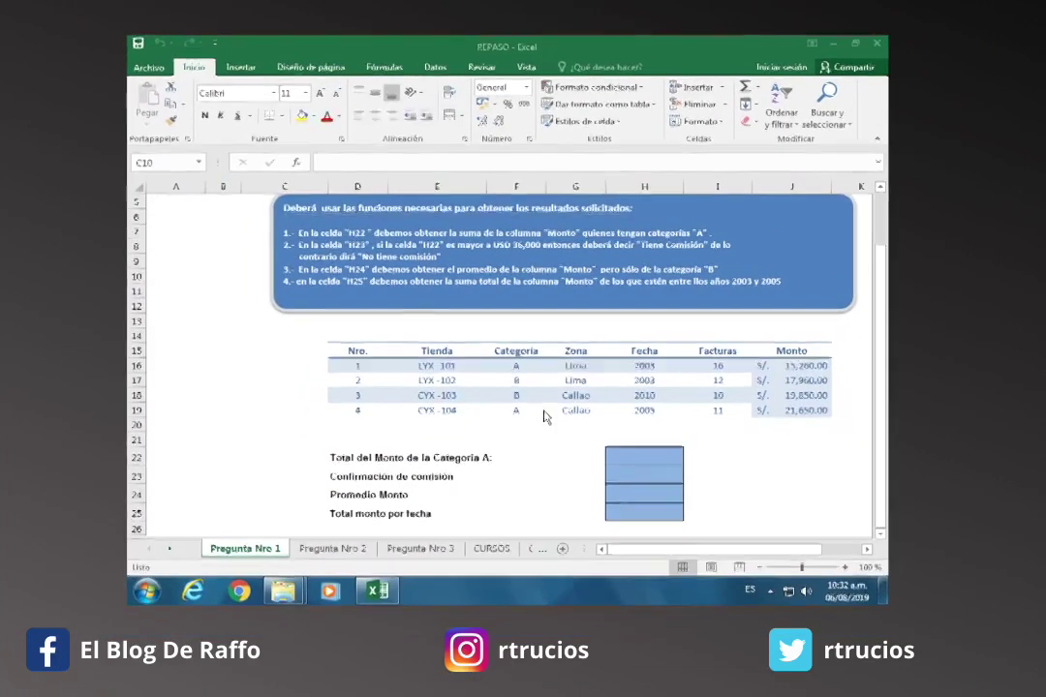
# - Select cell H22 for the category A Monto total
pyautogui.click(542, 426)
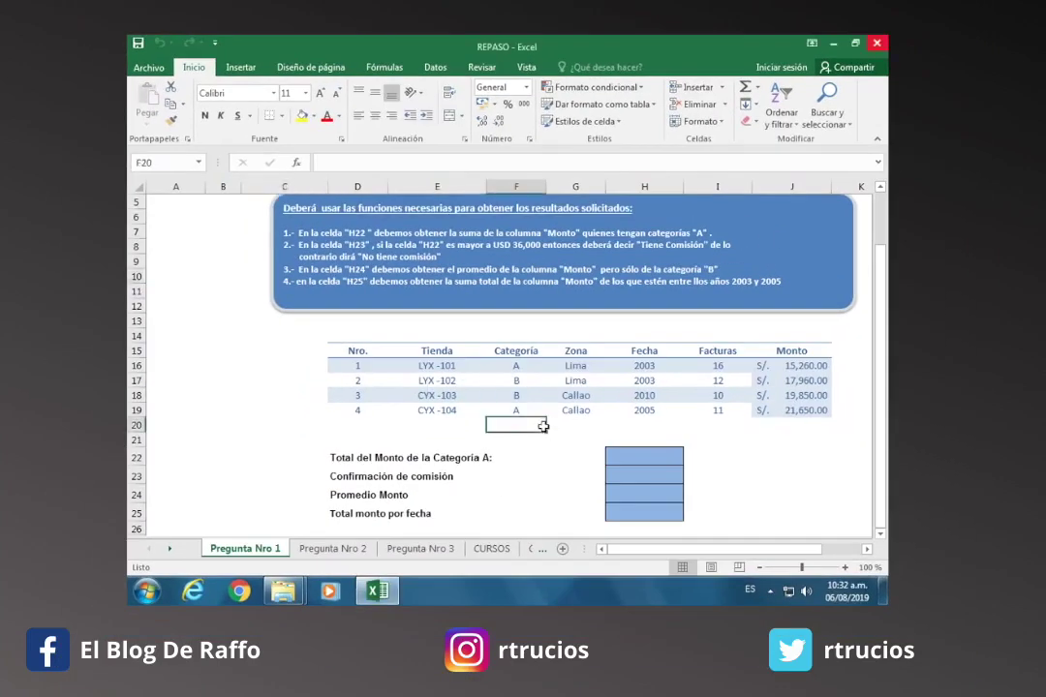
pyautogui.scroll(2, 541, 459)
pyautogui.scroll(-3, 651, 397)
pyautogui.scroll(2, 651, 382)
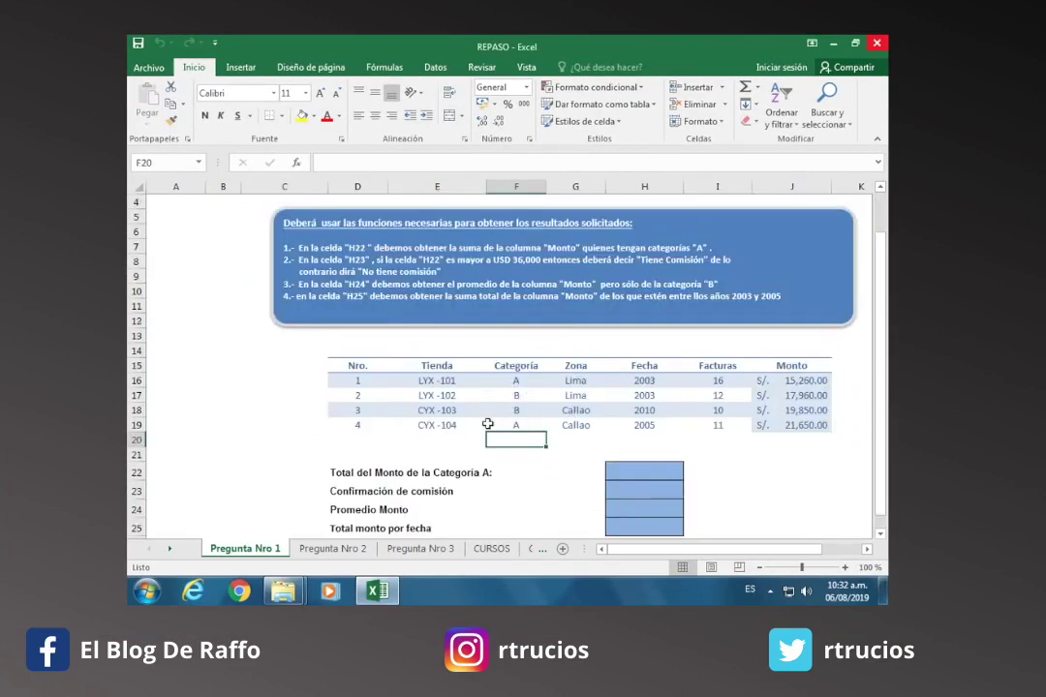
pyautogui.click(621, 472)
pyautogui.click(631, 488)
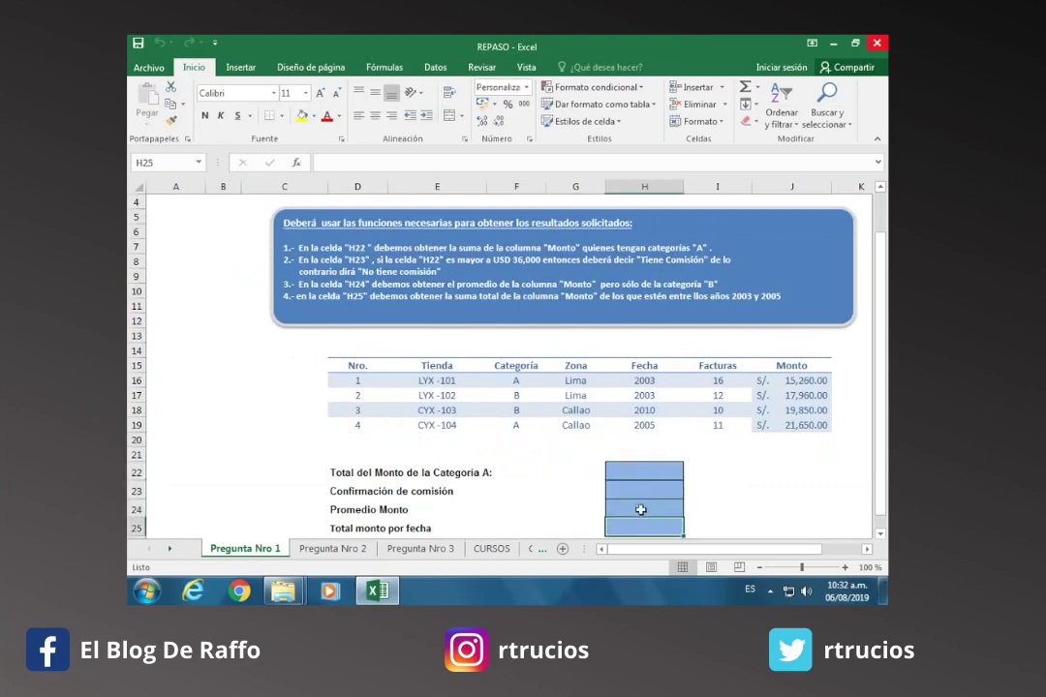
pyautogui.click(652, 467)
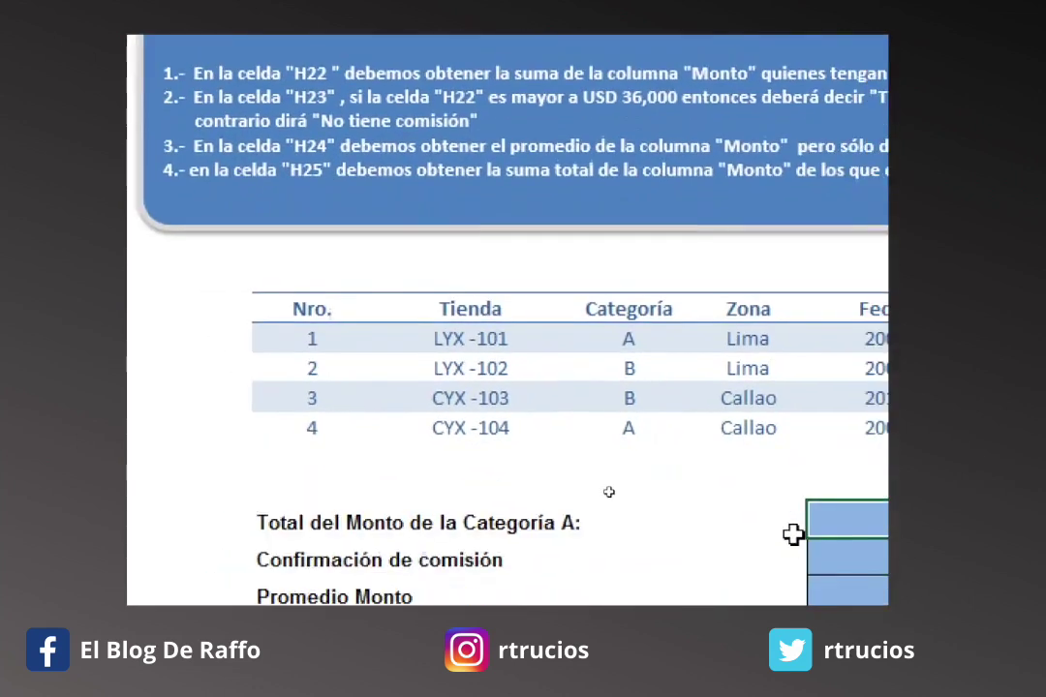
pyautogui.click(765, 474)
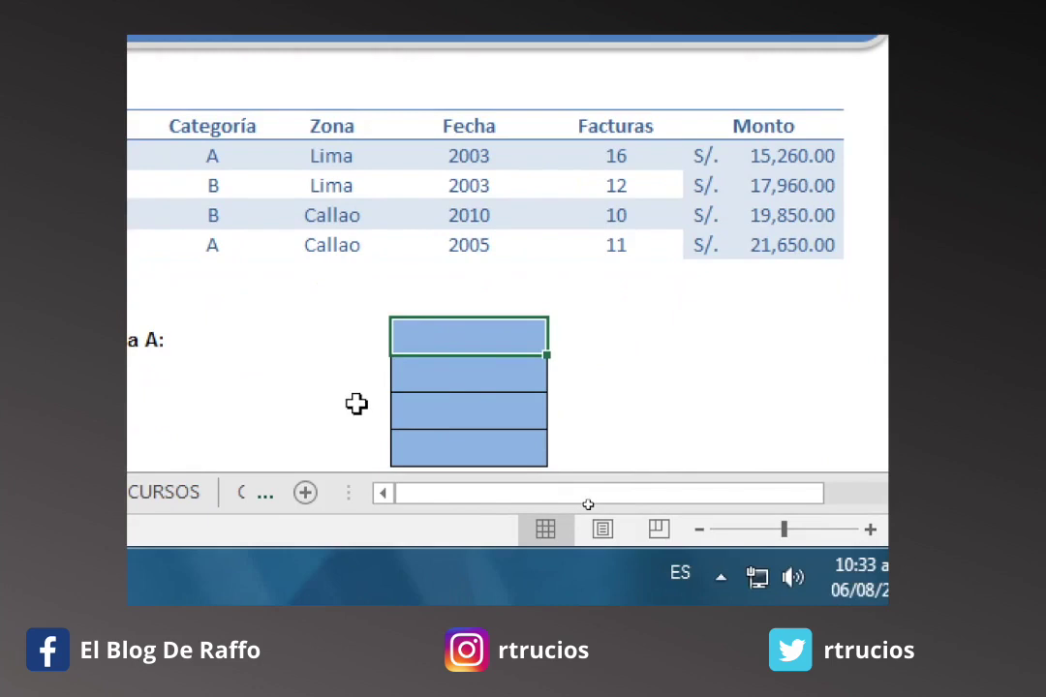
# - Enter =SUMAR.SI(F16:F19,"a",J16:J19) in H22, giving S/. 36,910.00
pyautogui.write('=')
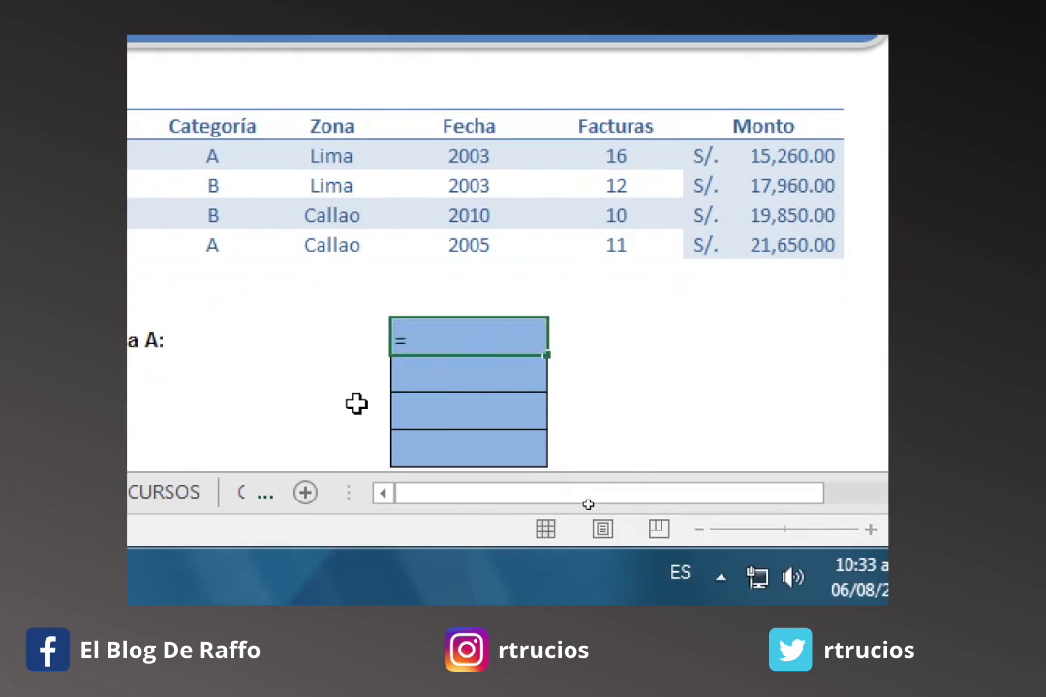
pyautogui.write('su')
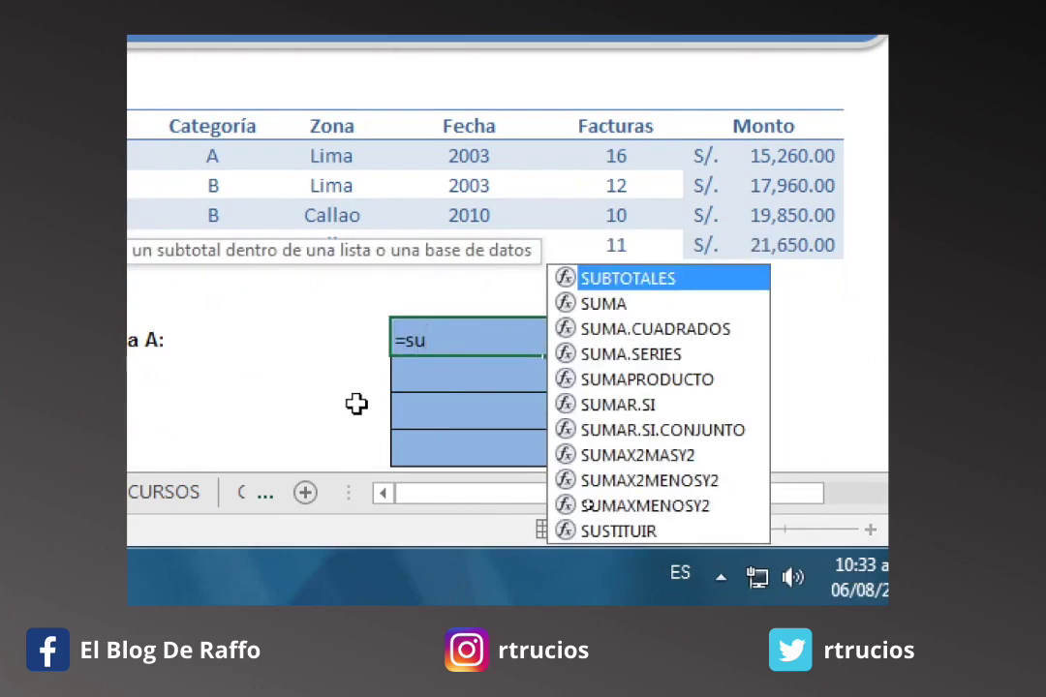
pyautogui.write('m')
pyautogui.press('Down')
pyautogui.press('Down')
pyautogui.press('Down')
pyautogui.press('Down')
pyautogui.press('Tab')
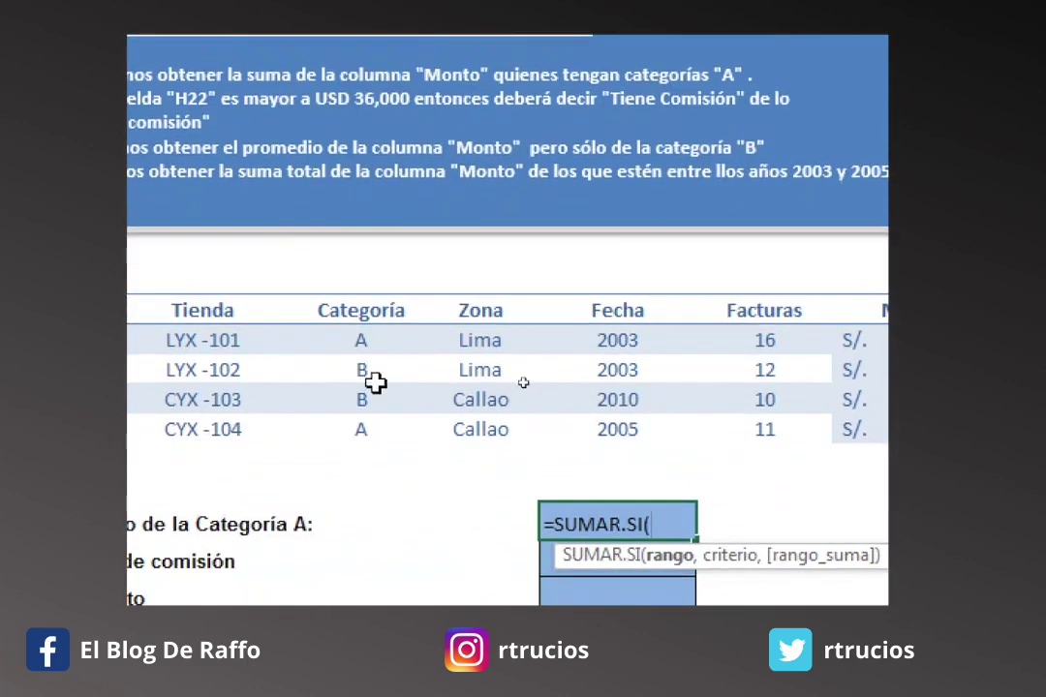
pyautogui.moveTo(376, 265); pyautogui.dragTo(374, 355)
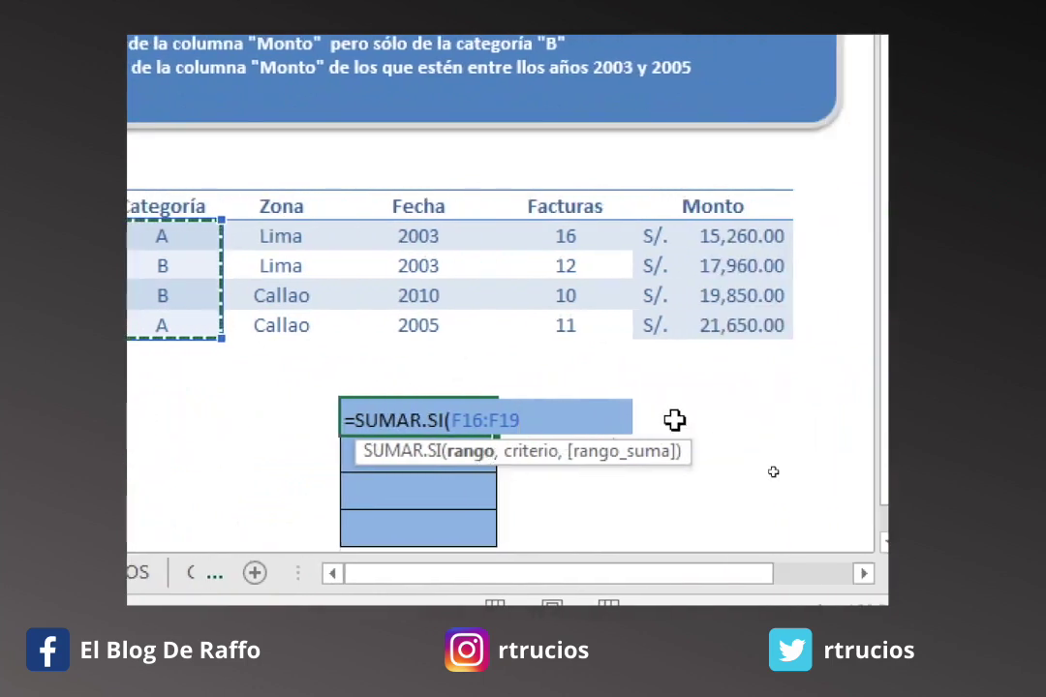
pyautogui.write(',"a')
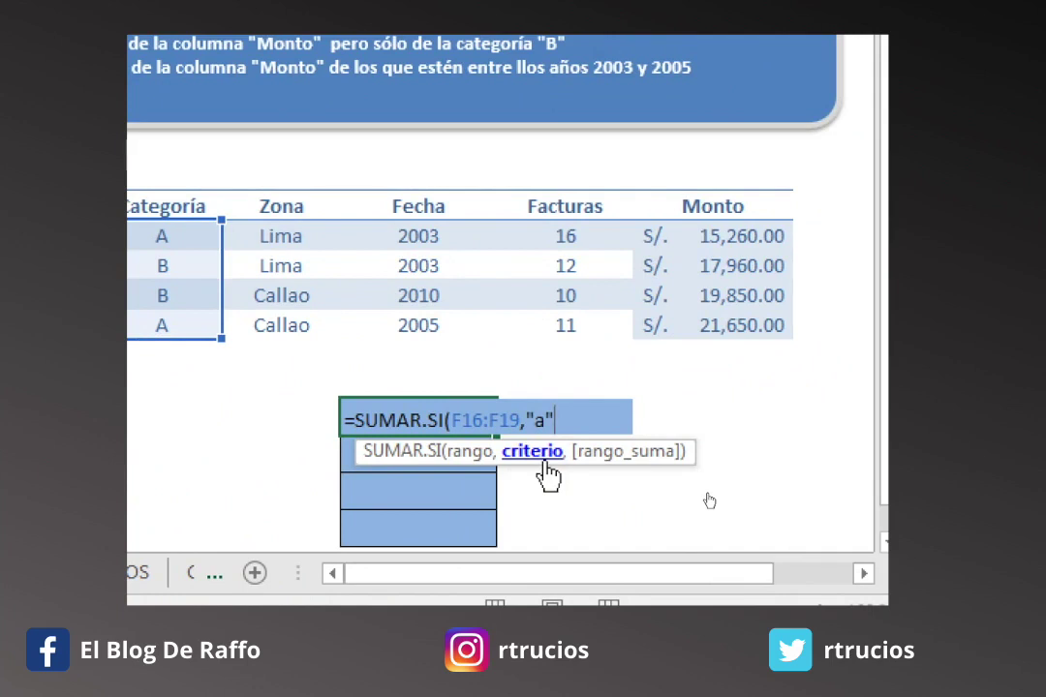
pyautogui.write(',')
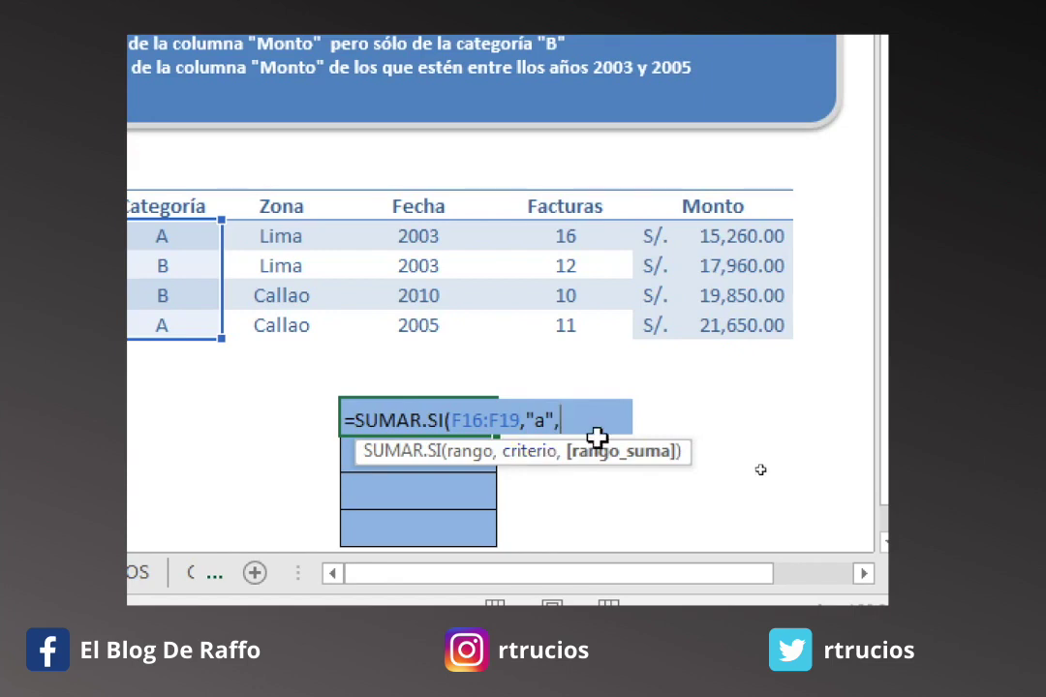
pyautogui.moveTo(727, 236); pyautogui.dragTo(736, 323)
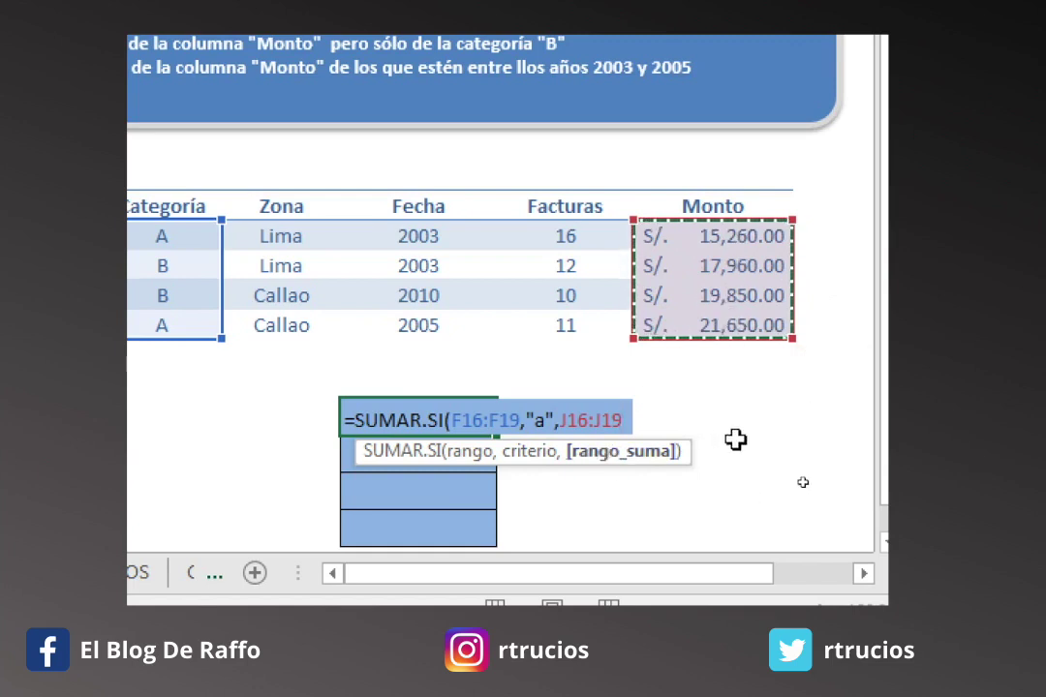
pyautogui.write(')')
pyautogui.press('Return')
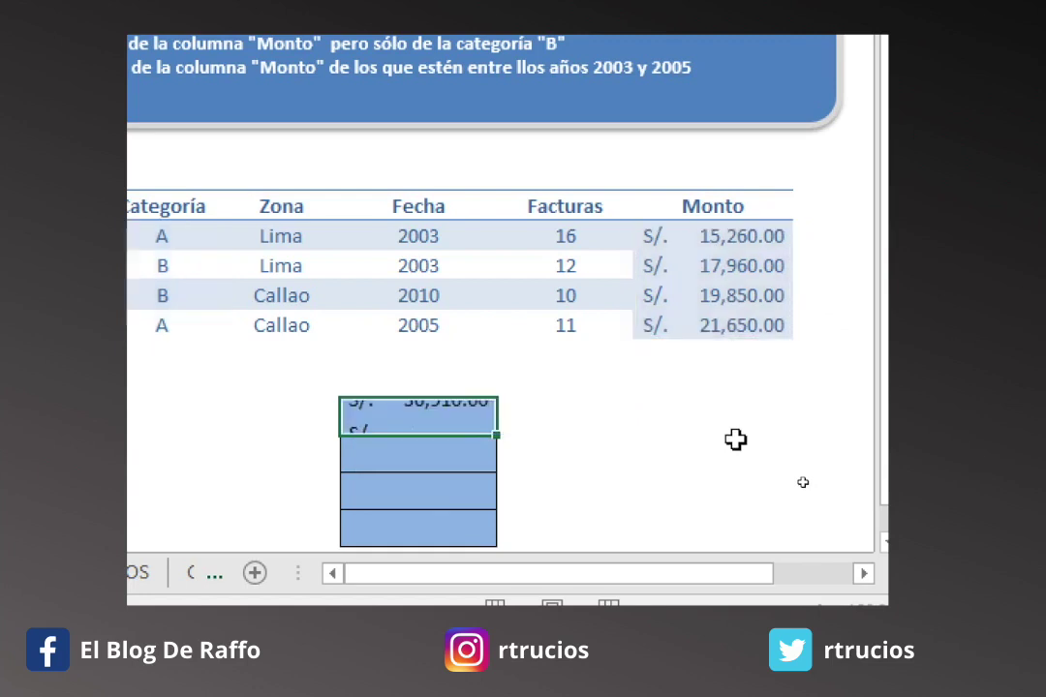
pyautogui.press('Up')
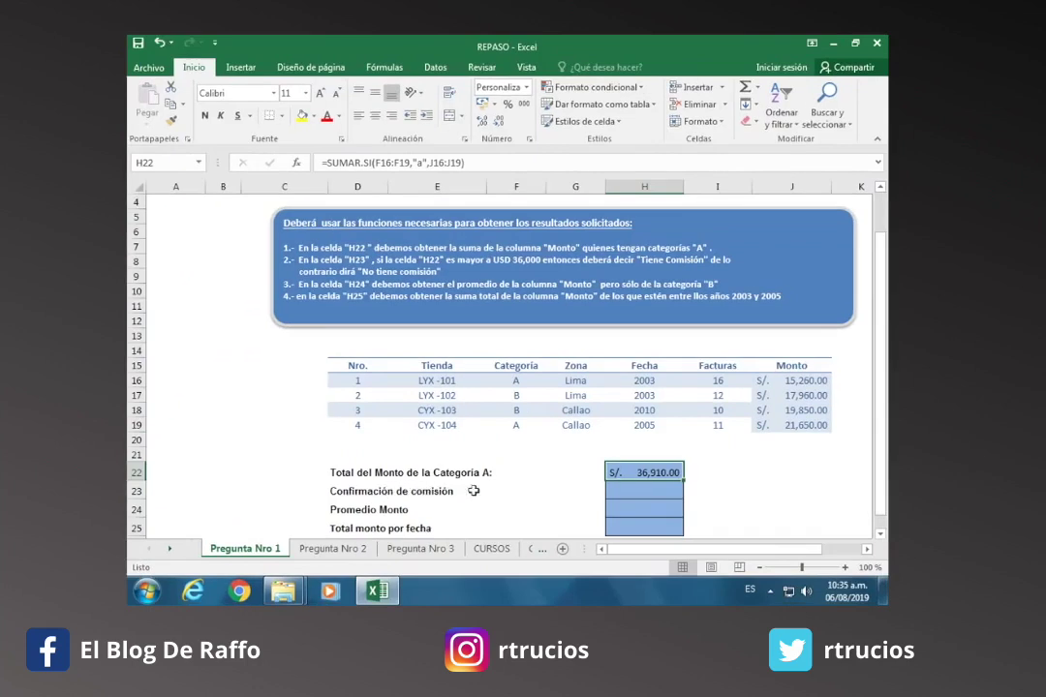
pyautogui.click(628, 489)
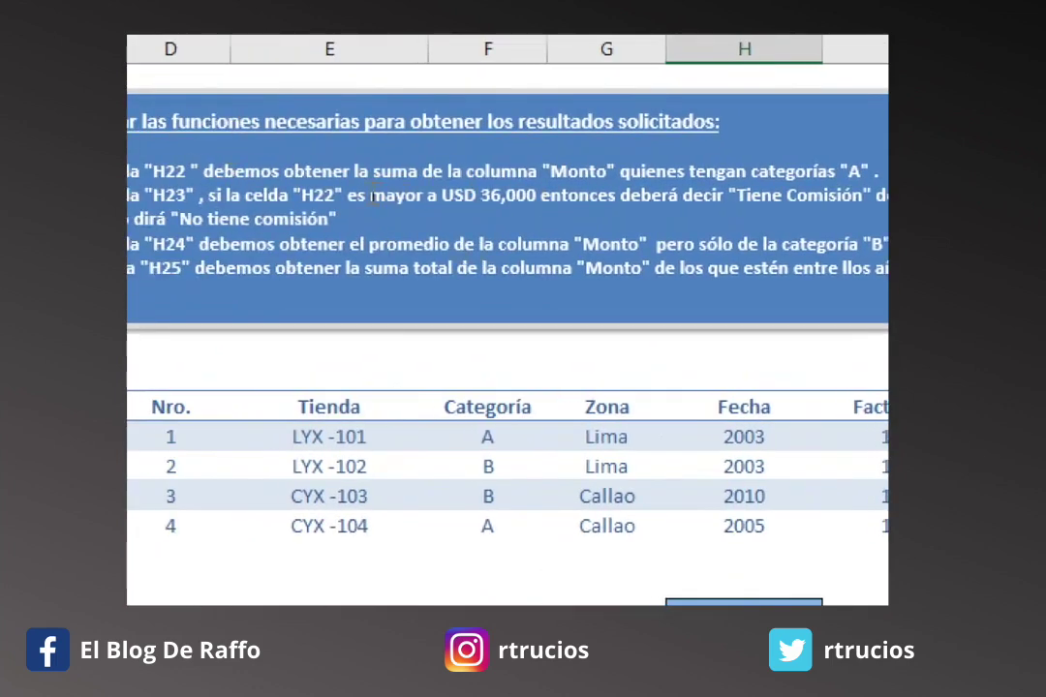
pyautogui.moveTo(347, 195); pyautogui.dragTo(535, 195)
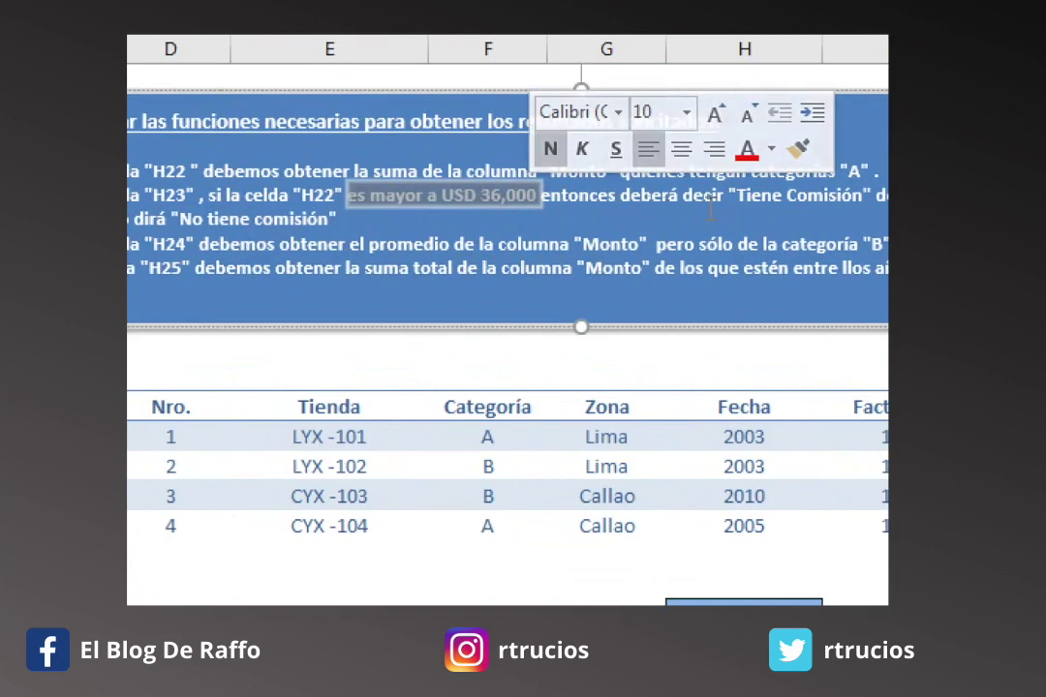
pyautogui.click(796, 206)
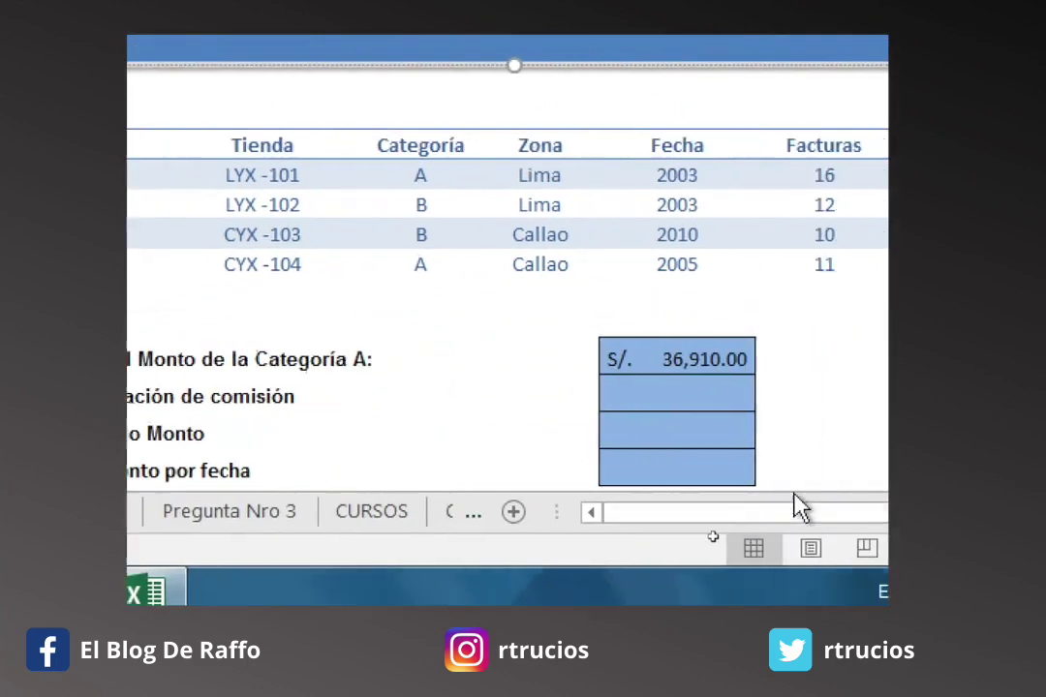
pyautogui.click(684, 397)
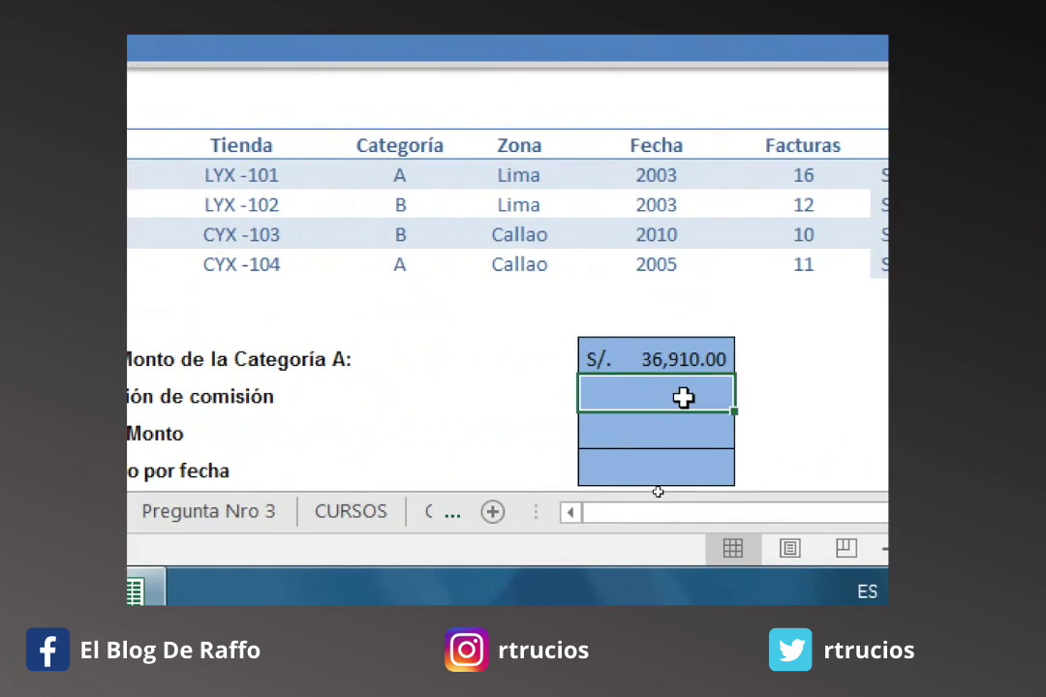
# - Enter =SI(H22>36000,"TIENE COMISION","NO TIENE COMISION") in H23 and recheck it
pyautogui.write('=si')
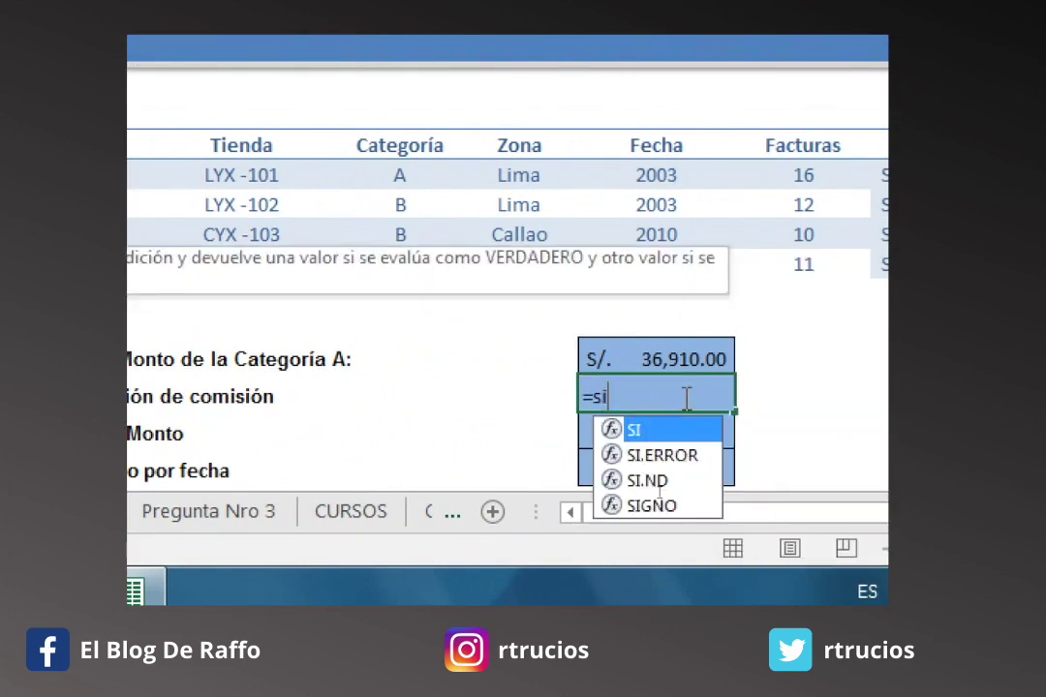
pyautogui.press('Tab')
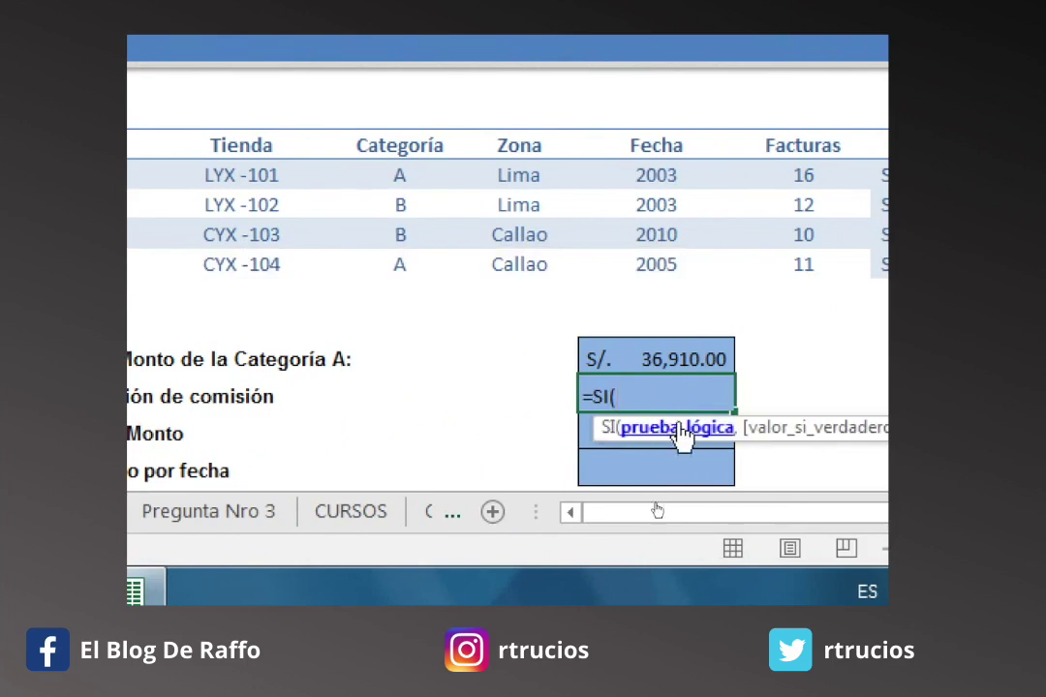
pyautogui.click(671, 360)
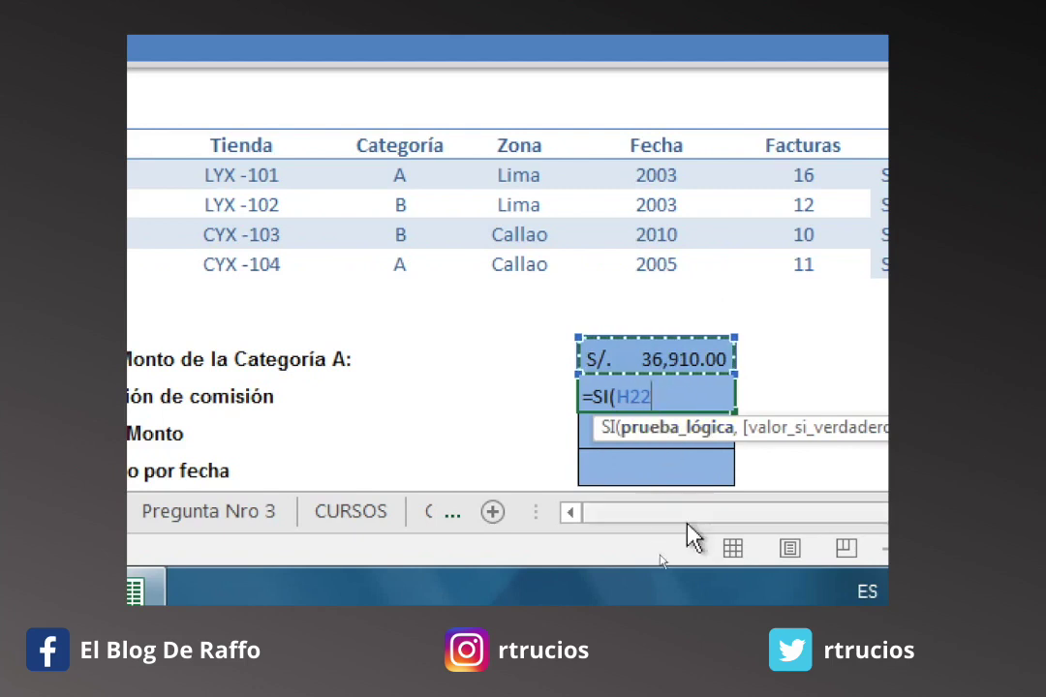
pyautogui.write('>')
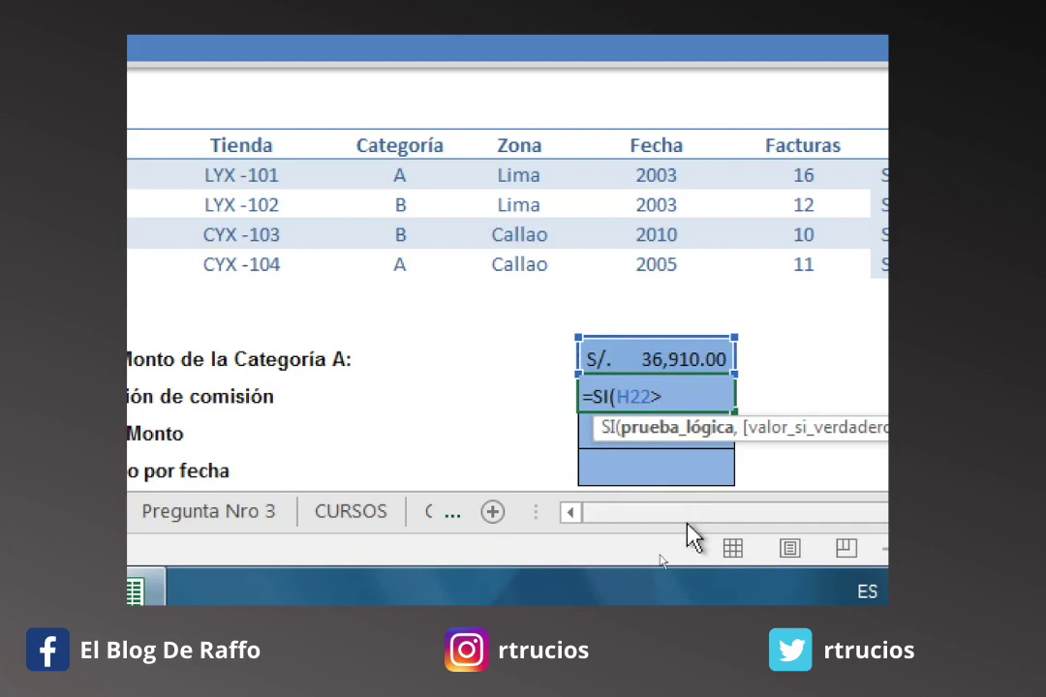
pyautogui.write('36000')
pyautogui.write(',')
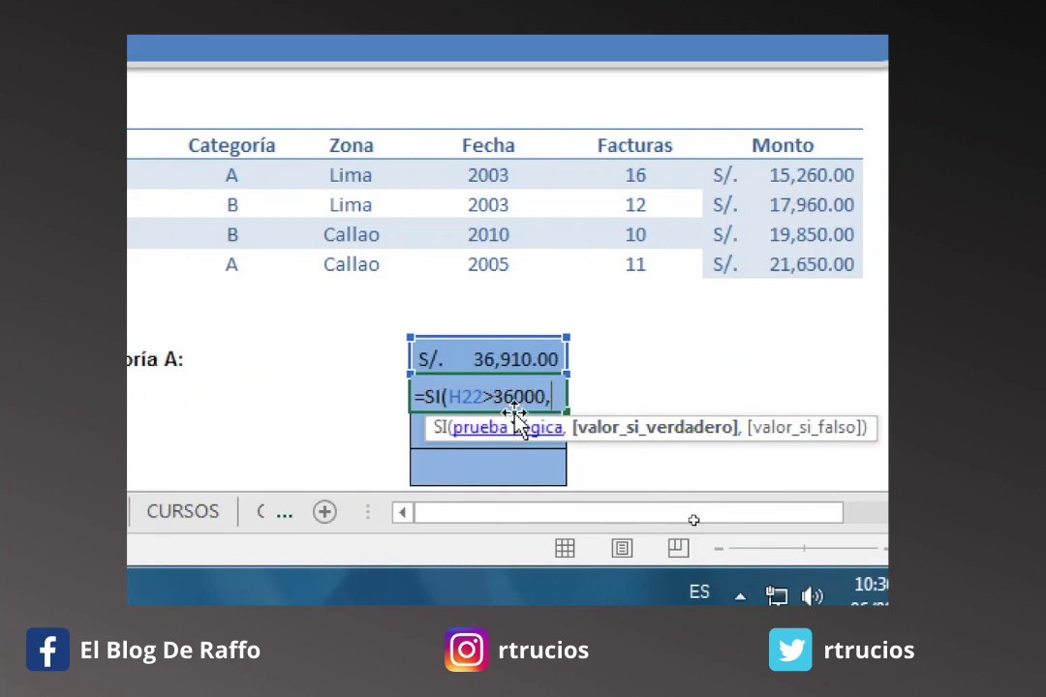
pyautogui.write('"')
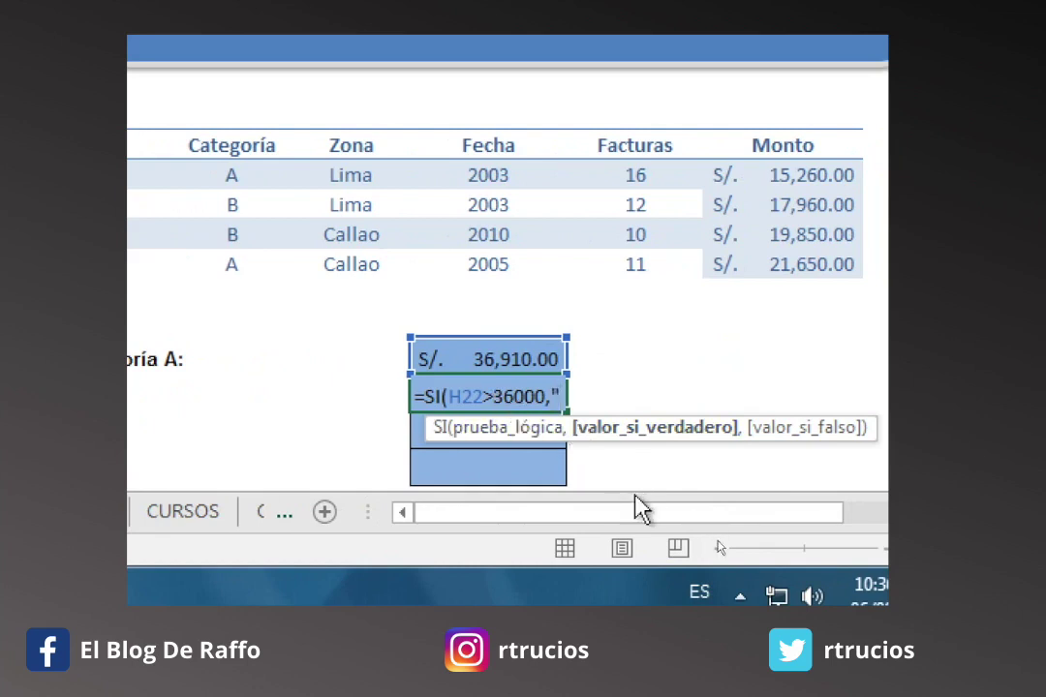
pyautogui.write('TIENE COMISION')
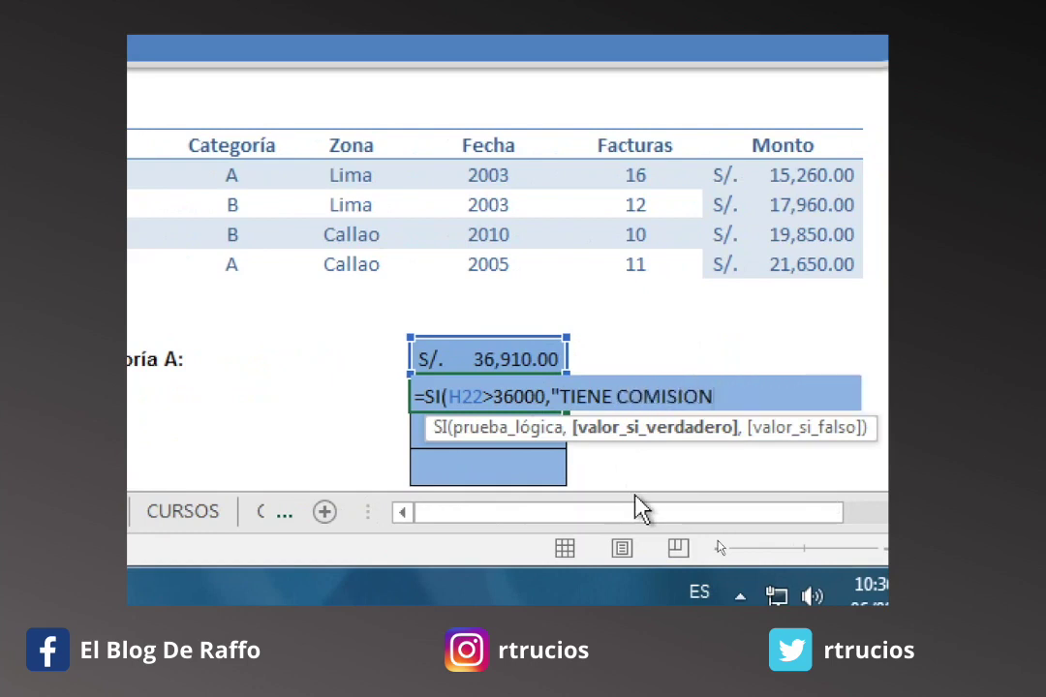
pyautogui.write('"')
pyautogui.write(',')
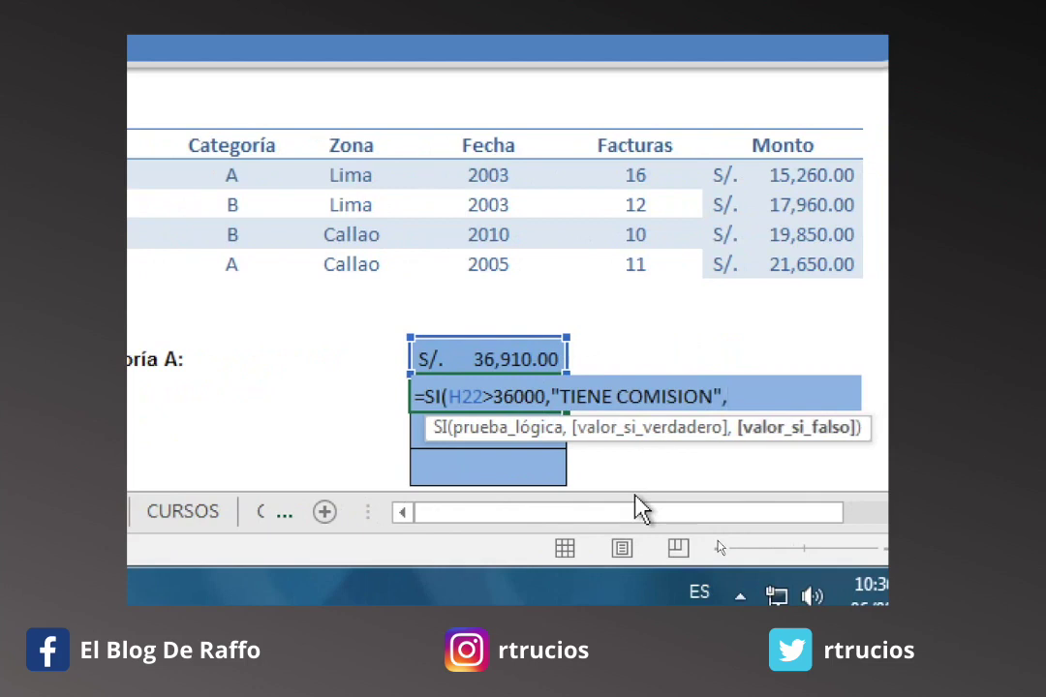
pyautogui.write('"')
pyautogui.write('NO TIENE COMIS')
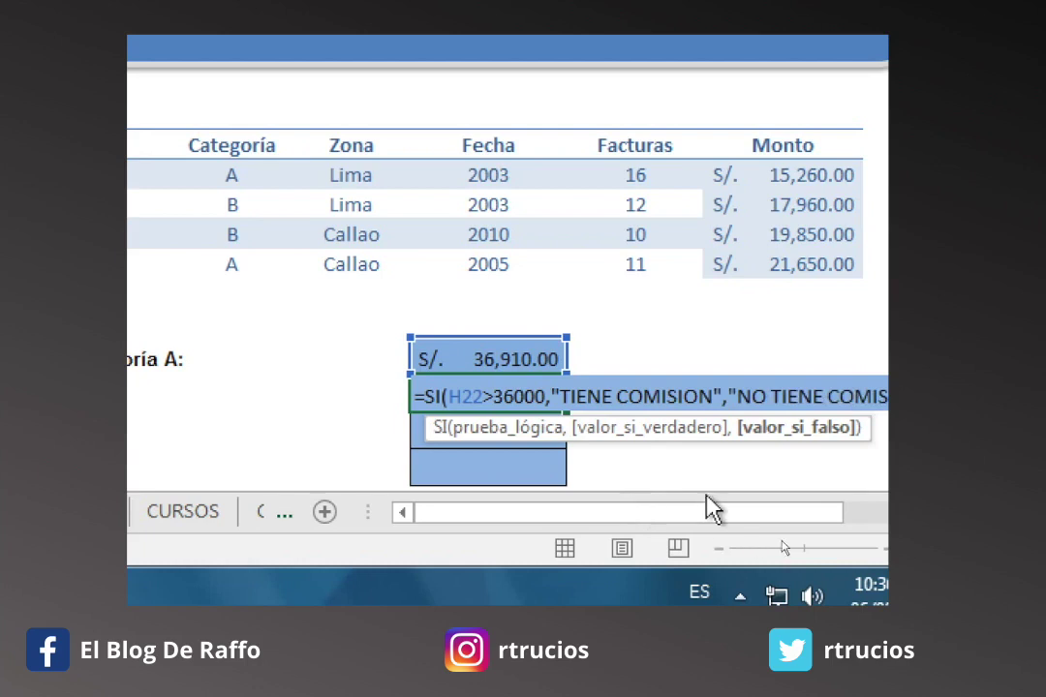
pyautogui.write('ION')
pyautogui.write('")')
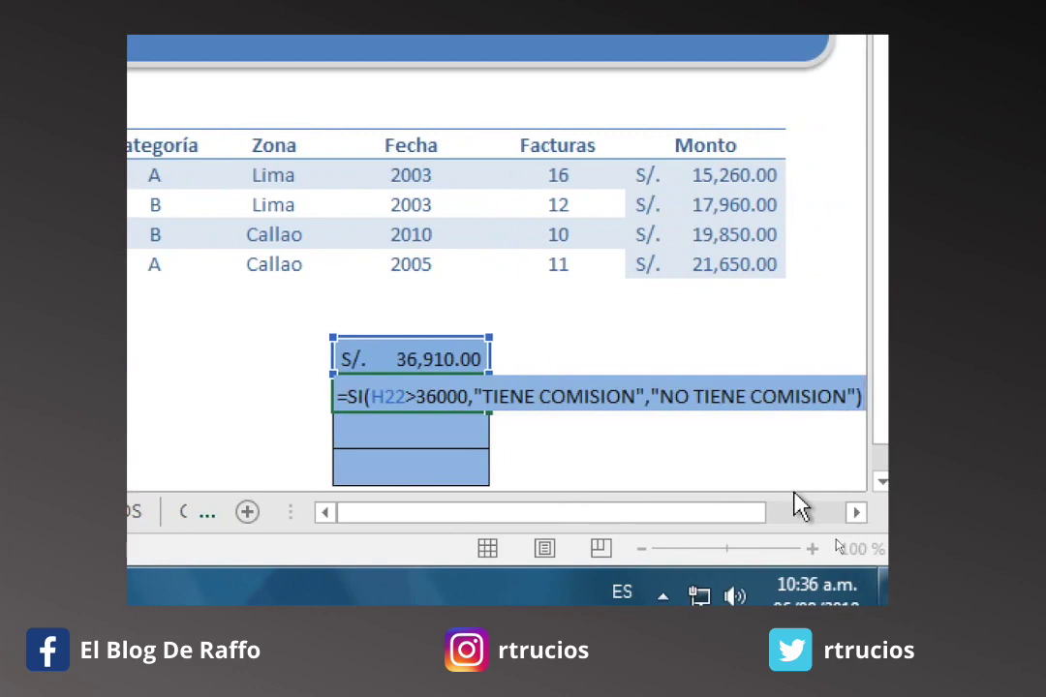
pyautogui.press('Return')
pyautogui.press('Up')
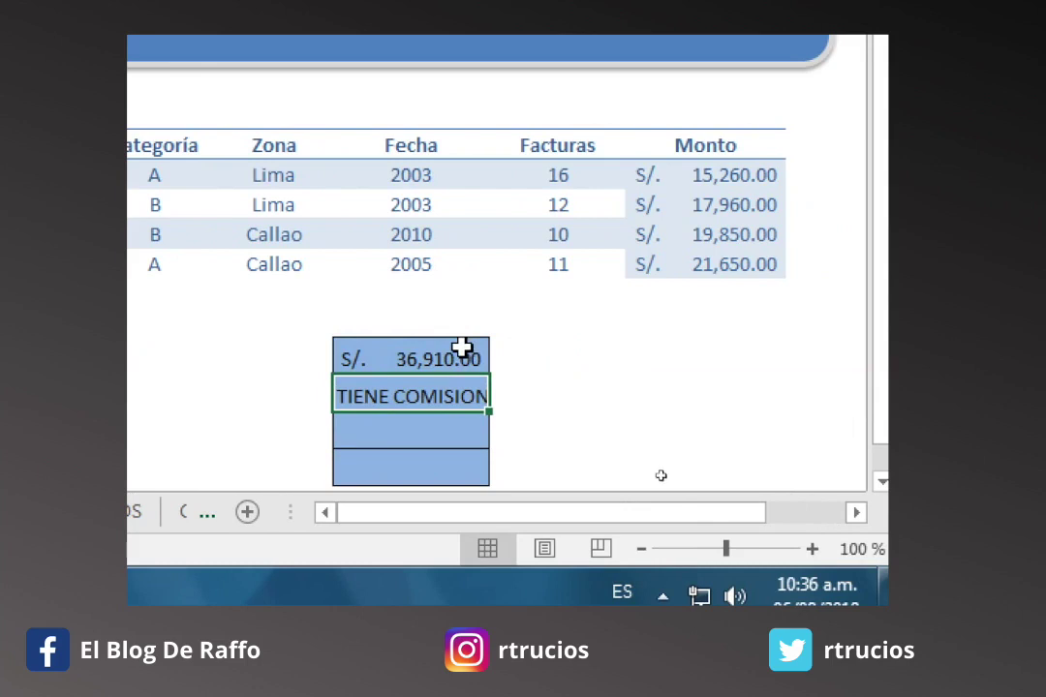
pyautogui.doubleClick(435, 397)
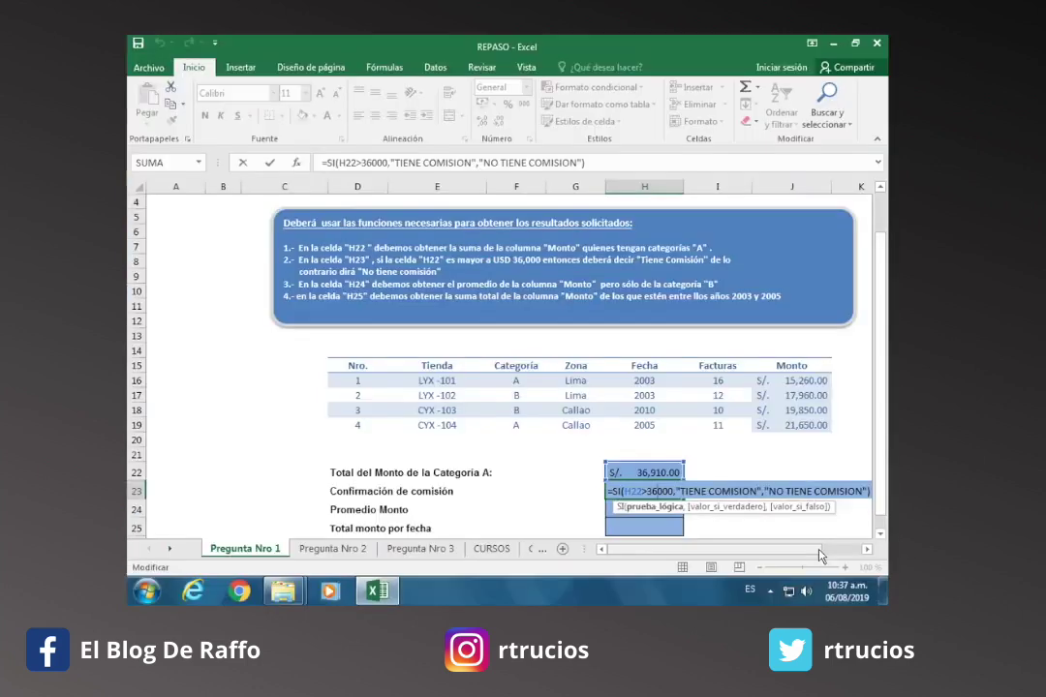
pyautogui.press('Return')
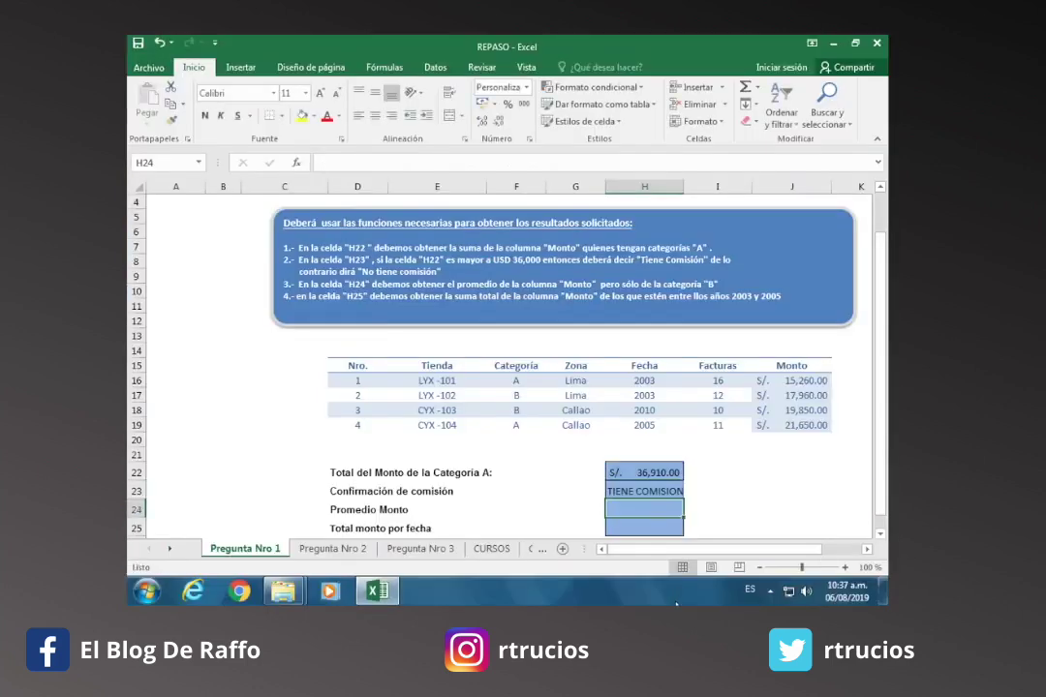
pyautogui.scroll(-2, 504, 368)
pyautogui.click(447, 419)
pyautogui.click(541, 418)
pyautogui.click(616, 417)
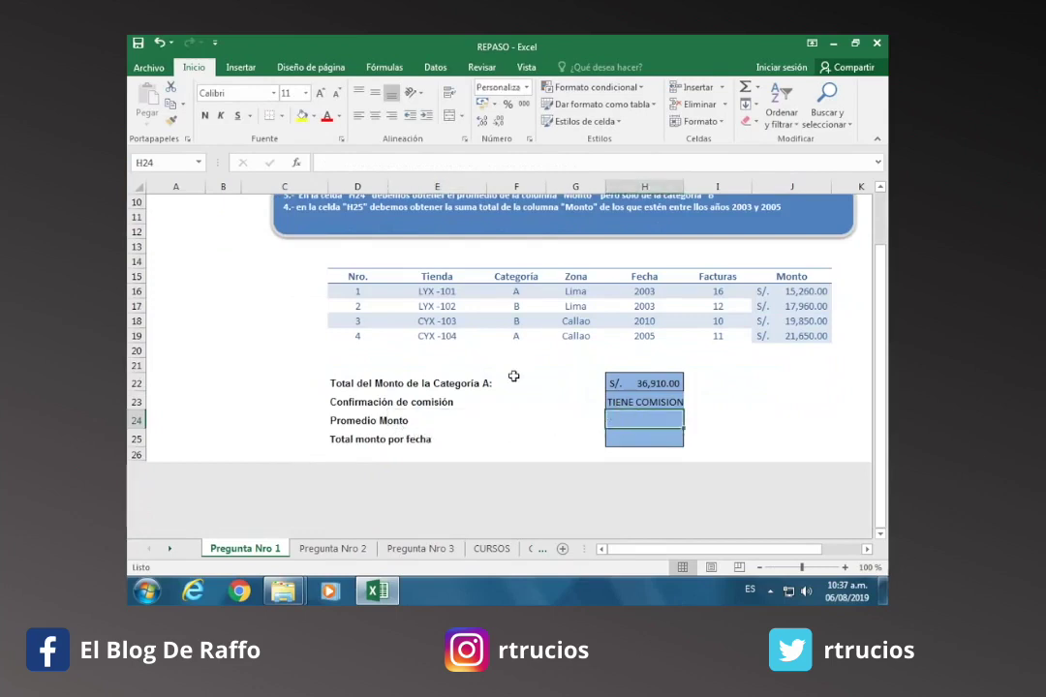
pyautogui.scroll(3, 513, 376)
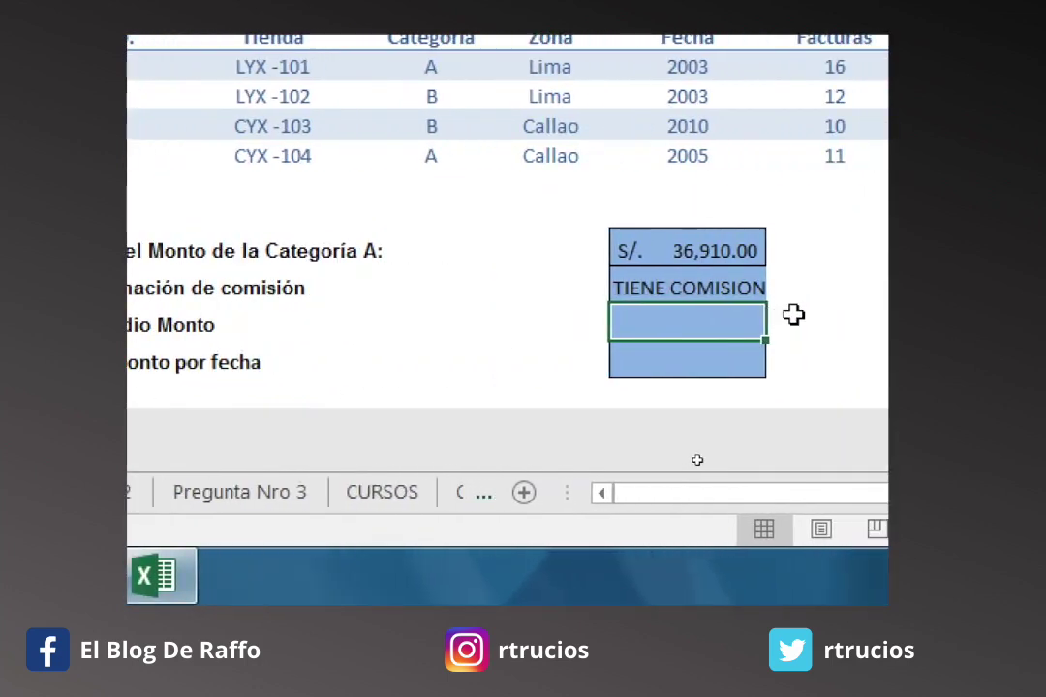
# - Enter =PROMEDIO.SI(F16:F19,"B",J16:J19) in H24, giving S/. 18,905.00, and verify it
pyautogui.write('=')
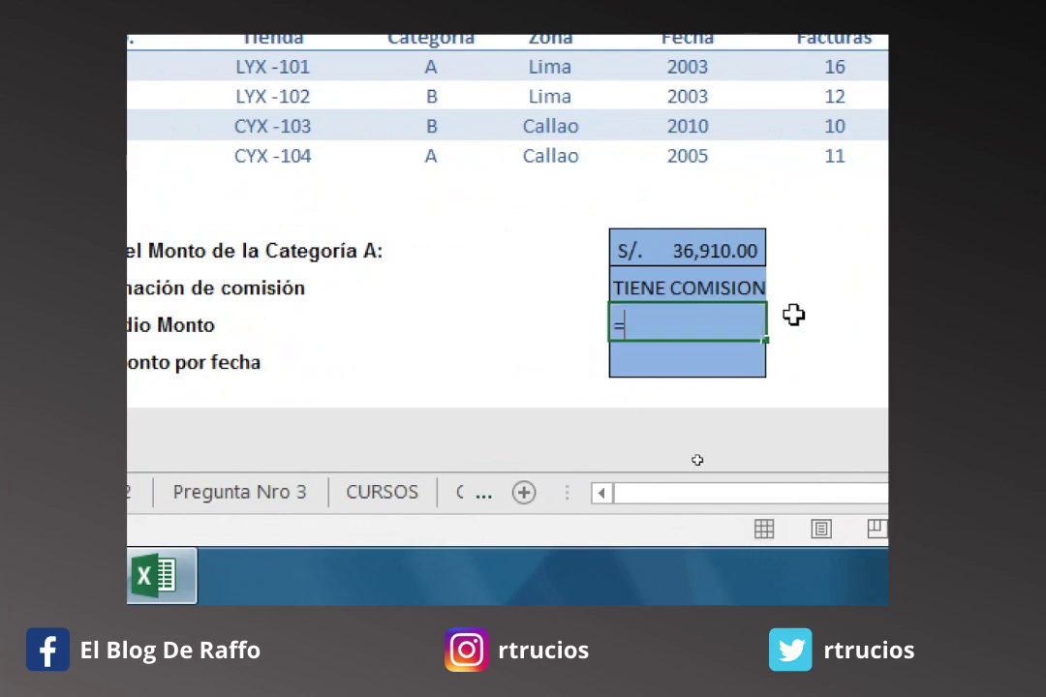
pyautogui.write('PROM')
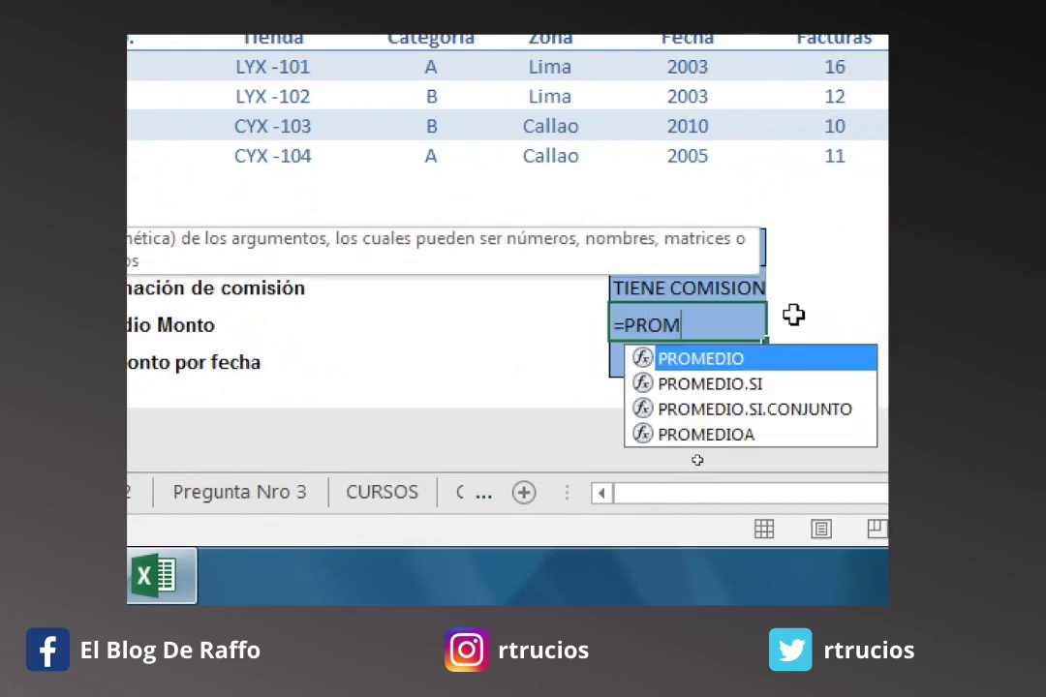
pyautogui.press('Down')
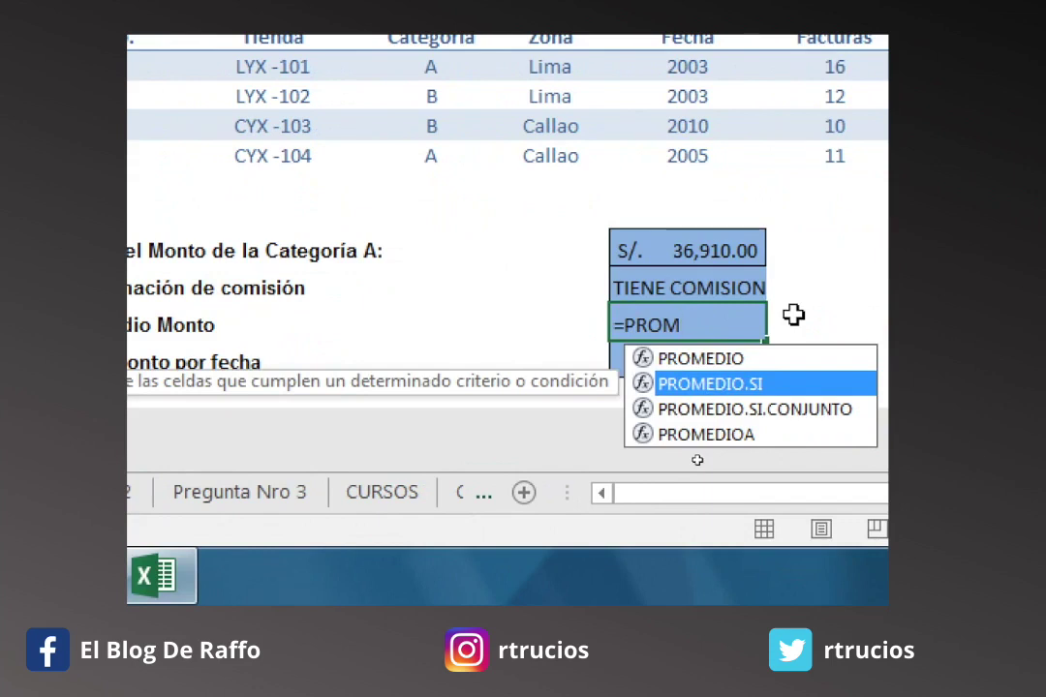
pyautogui.doubleClick(761, 384)
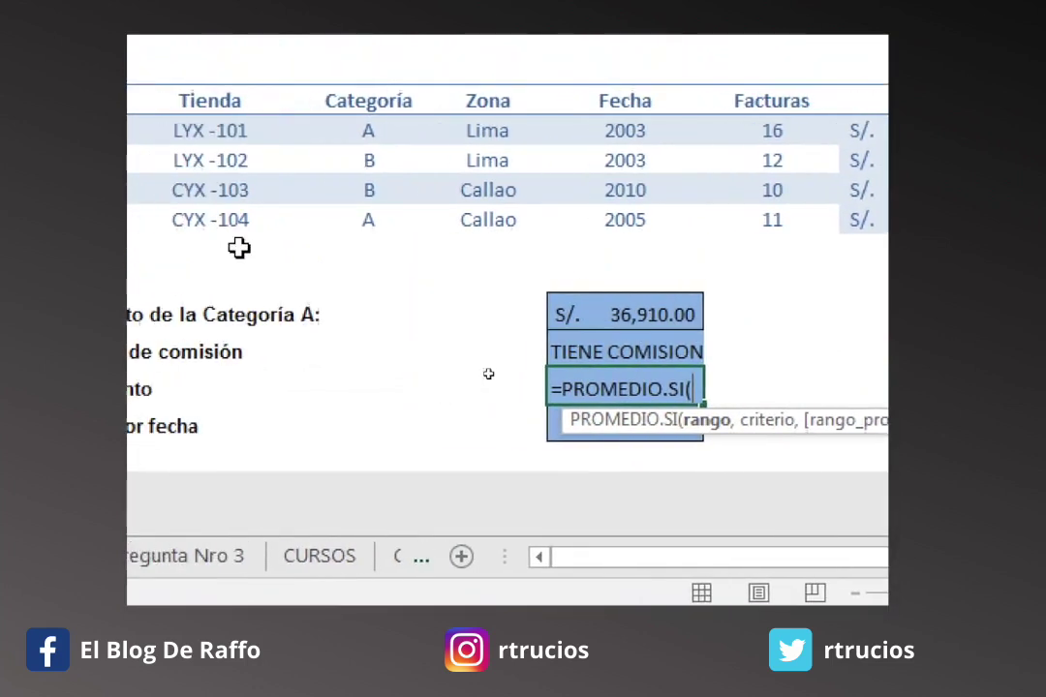
pyautogui.moveTo(373, 132); pyautogui.dragTo(375, 217)
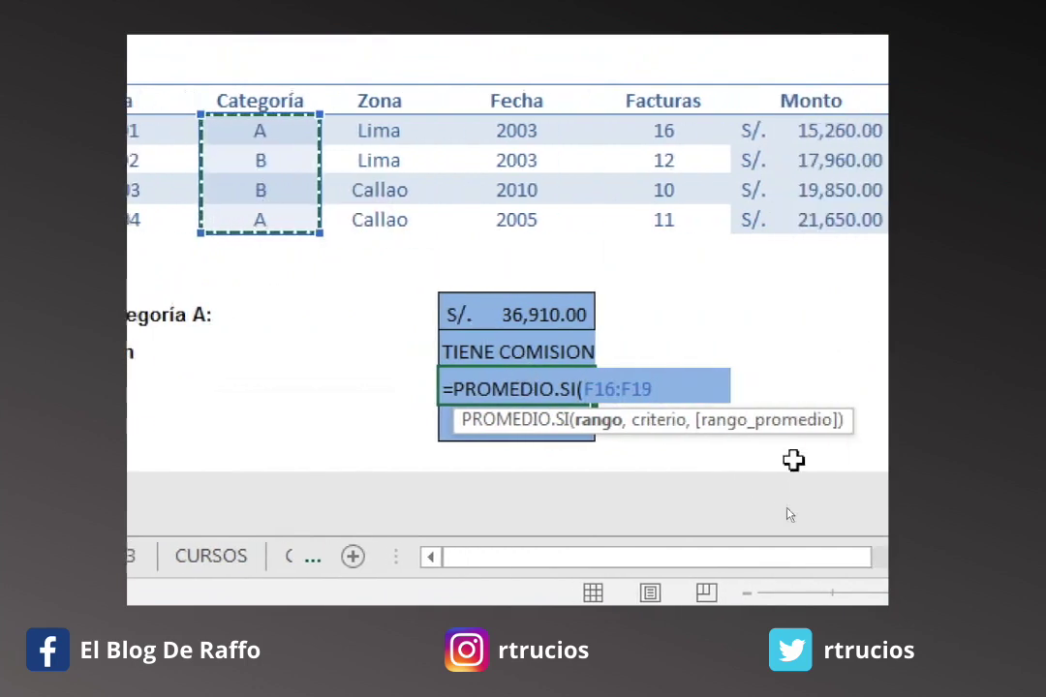
pyautogui.write(',')
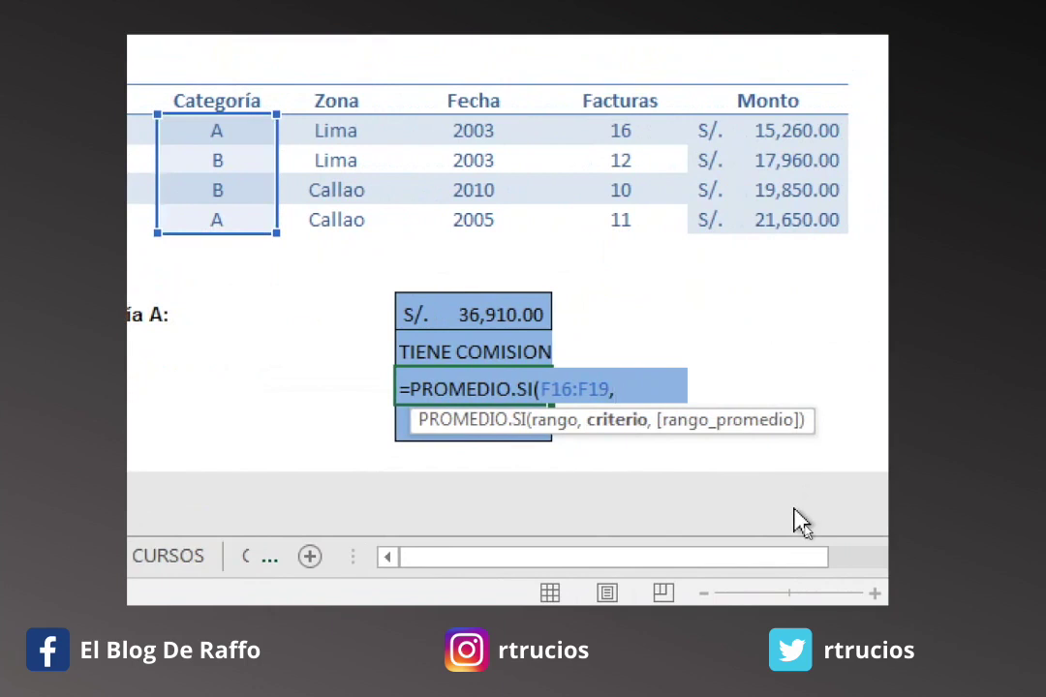
pyautogui.write('"')
pyautogui.write('B"')
pyautogui.write(',')
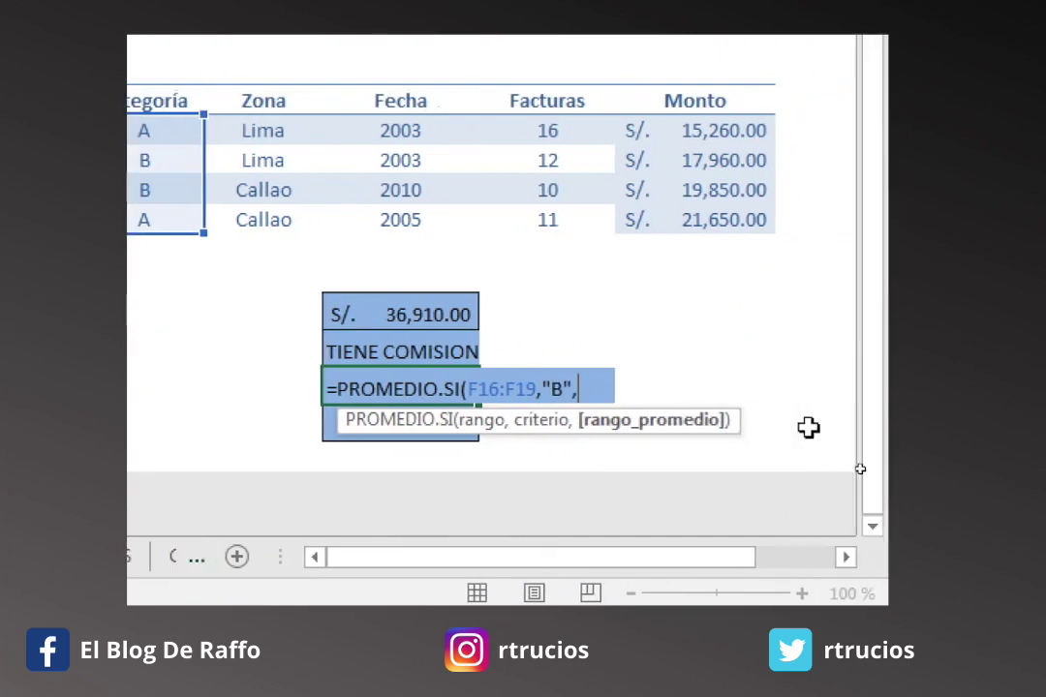
pyautogui.click(739, 130)
pyautogui.moveTo(739, 130); pyautogui.dragTo(727, 217)
pyautogui.write(')')
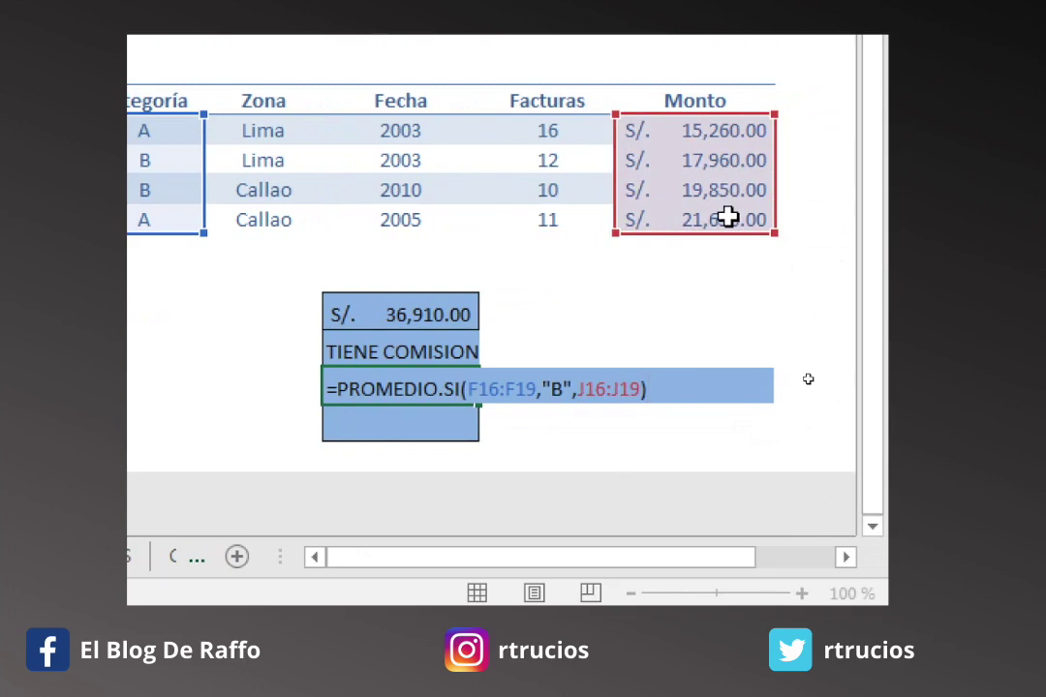
pyautogui.press('Return')
pyautogui.press('Up')
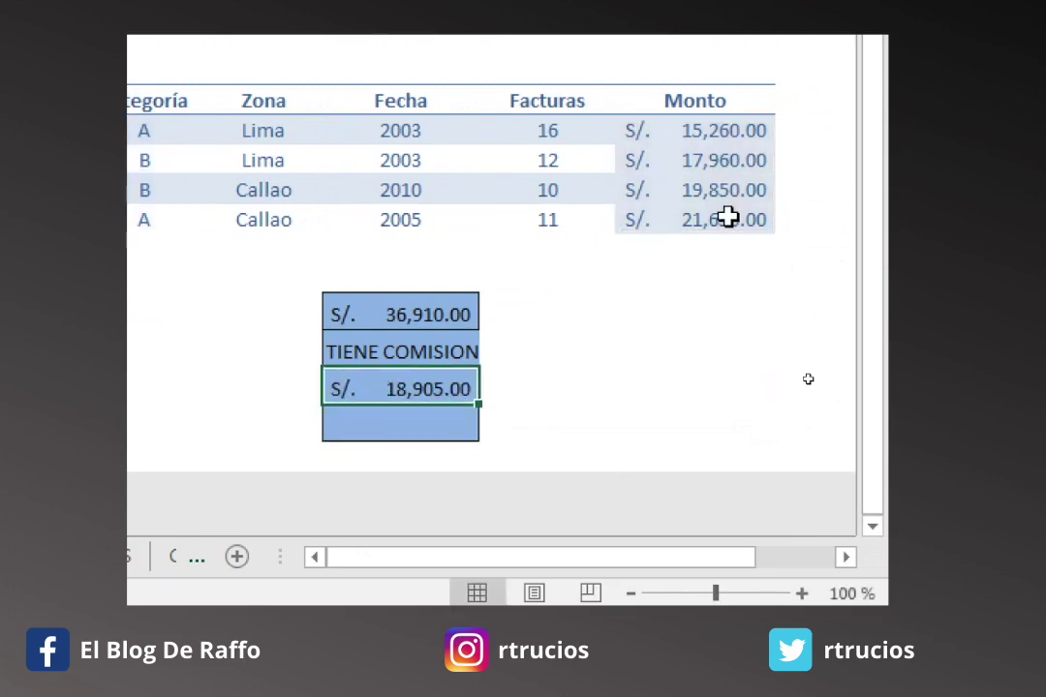
pyautogui.press('F2')
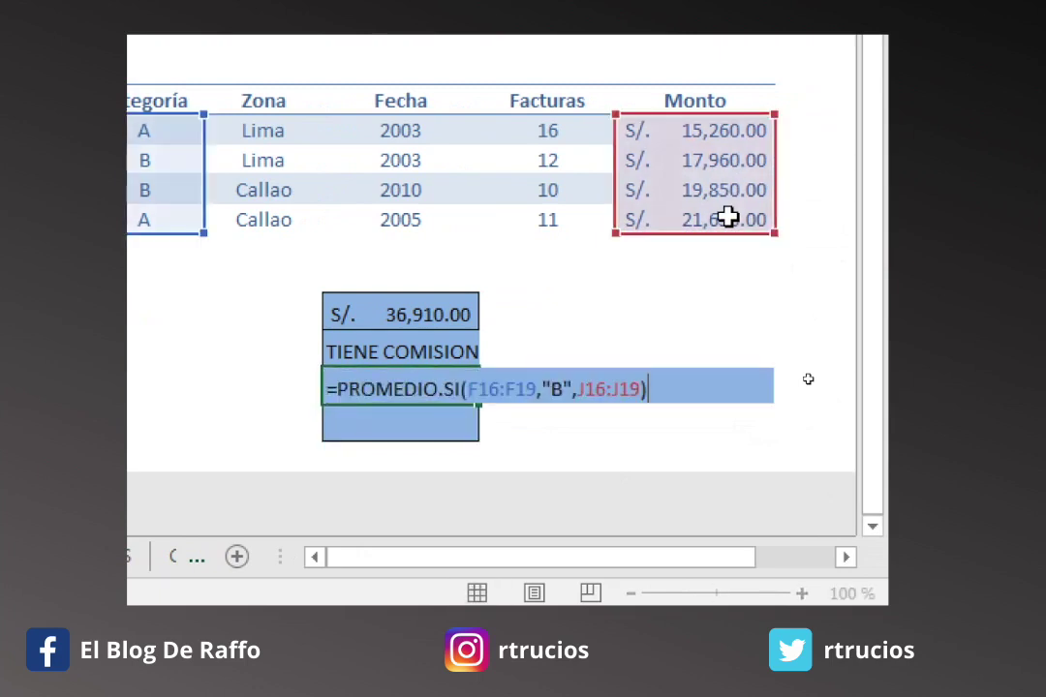
pyautogui.press('Return')
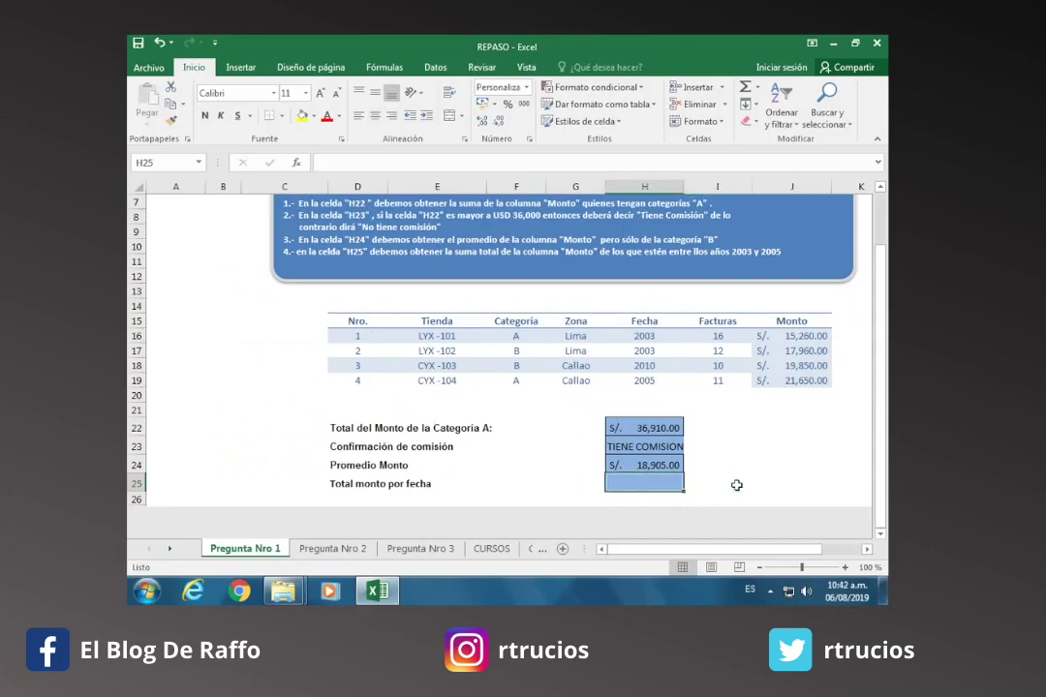
# - Start =SUMAR.SI.CONJUNTO in H25 with Monto J16:J19 as the sum range
pyautogui.write('=')
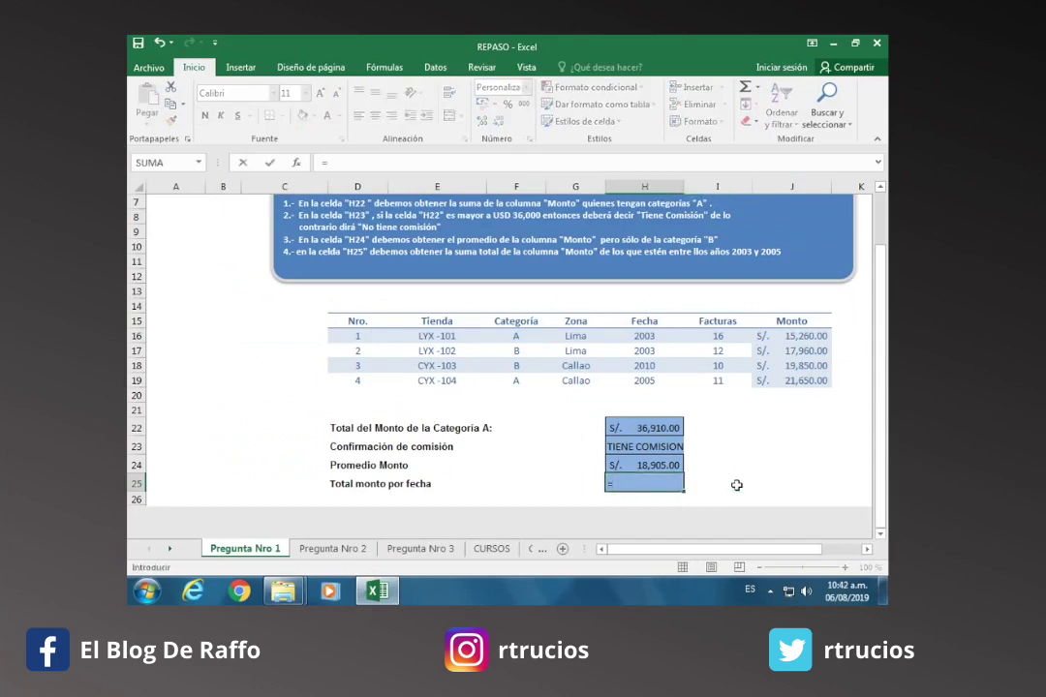
pyautogui.write('SM')
pyautogui.press('BackSpace')
pyautogui.write('UMAR')
pyautogui.press('Down')
pyautogui.press('Tab')
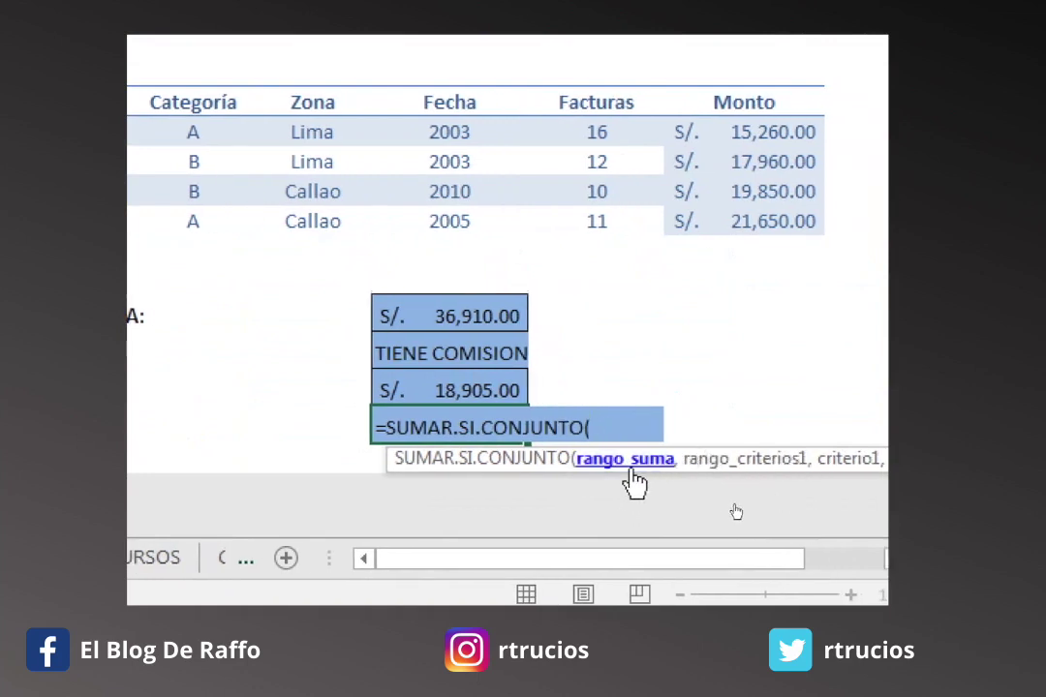
pyautogui.click(763, 133)
pyautogui.moveTo(763, 155); pyautogui.dragTo(765, 221)
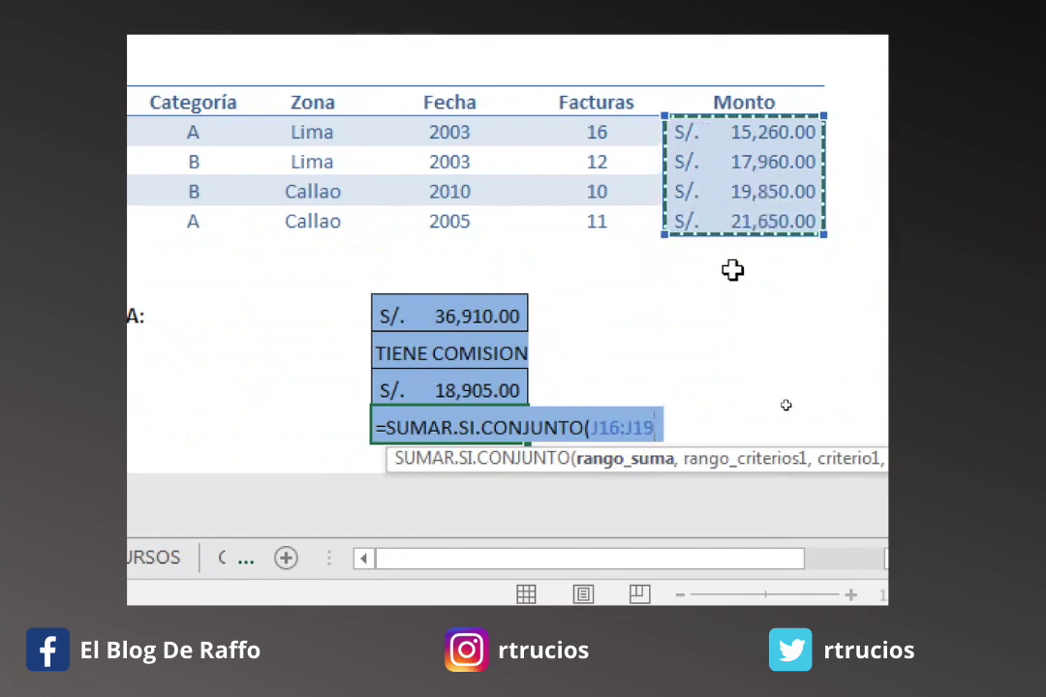
pyautogui.write(',')
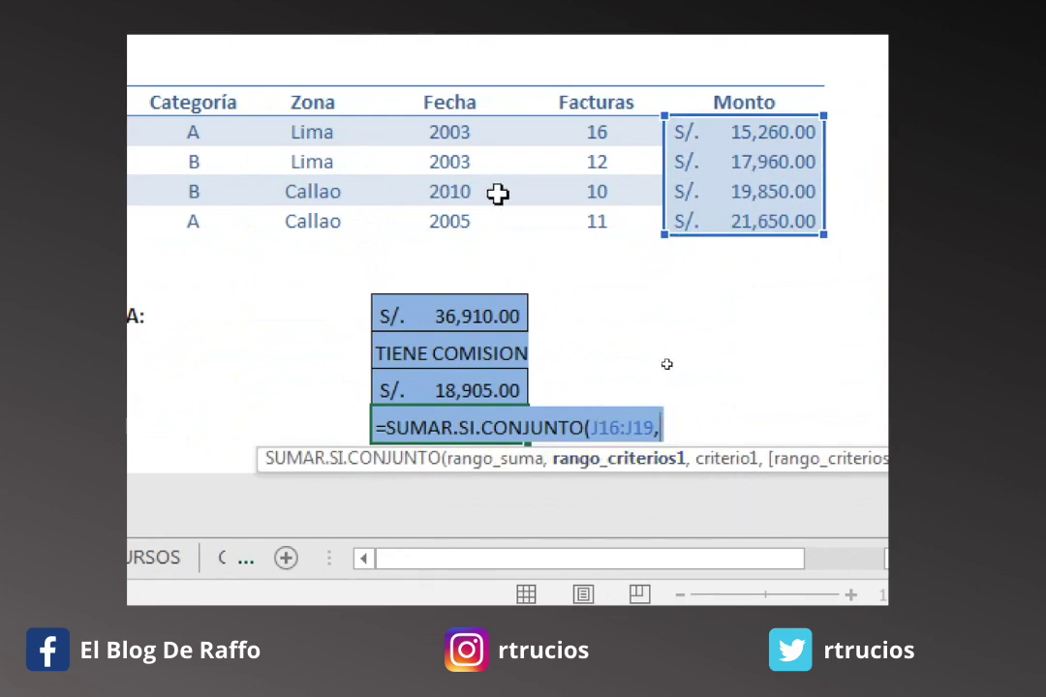
# - Add the Fecha condition H16:H19 ">=2003" and begin a second H16:H19 condition
pyautogui.moveTo(468, 163); pyautogui.dragTo(461, 206)
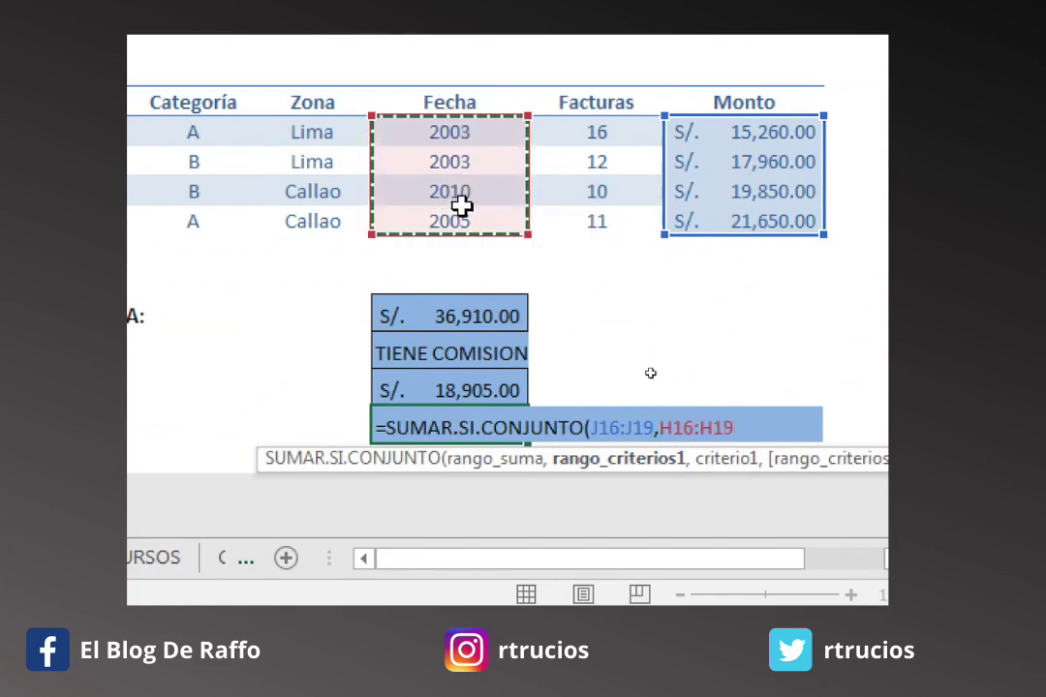
pyautogui.write(',')
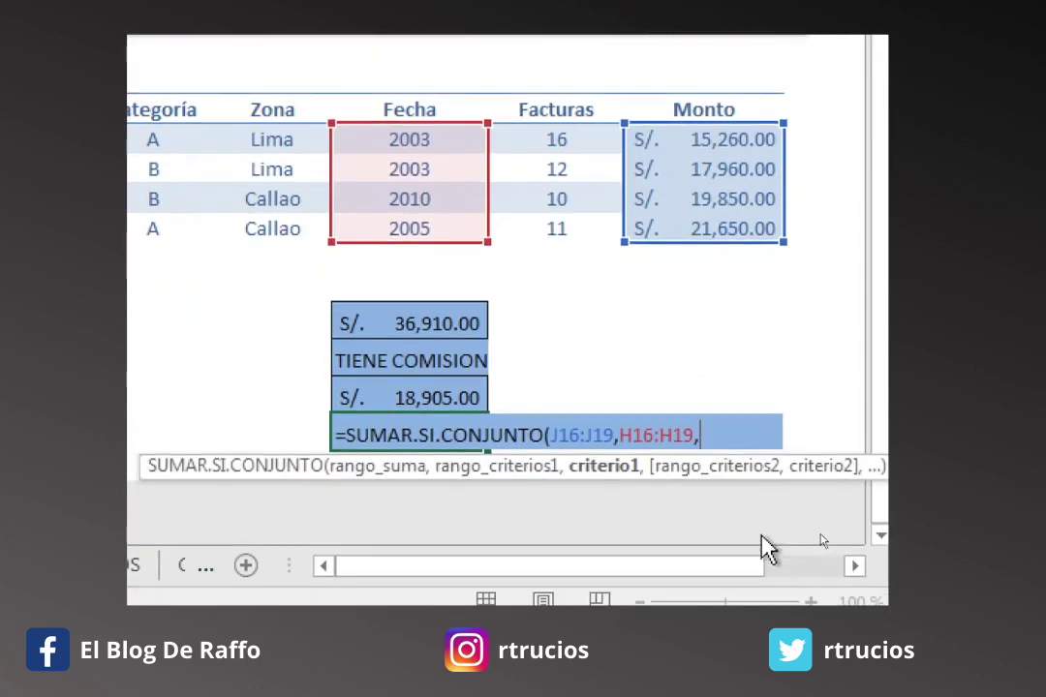
pyautogui.write('"')
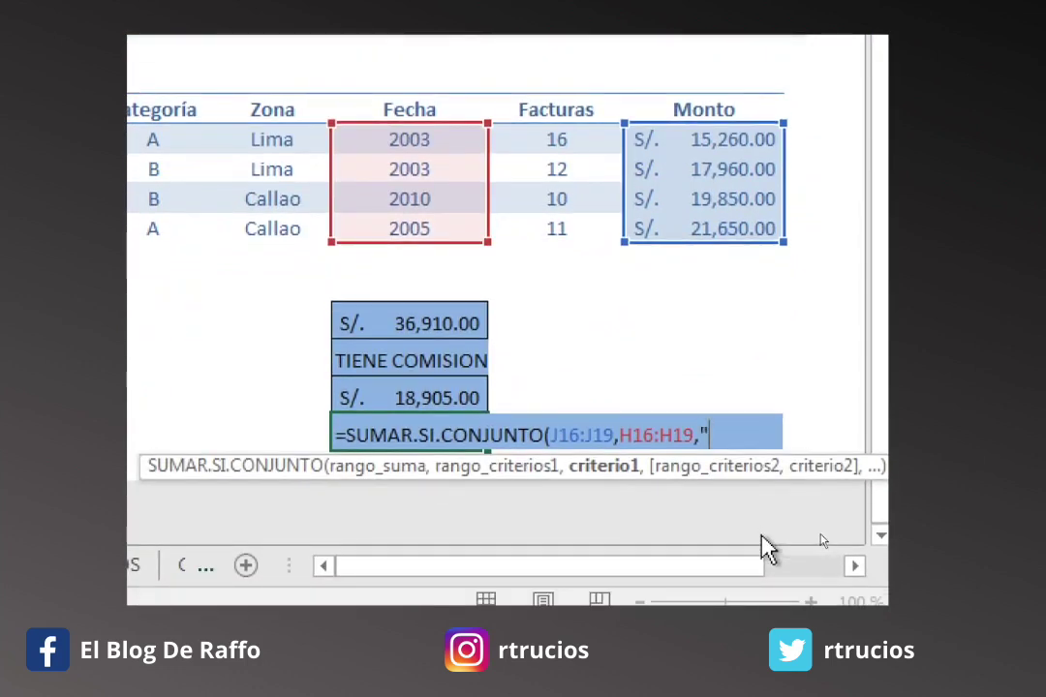
pyautogui.write('>')
pyautogui.write('=')
pyautogui.write('2003')
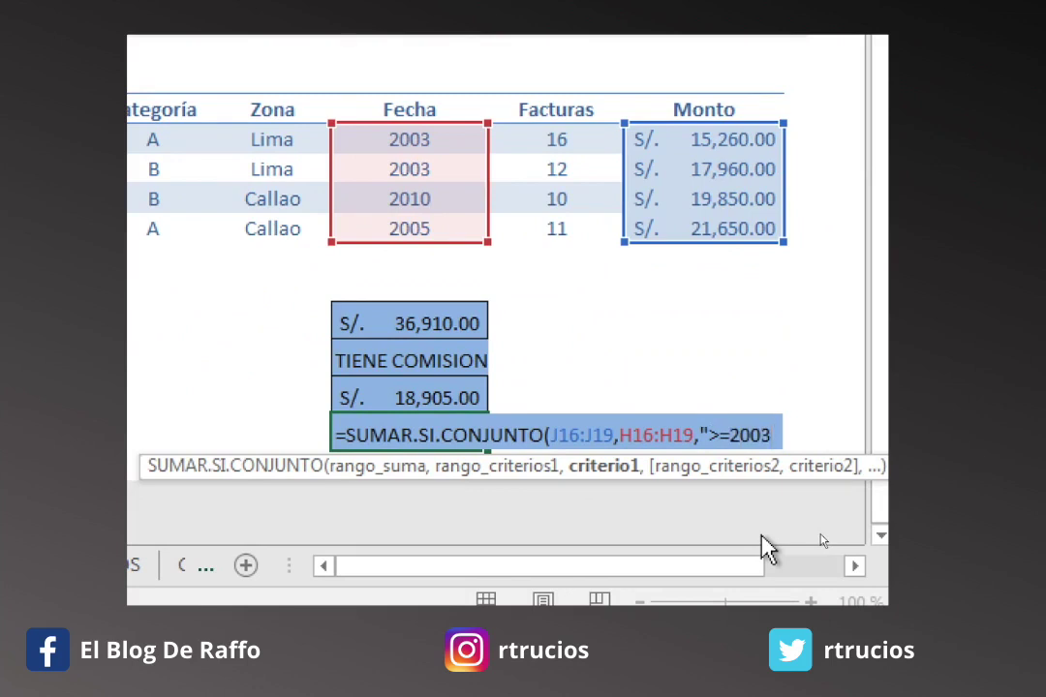
pyautogui.write('"')
pyautogui.write(',')
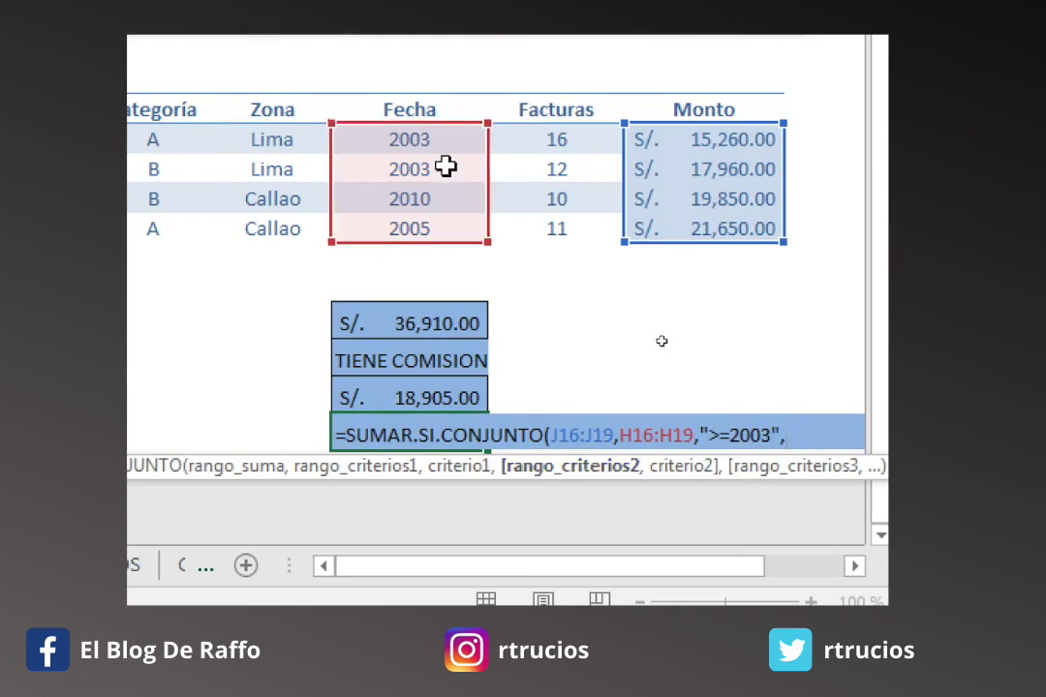
pyautogui.moveTo(446, 137); pyautogui.dragTo(443, 220)
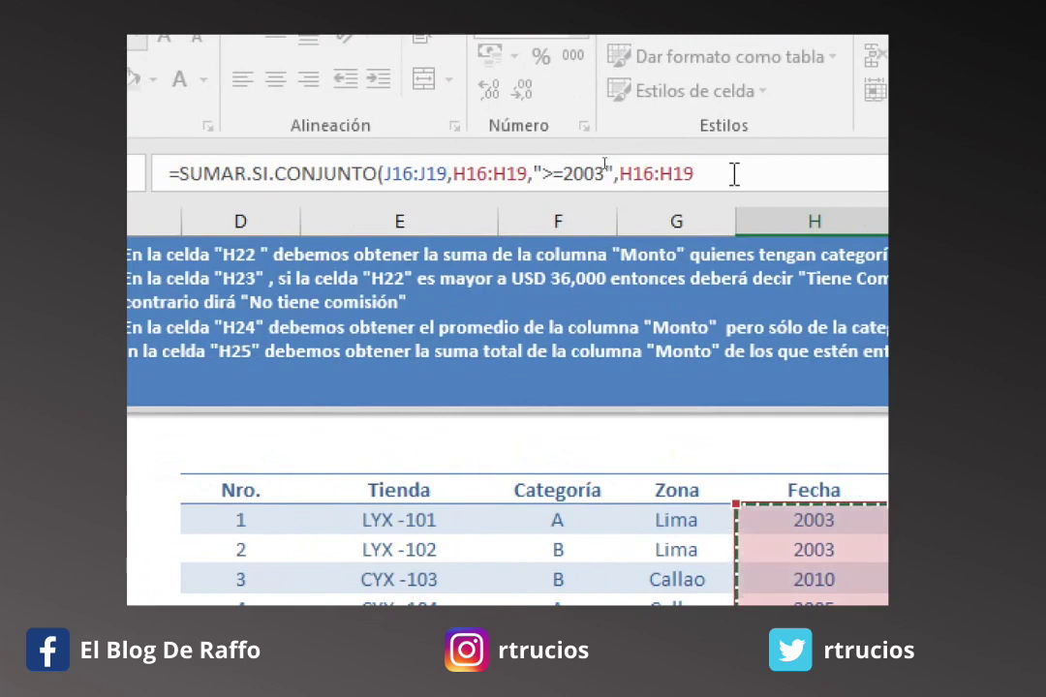
# - Close the H25 formula with "<=2005", totalling S/. 54,870.00, then go to sheet Pregunta Nro 2
pyautogui.write(',')
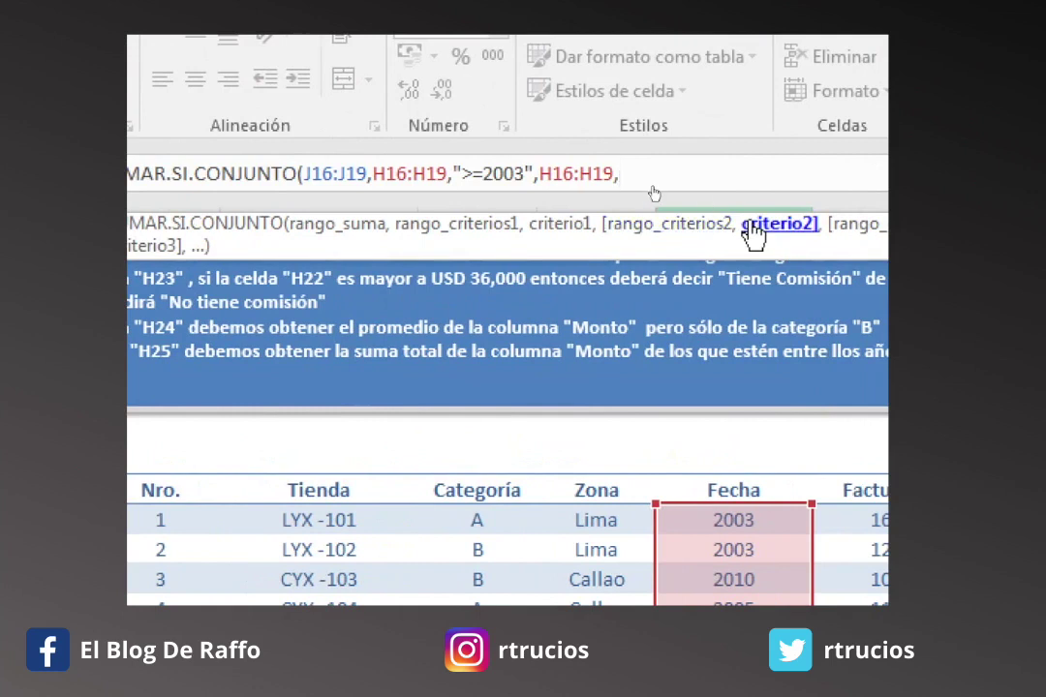
pyautogui.write('"<=')
pyautogui.write('5')
pyautogui.write('000')
pyautogui.write('"')
pyautogui.press('BackSpace')
pyautogui.press('BackSpace')
pyautogui.press('BackSpace')
pyautogui.press('BackSpace')
pyautogui.press('BackSpace')
pyautogui.write('2005')
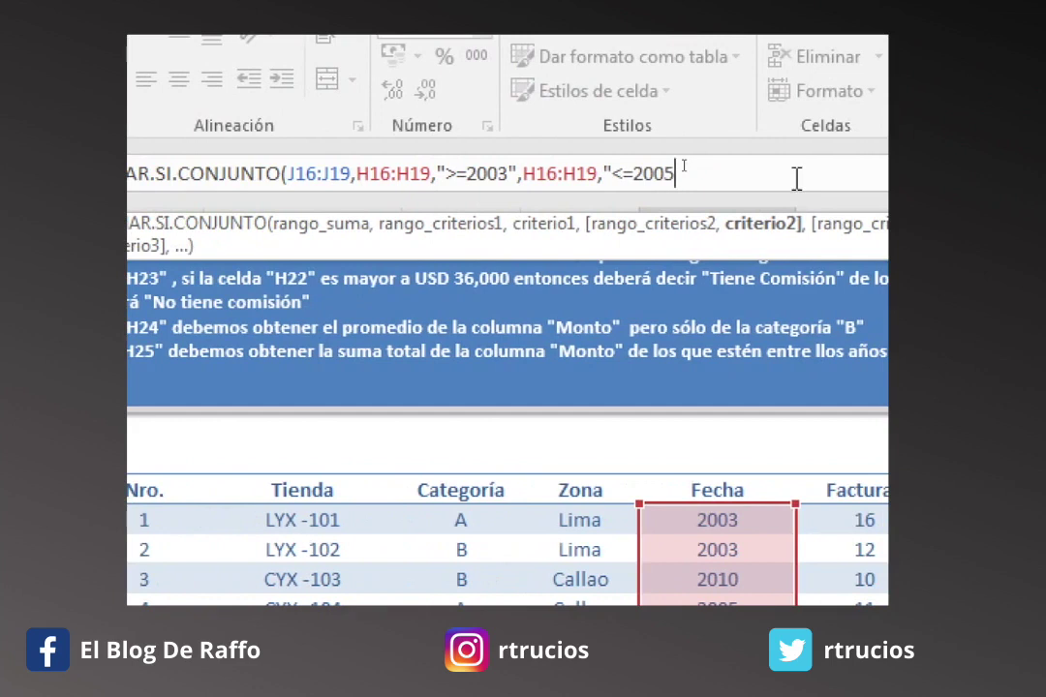
pyautogui.write('"')
pyautogui.write(')')
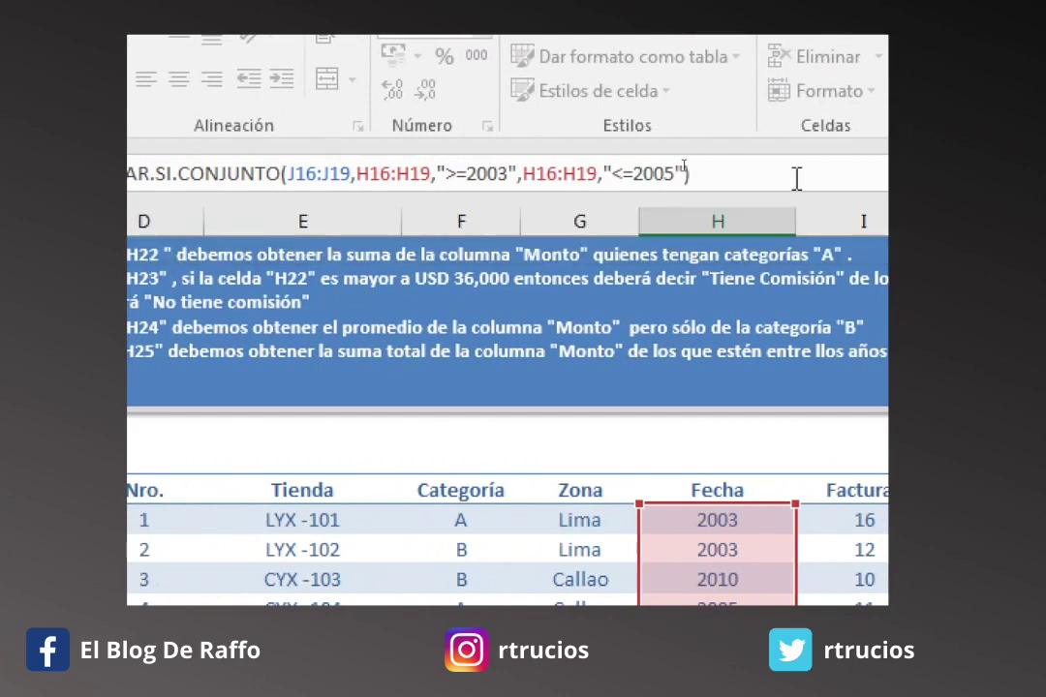
pyautogui.press('Return')
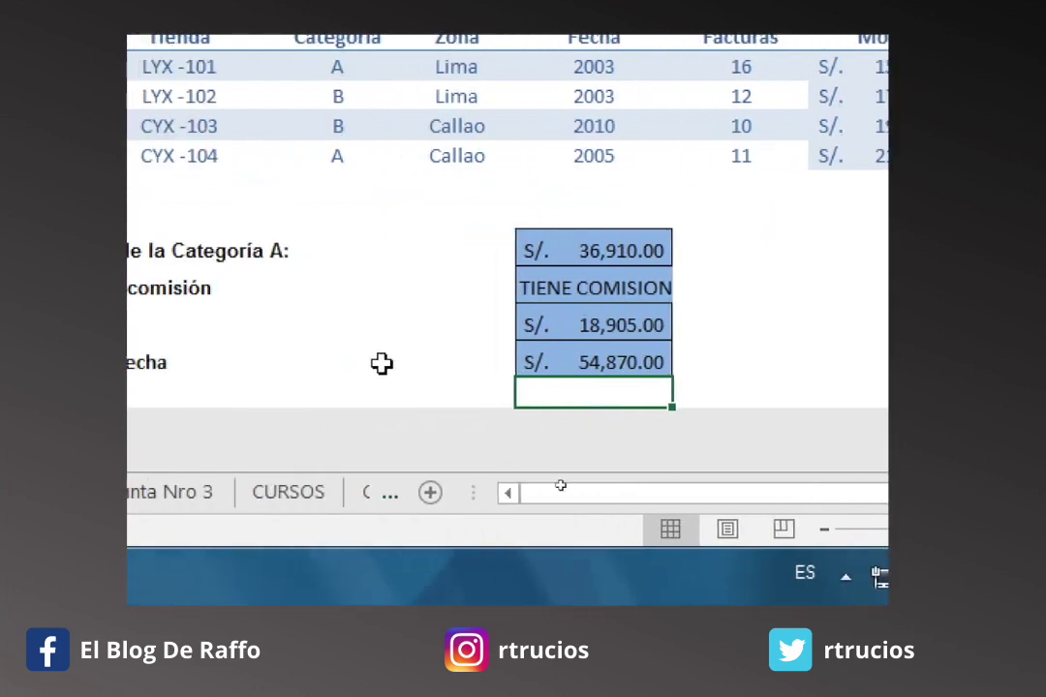
pyautogui.click(580, 360)
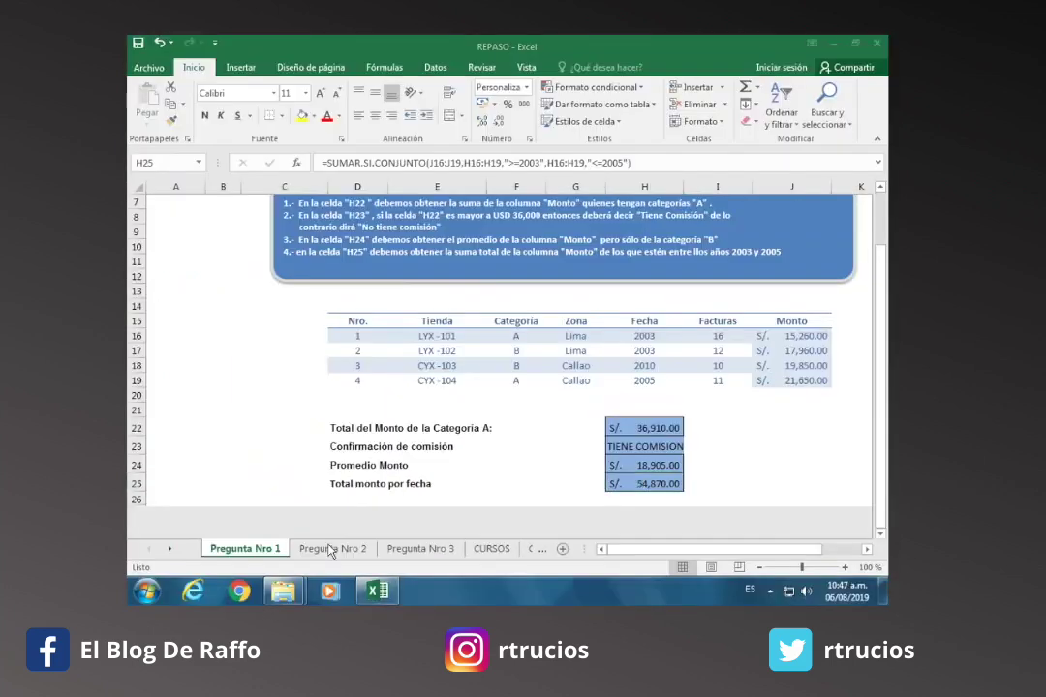
pyautogui.click(329, 548)
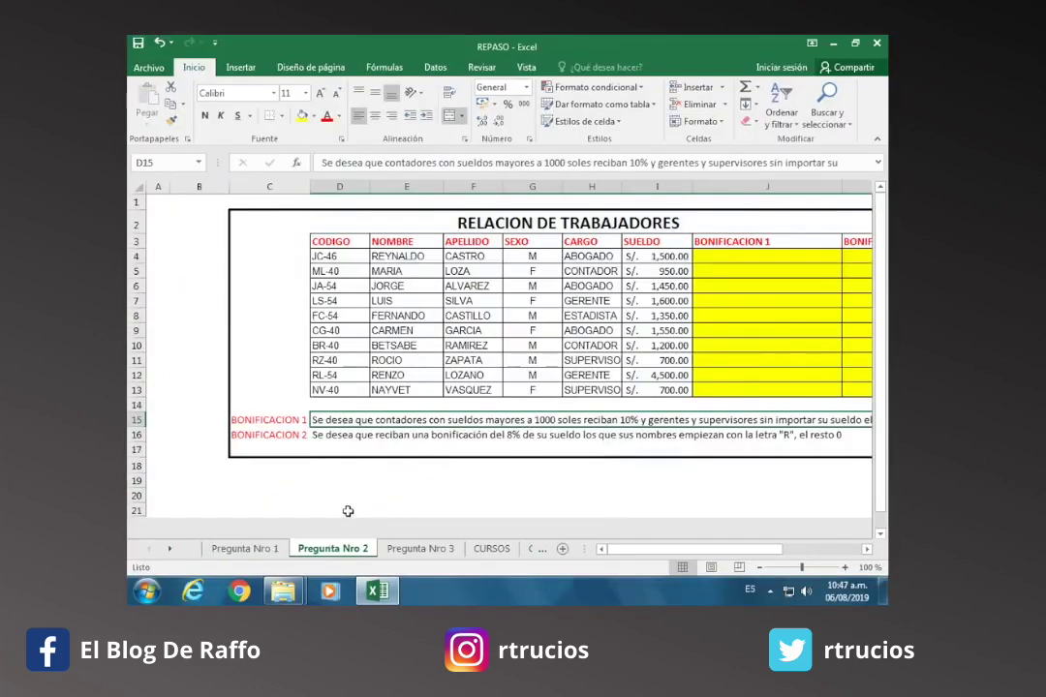
pyautogui.moveTo(612, 550); pyautogui.dragTo(651, 549)
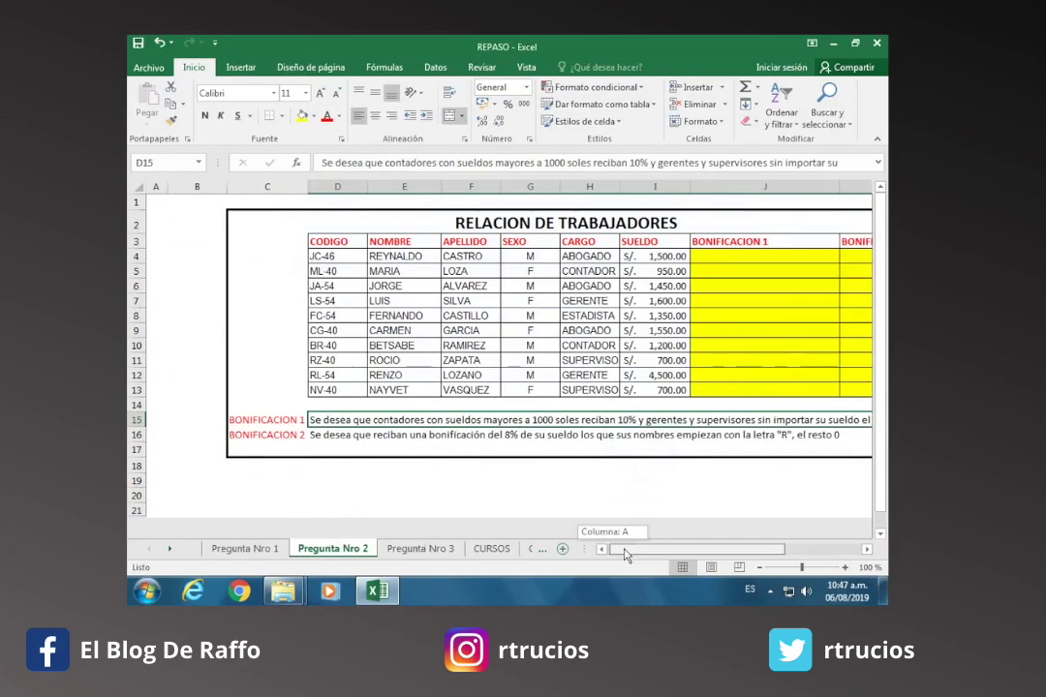
pyautogui.click(654, 388)
pyautogui.click(672, 283)
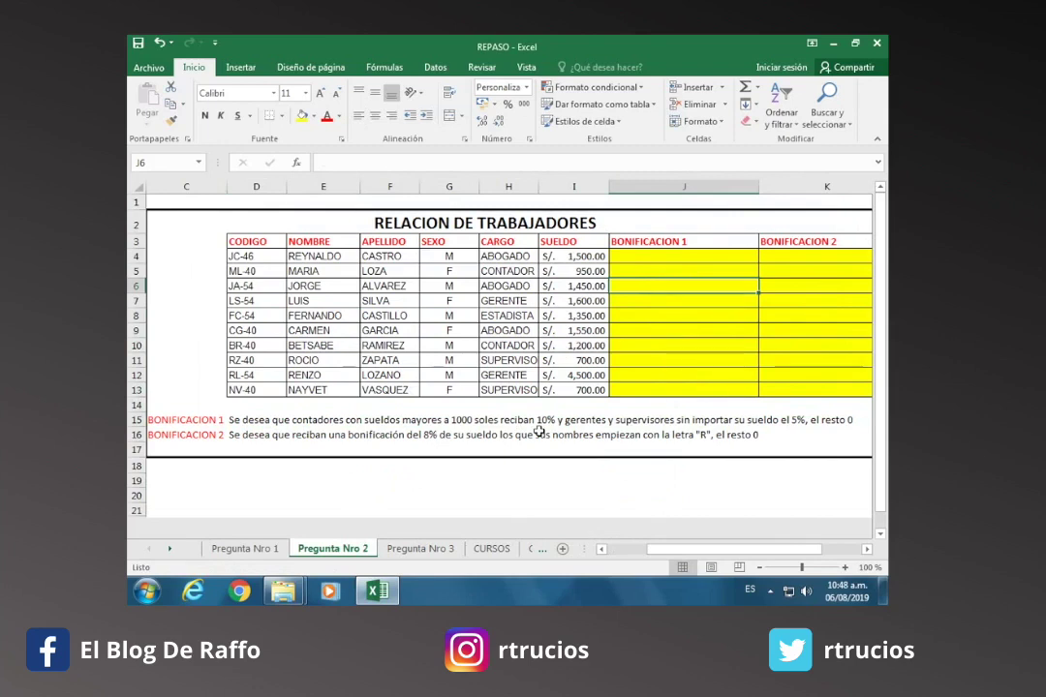
pyautogui.click(661, 328)
pyautogui.click(650, 258)
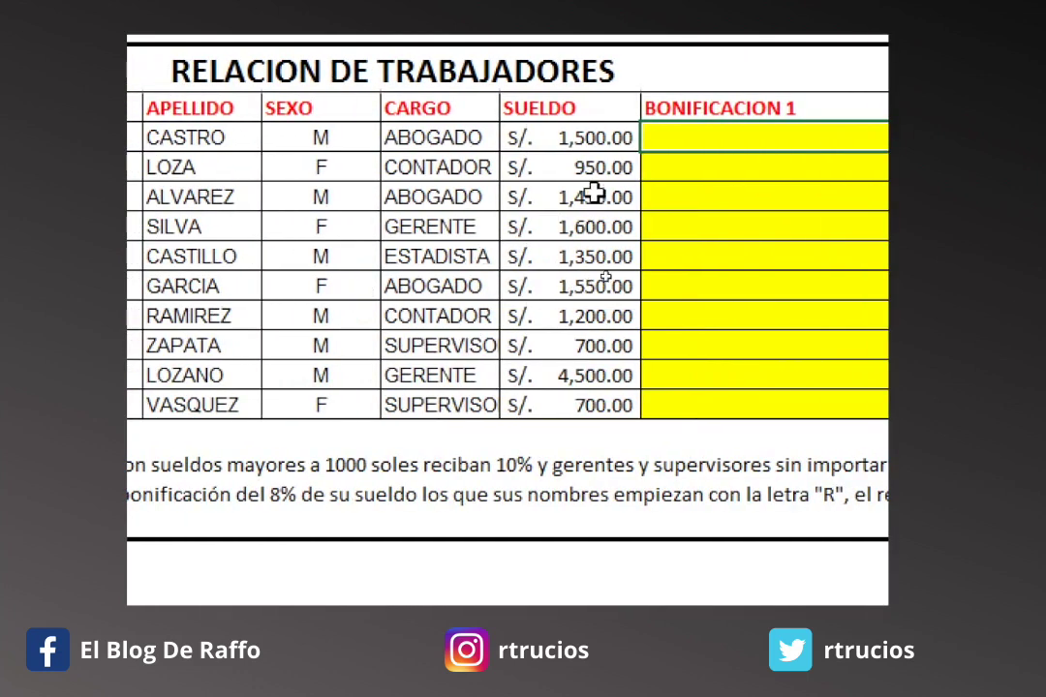
# - Type =SI( in J4 for the CASTRO row's BONIFICACION 1
pyautogui.write('=SI')
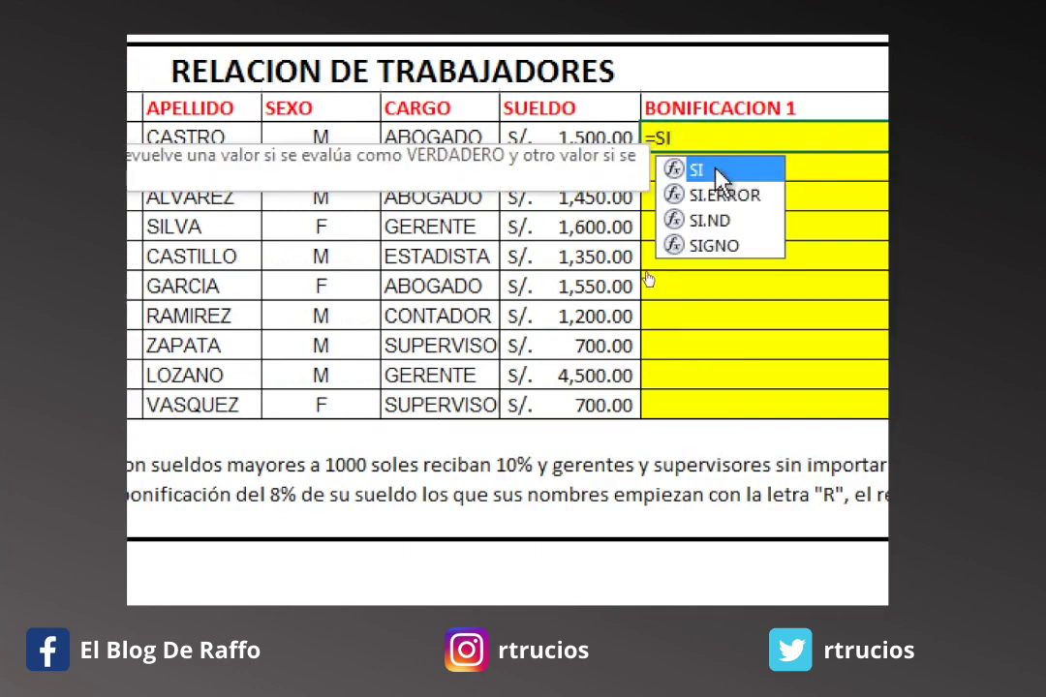
pyautogui.write('(')
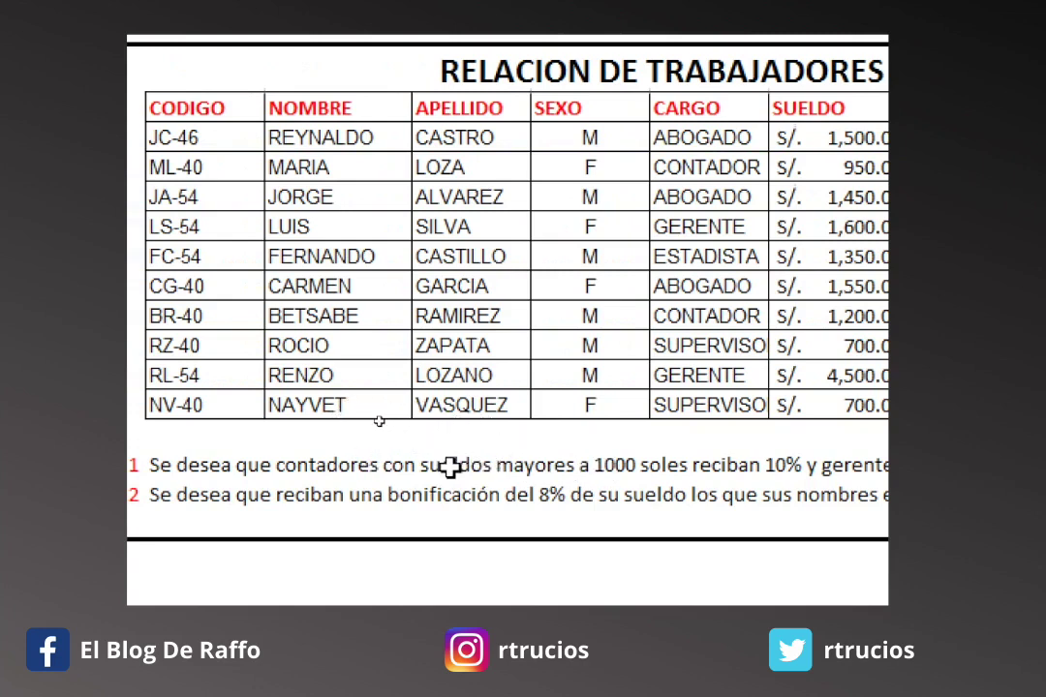
pyautogui.hscroll(1, 770, 454)
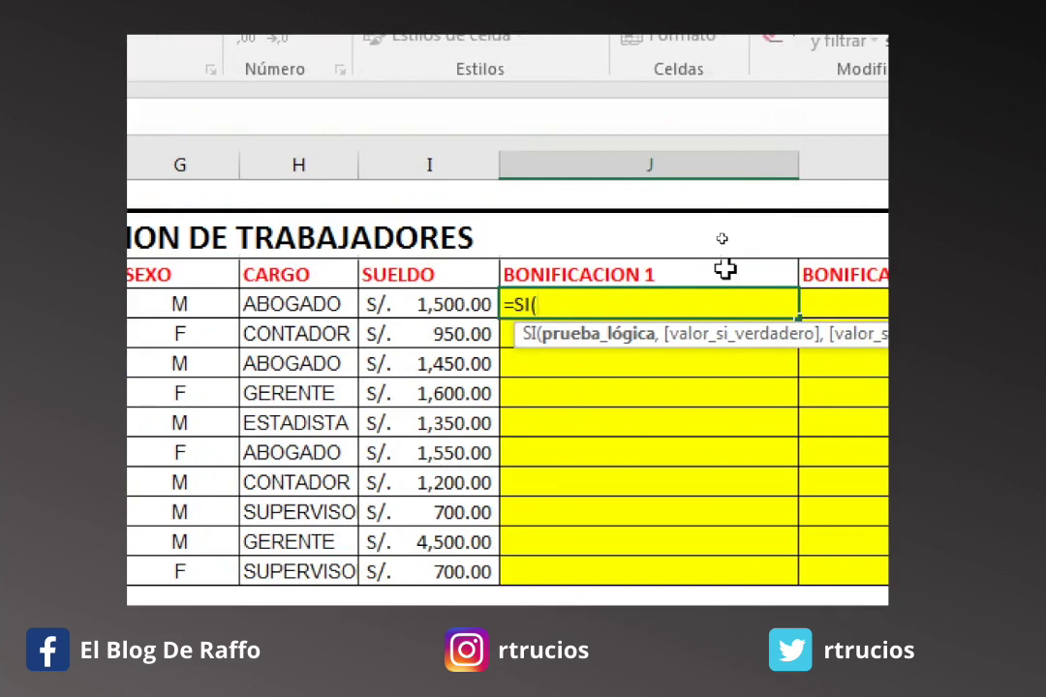
# - Build the AND test Y(H4="CONTADOR",I4>1000) inside J4's SI formula
pyautogui.write('Y')
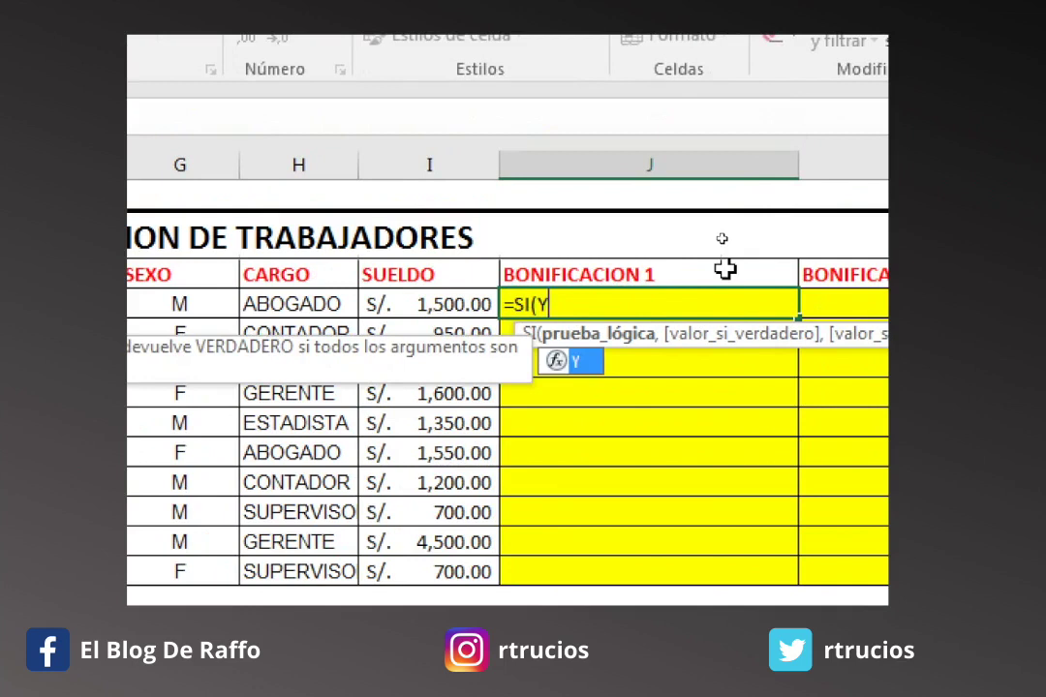
pyautogui.write('(')
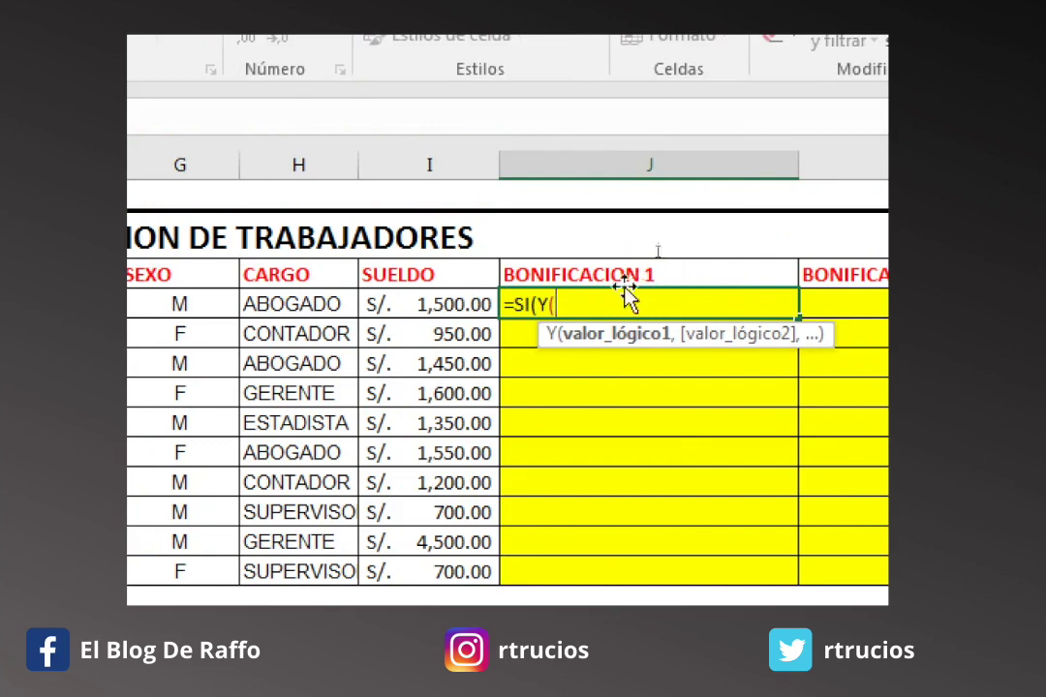
pyautogui.click(310, 305)
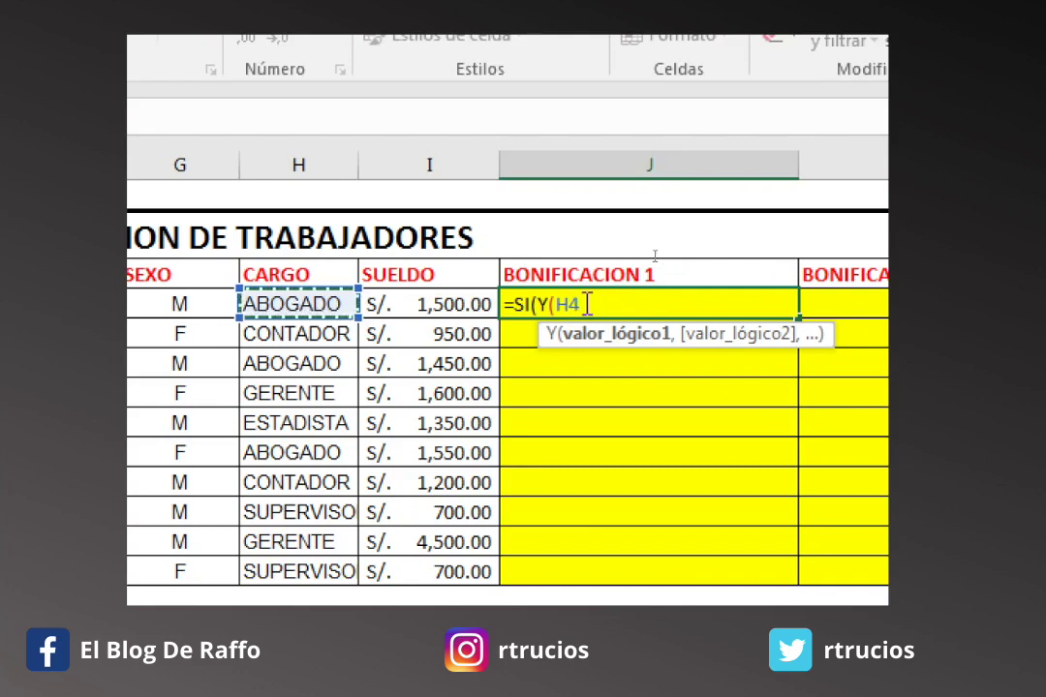
pyautogui.write('="CONTADOR')
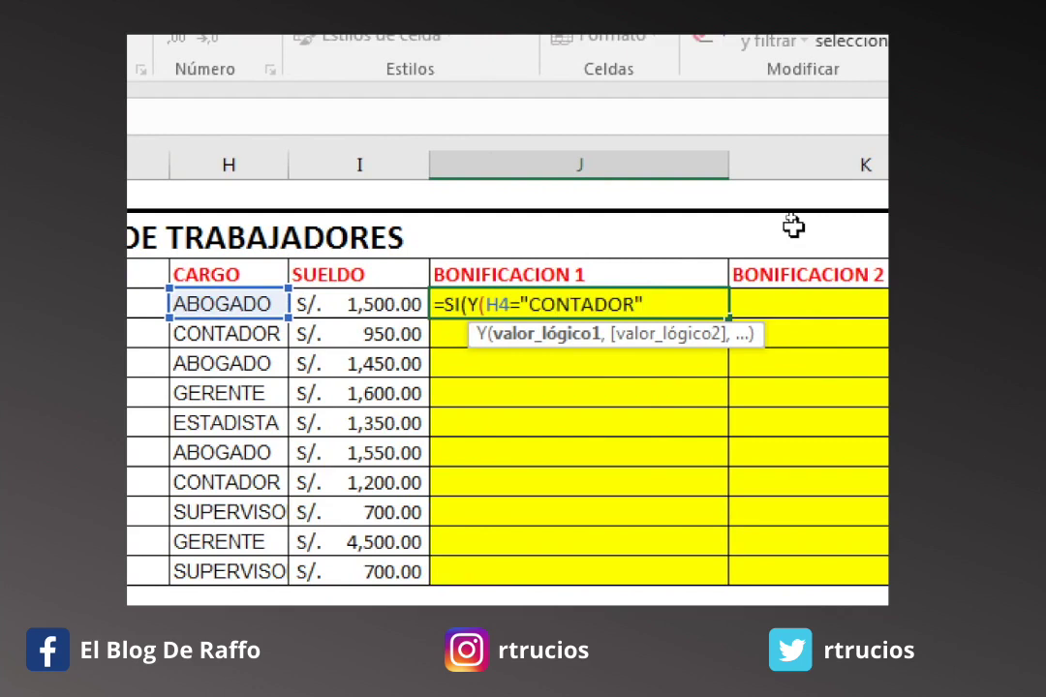
pyautogui.write(',')
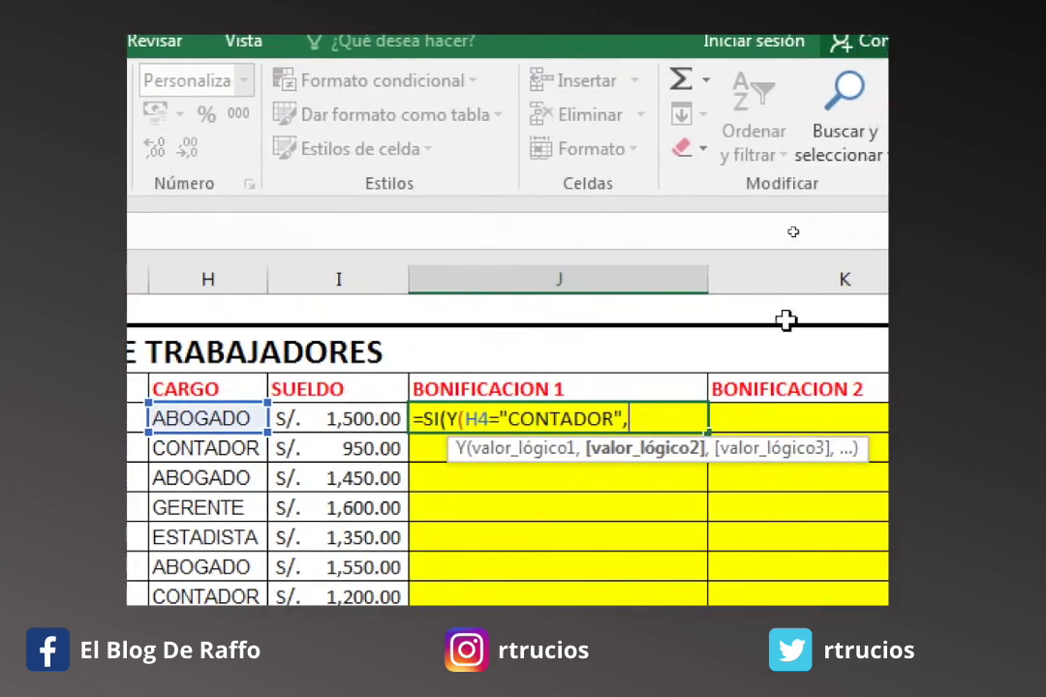
pyautogui.click(360, 420)
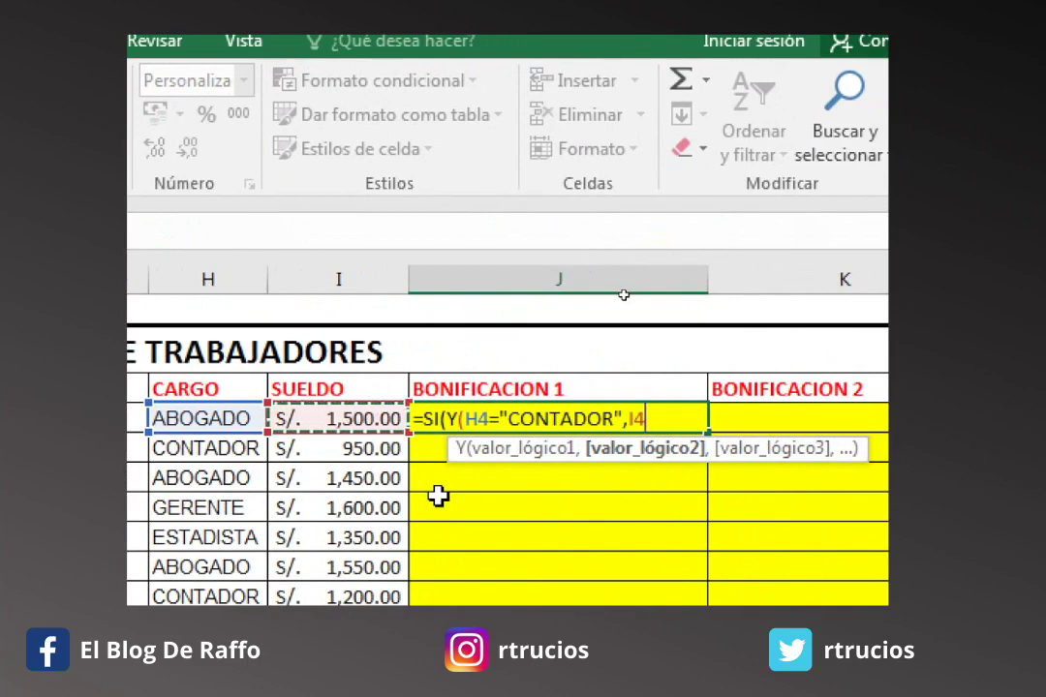
pyautogui.write('>1000')
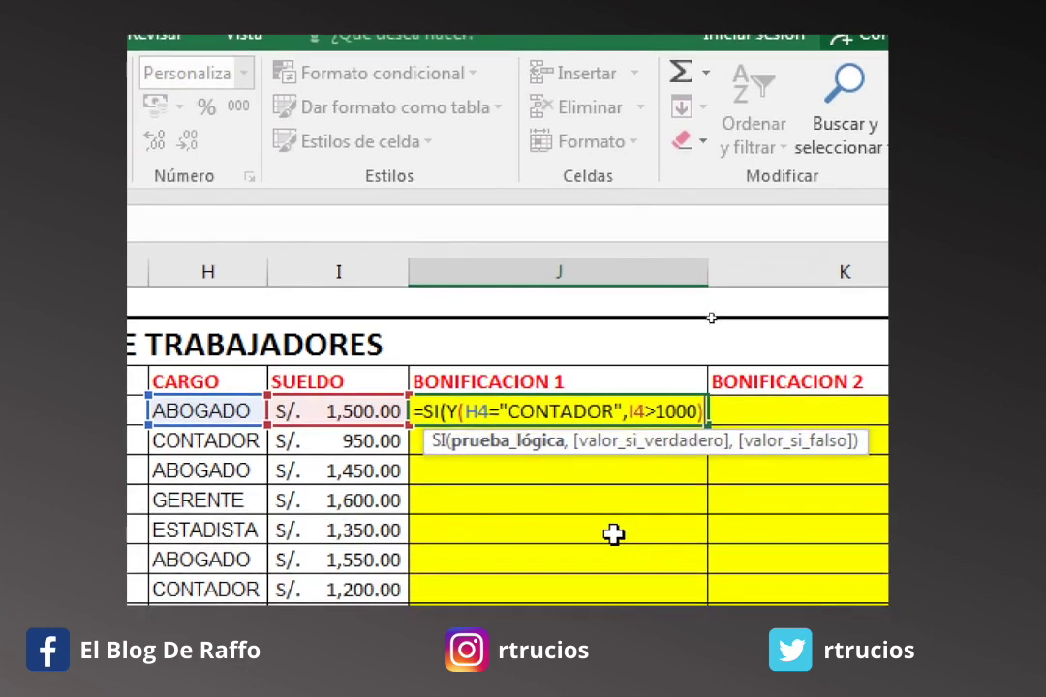
# - Add 10% as the true value of J4's SI formula
pyautogui.write(',10%')
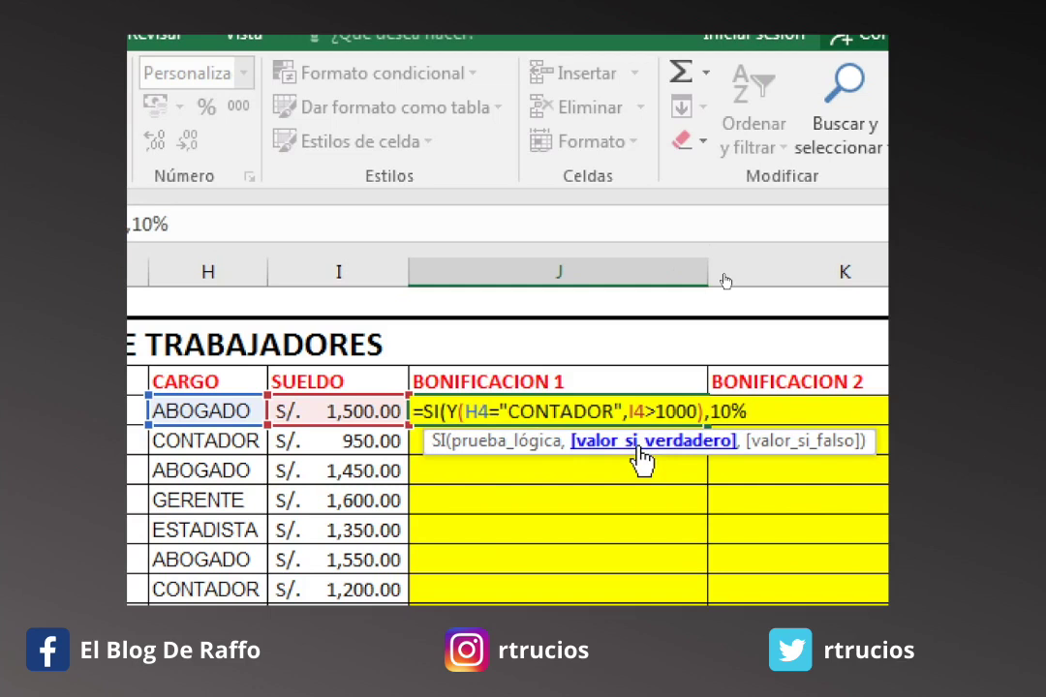
pyautogui.write(',')
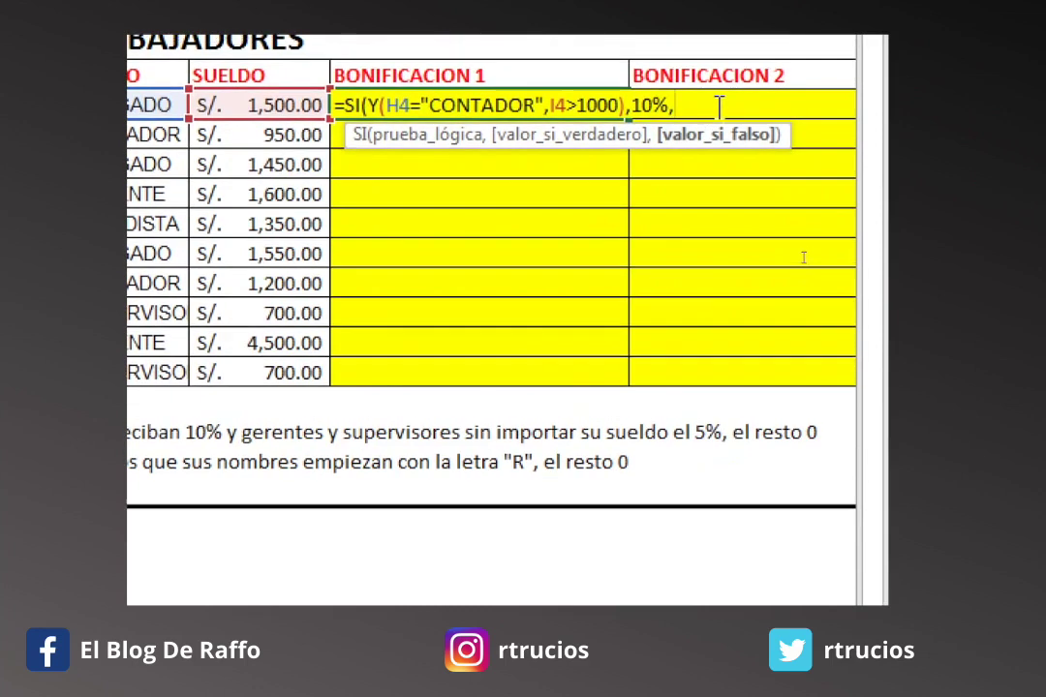
# - Nest SI(O(H4="GERENTE",H4="SUPERVISOR") as the false branch of J4's formula
pyautogui.write('SI')
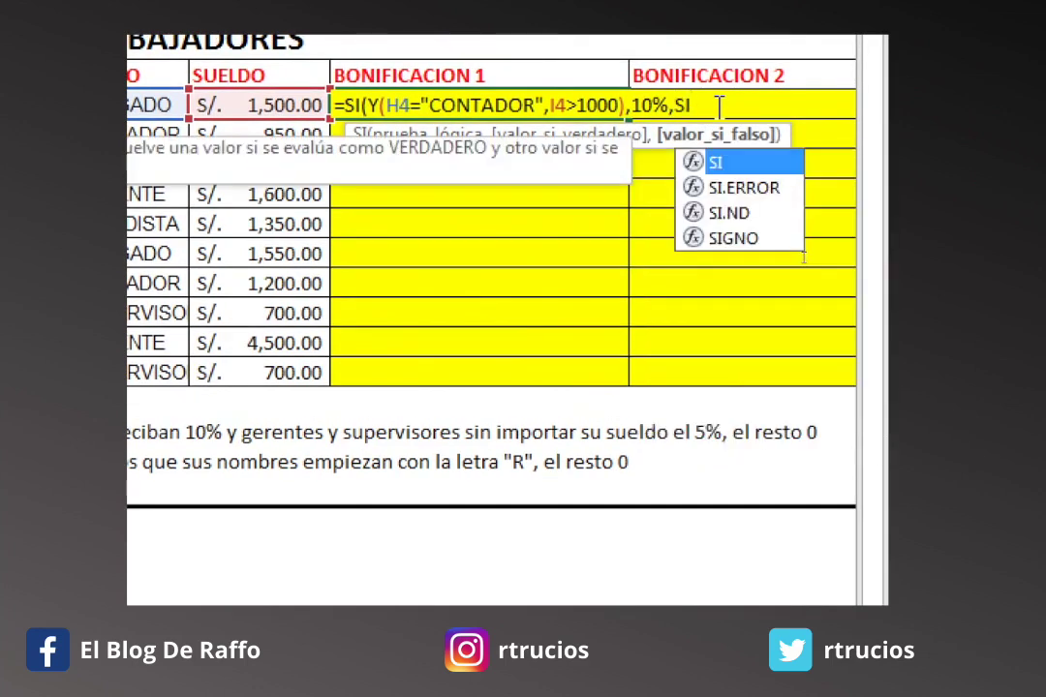
pyautogui.write('(')
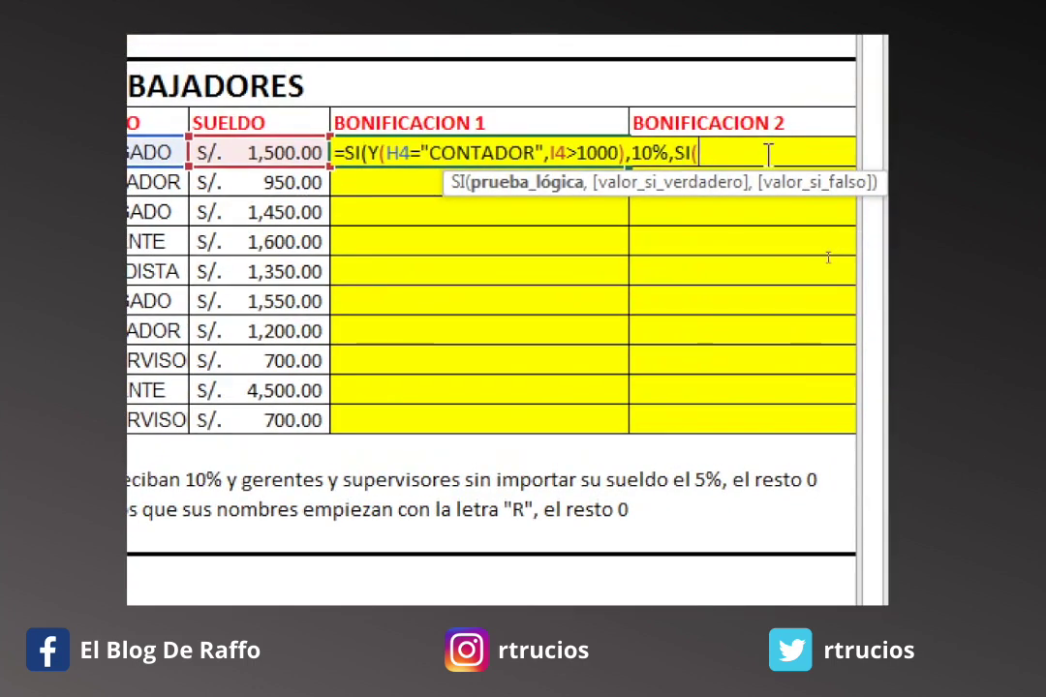
pyautogui.write('O')
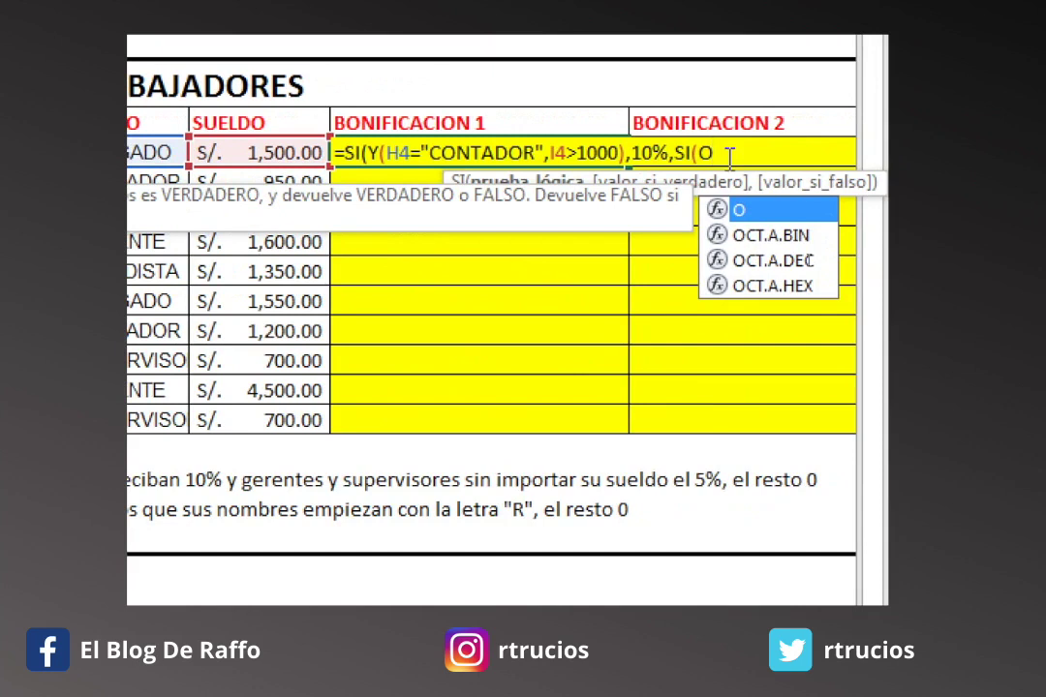
pyautogui.write('(')
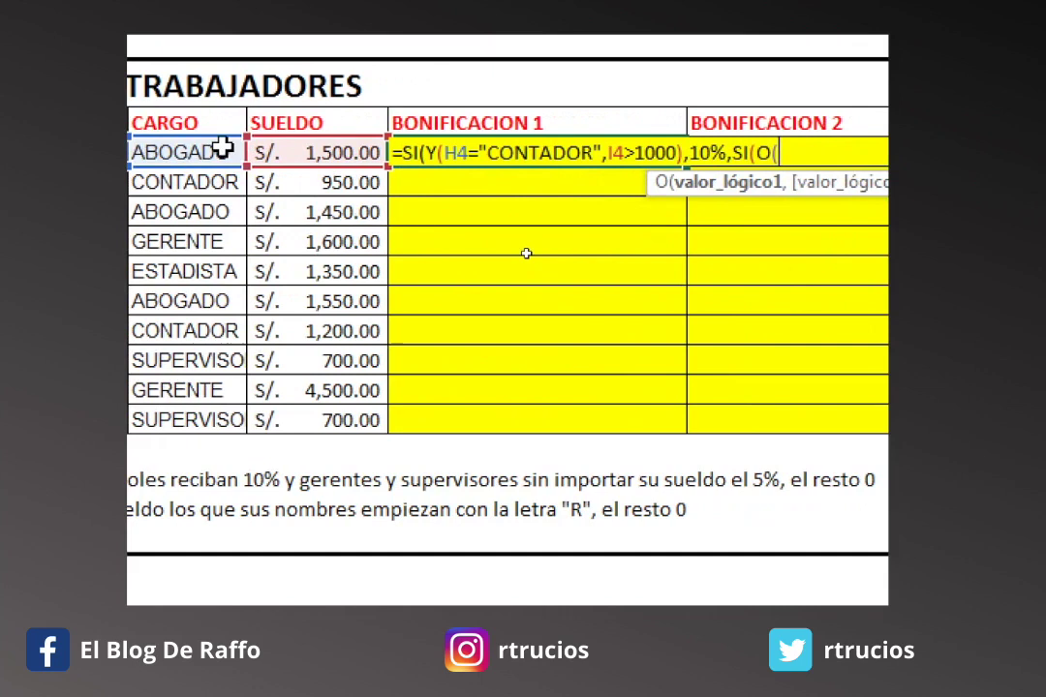
pyautogui.click(222, 150)
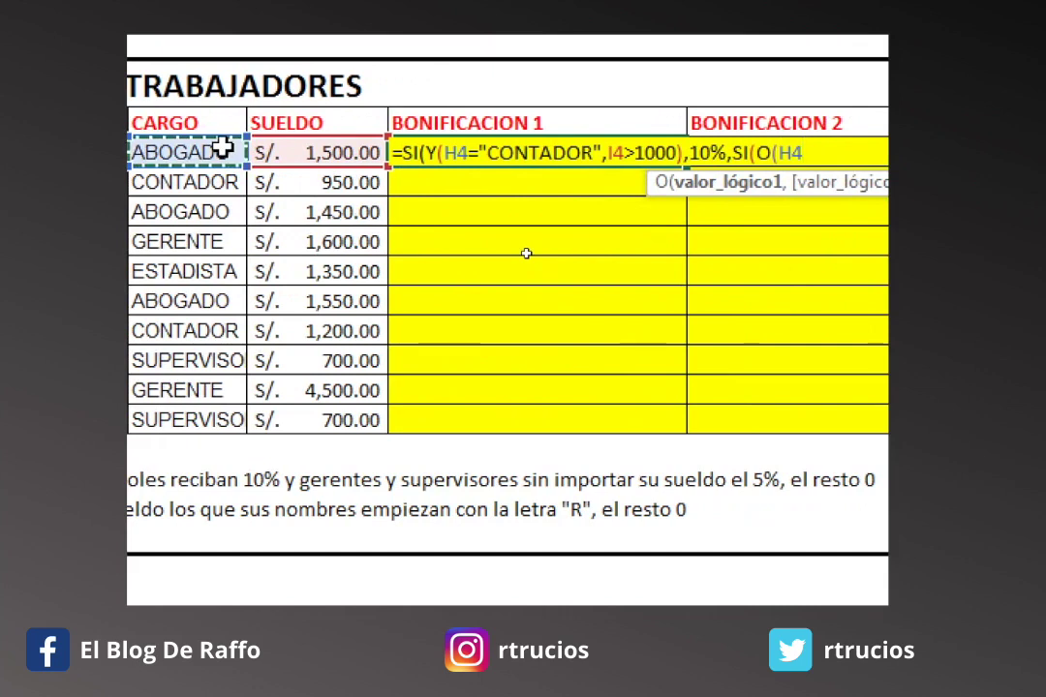
pyautogui.write('=')
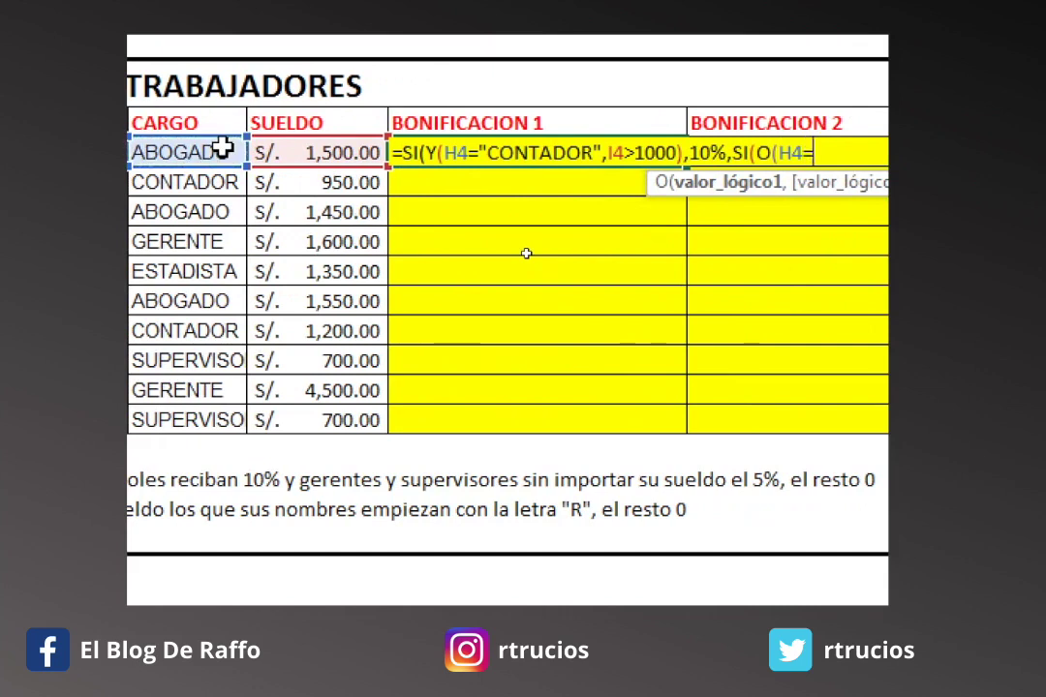
pyautogui.write('"')
pyautogui.write('GERENT')
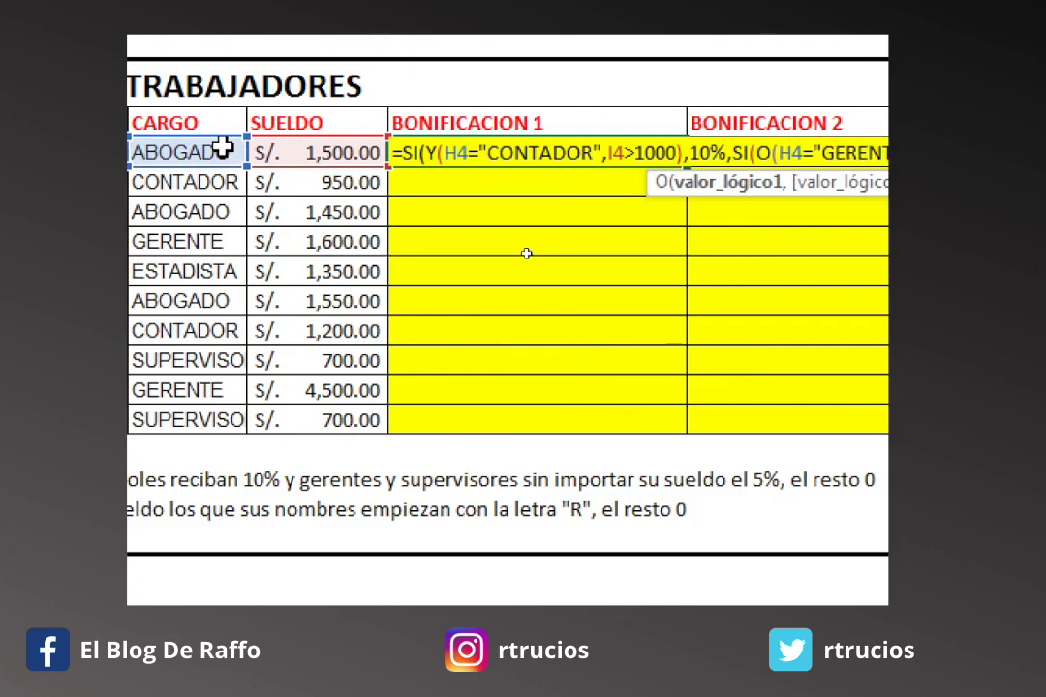
pyautogui.write('E"')
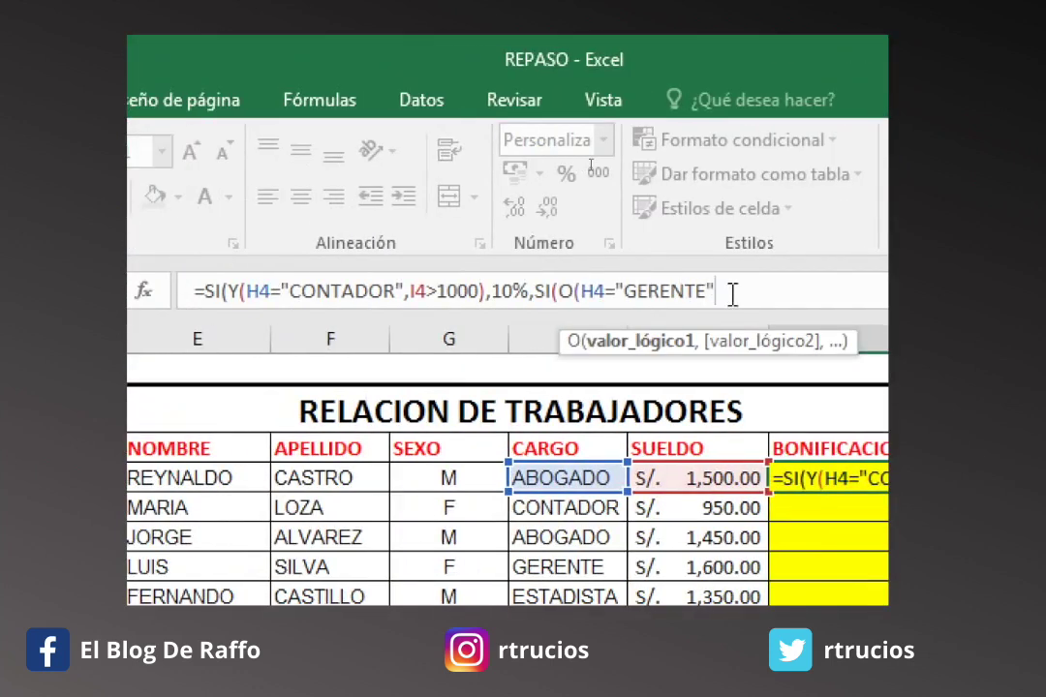
pyautogui.write(',')
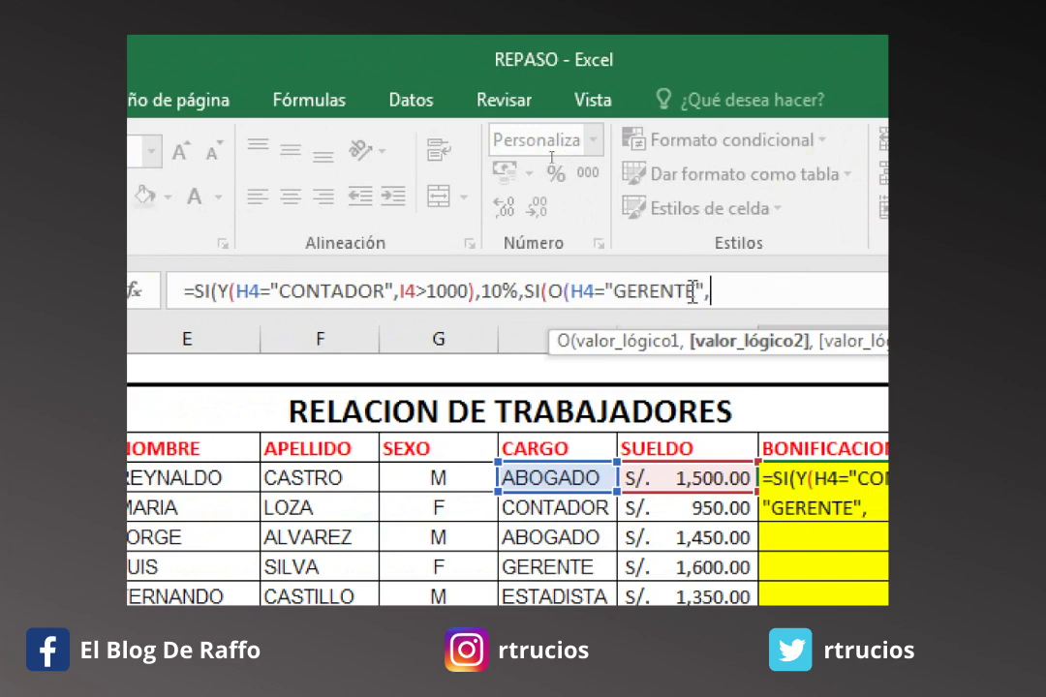
pyautogui.write(',')
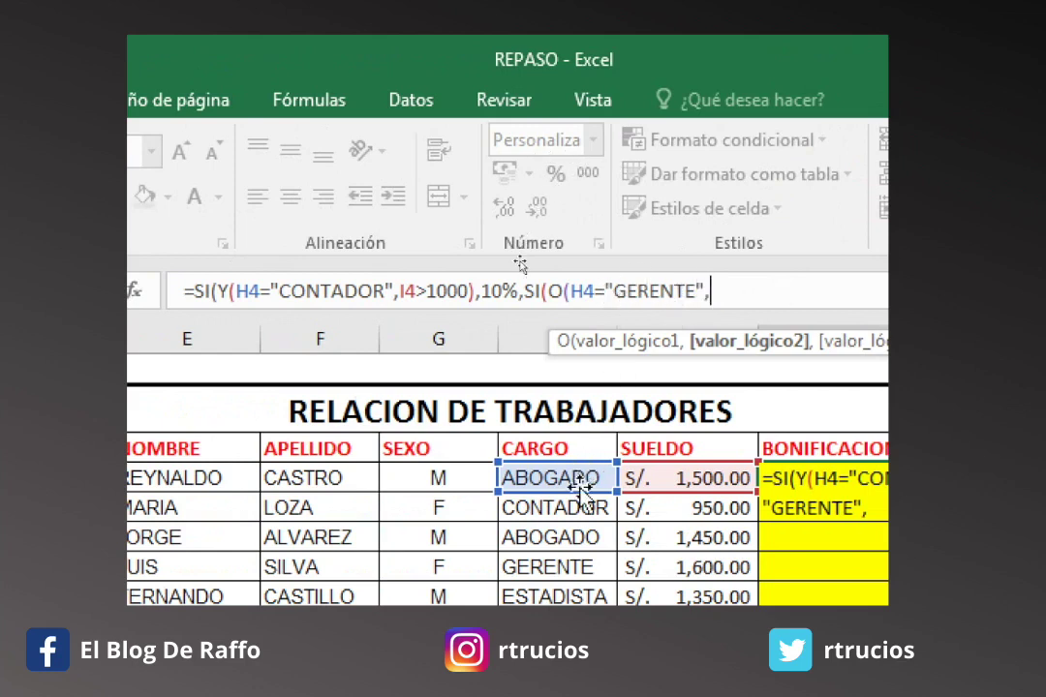
pyautogui.click(581, 479)
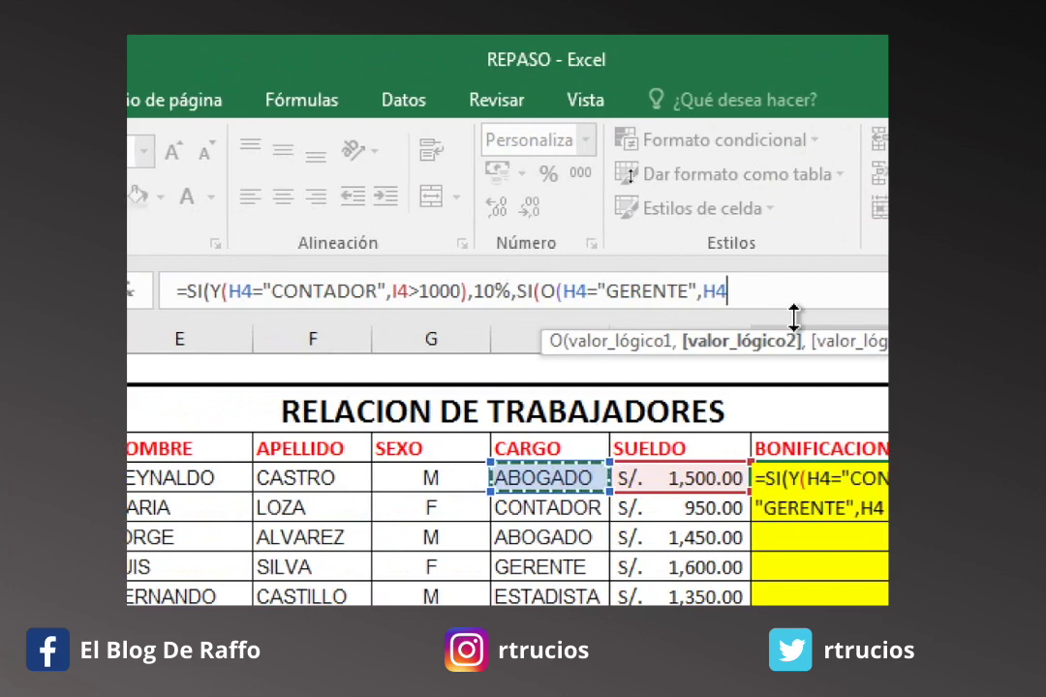
pyautogui.write('="')
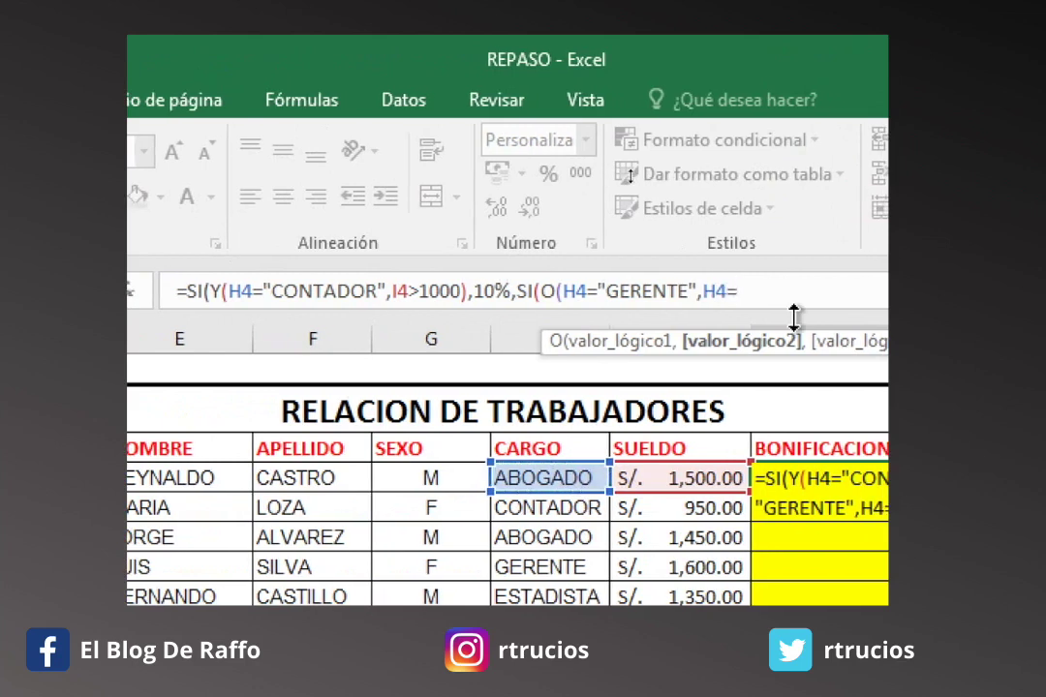
pyautogui.write('SUPERVISOR')
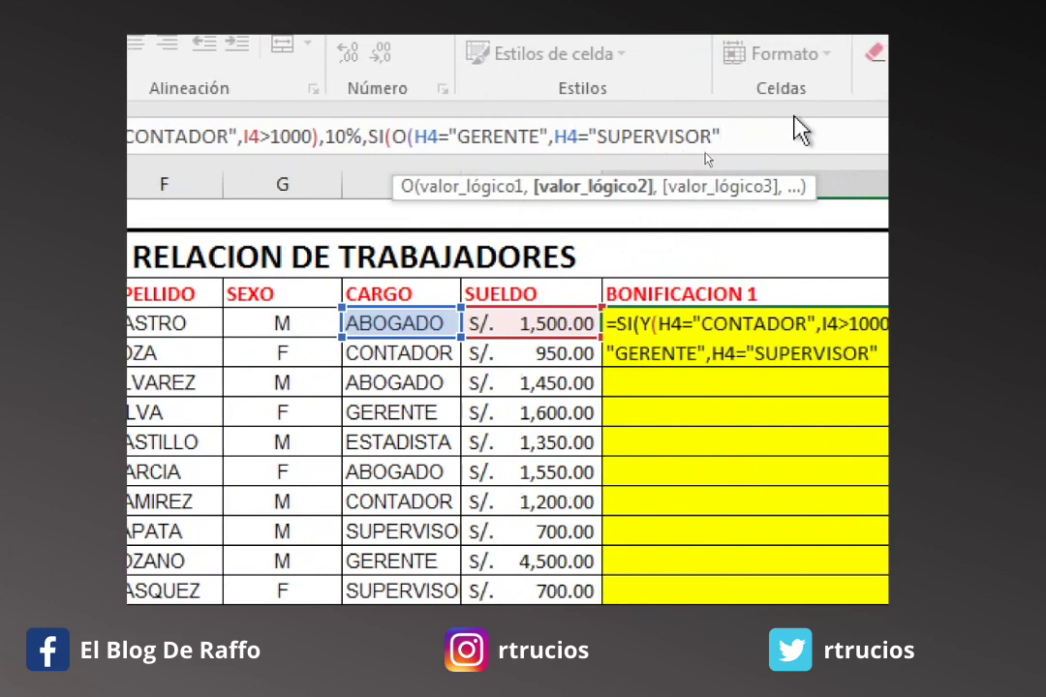
# - Return 5% for that test and 0 otherwise, then commit the J4 formula
pyautogui.write(')')
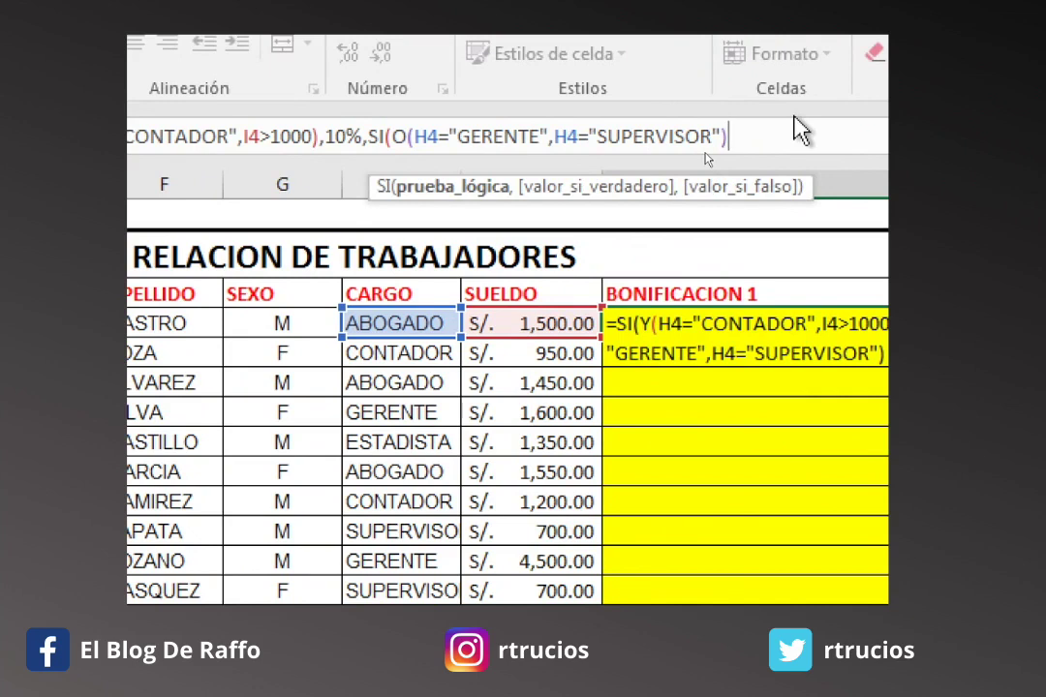
pyautogui.write(',5')
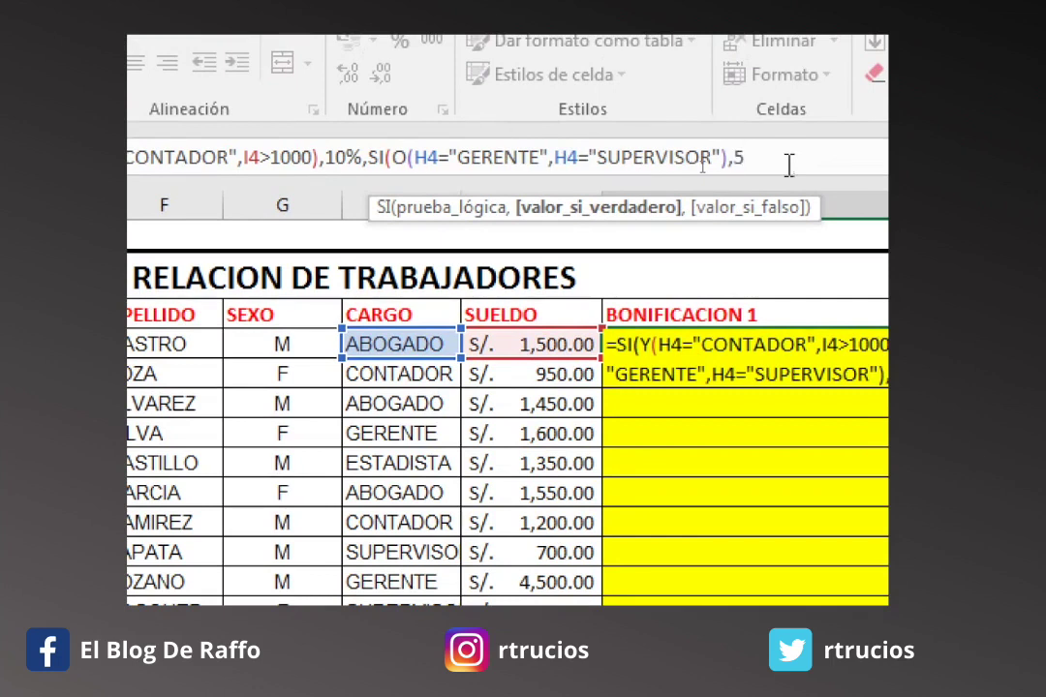
pyautogui.write('%')
pyautogui.write(',')
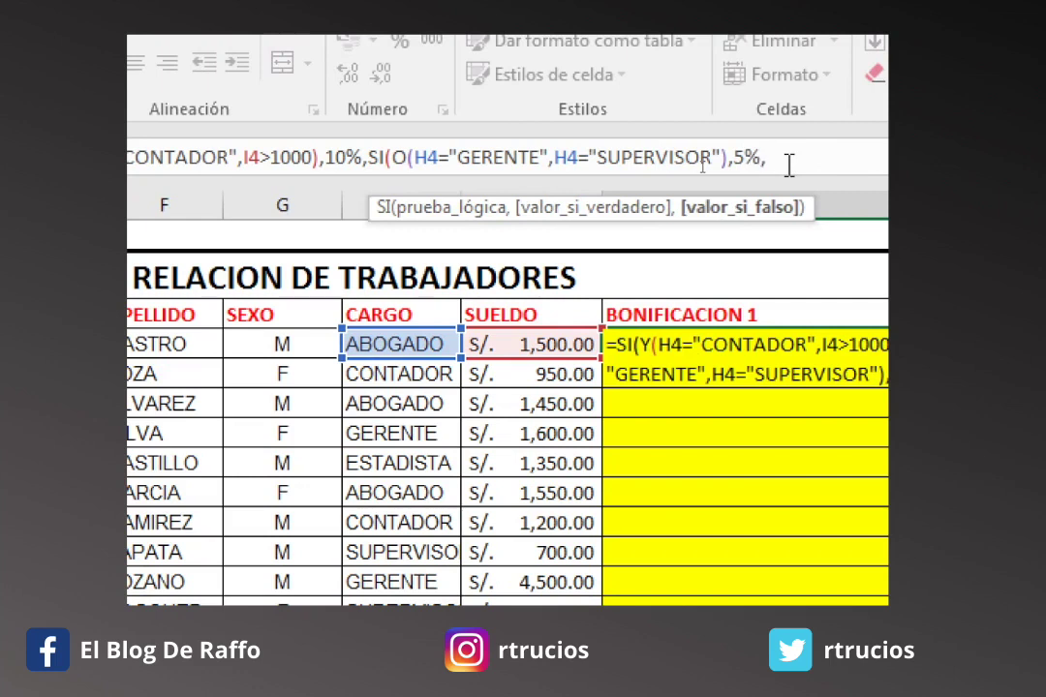
pyautogui.write('0')
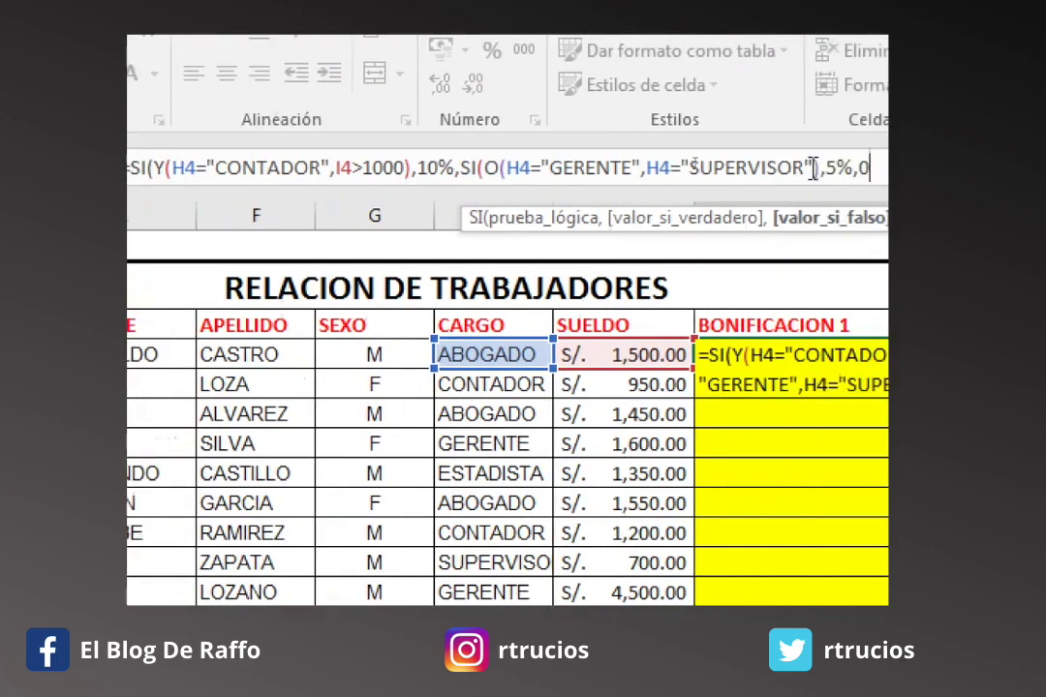
pyautogui.write('))')
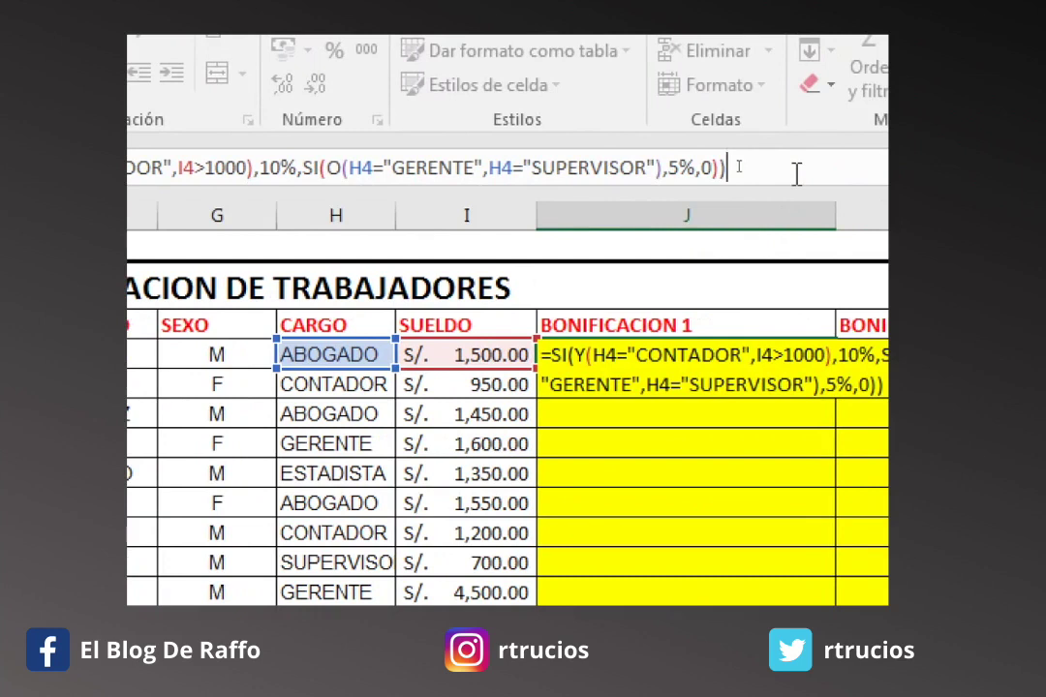
pyautogui.press('Return')
pyautogui.press('Up')
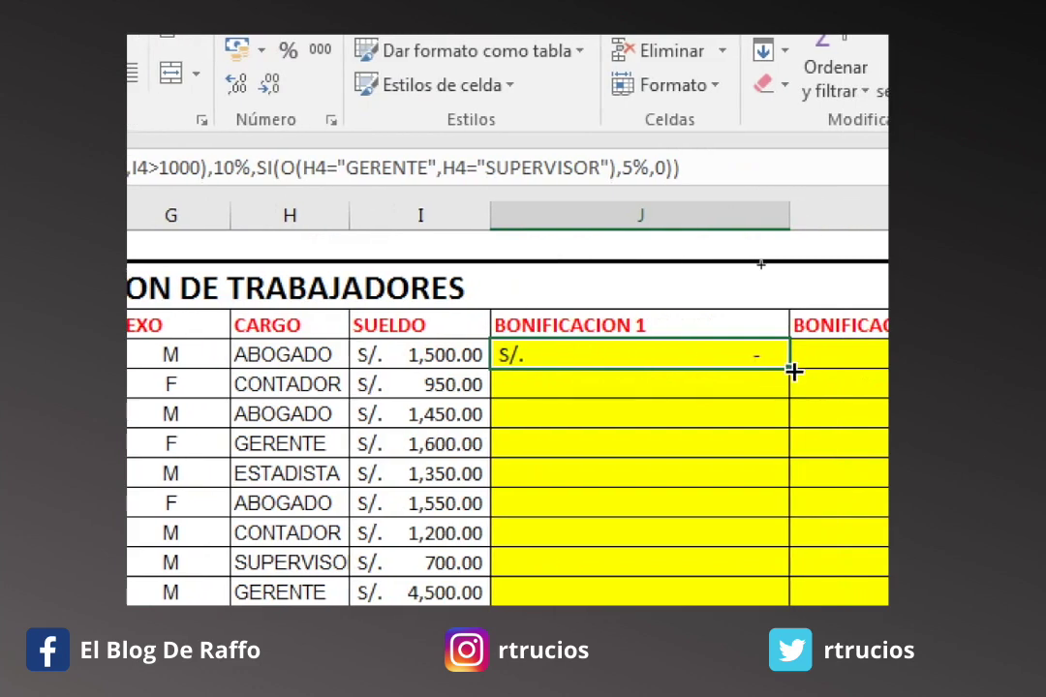
# - Copy the J4 bonus-rate formula down column J and check the copied result in J5
pyautogui.doubleClick(792, 371)
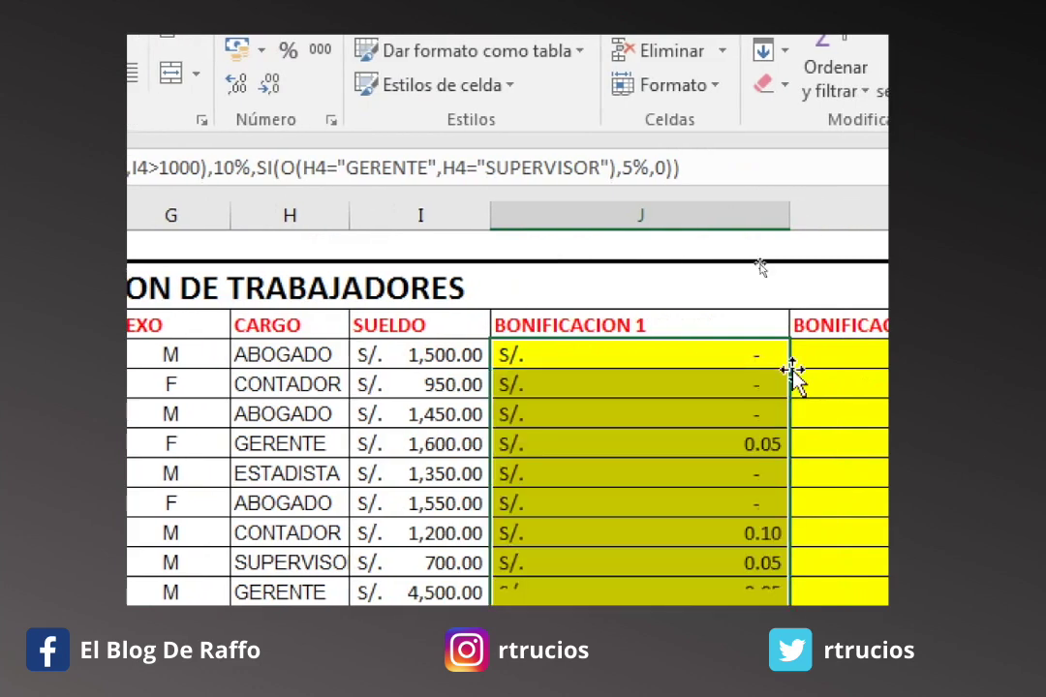
pyautogui.click(763, 387)
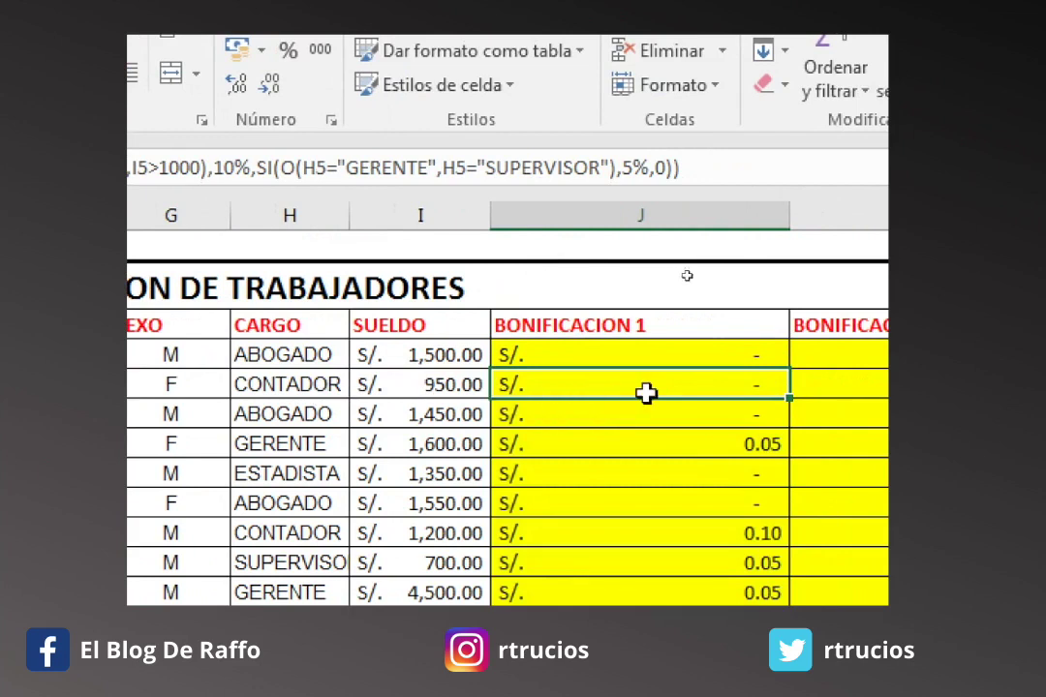
pyautogui.click(303, 387)
pyautogui.click(593, 383)
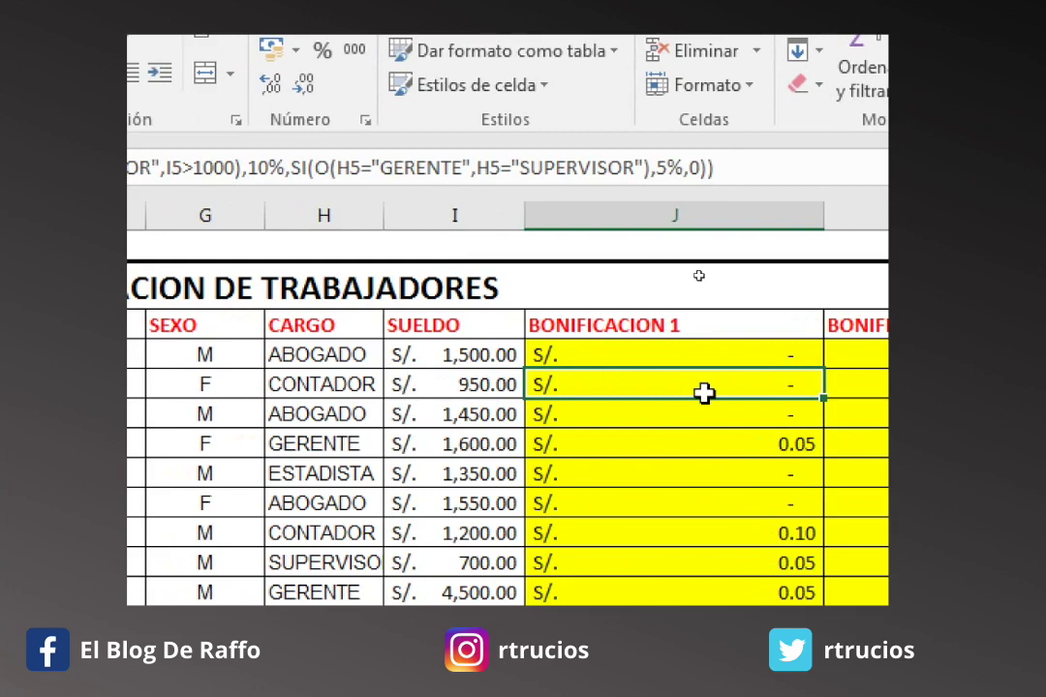
pyautogui.click(741, 358)
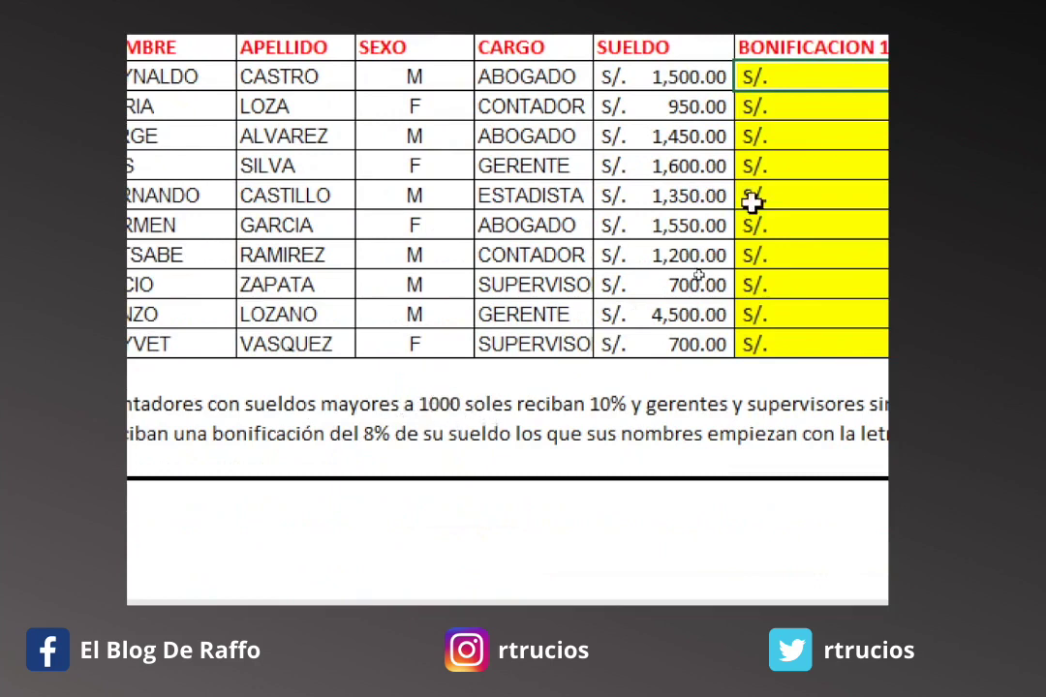
pyautogui.doubleClick(1033, 90)
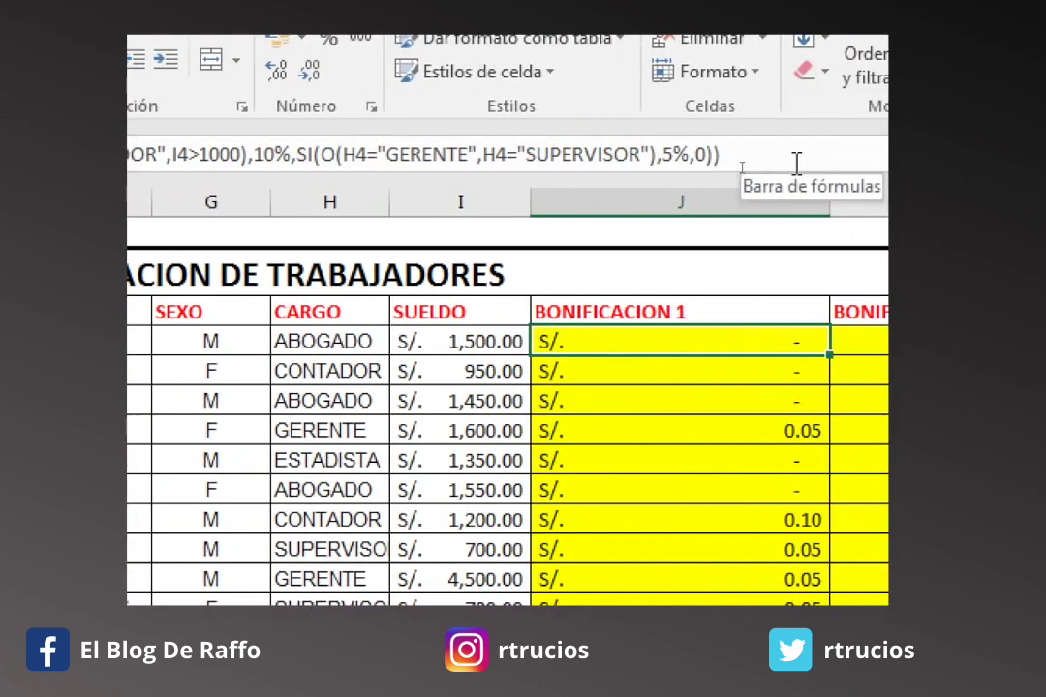
# - Change J4 to multiply the rate by the salary in I4, then fill it down column J
pyautogui.click(752, 170)
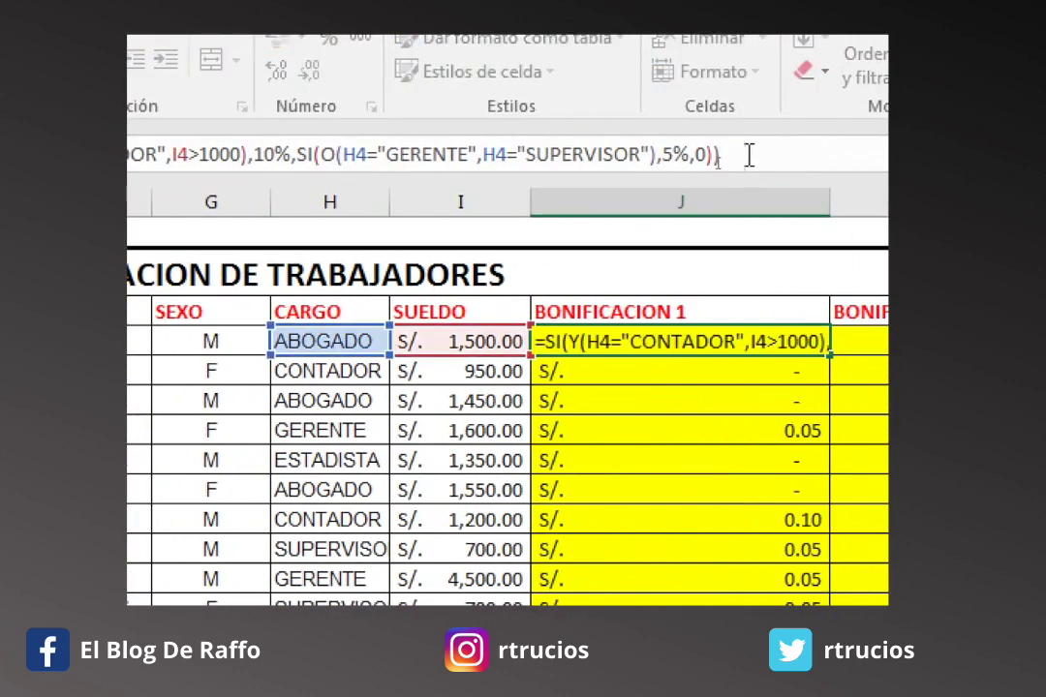
pyautogui.write('*')
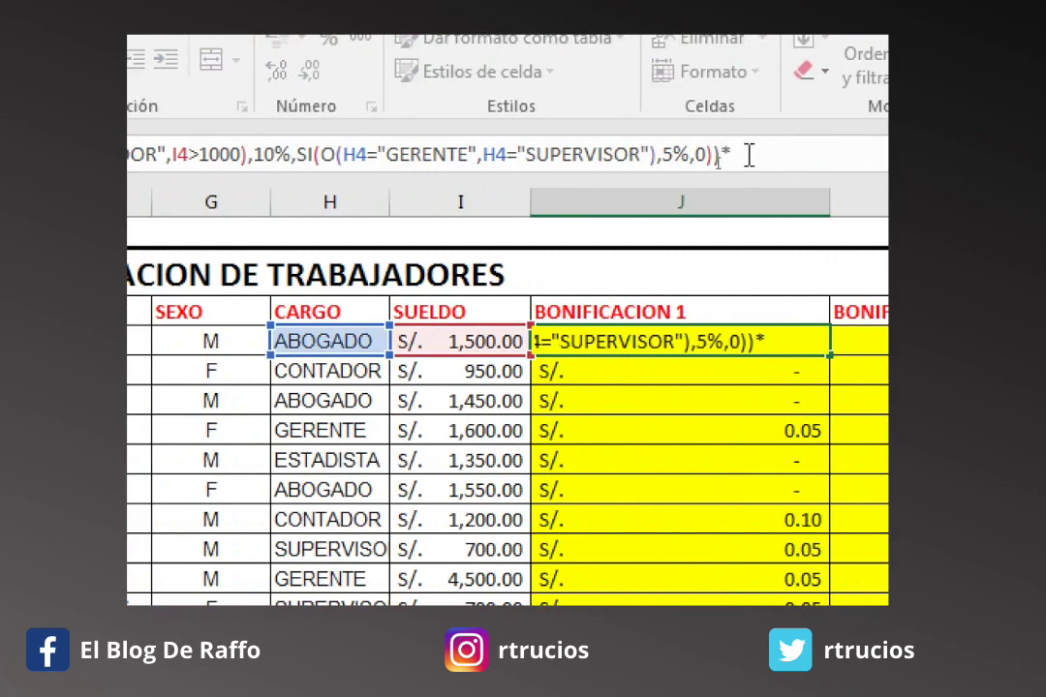
pyautogui.click(496, 338)
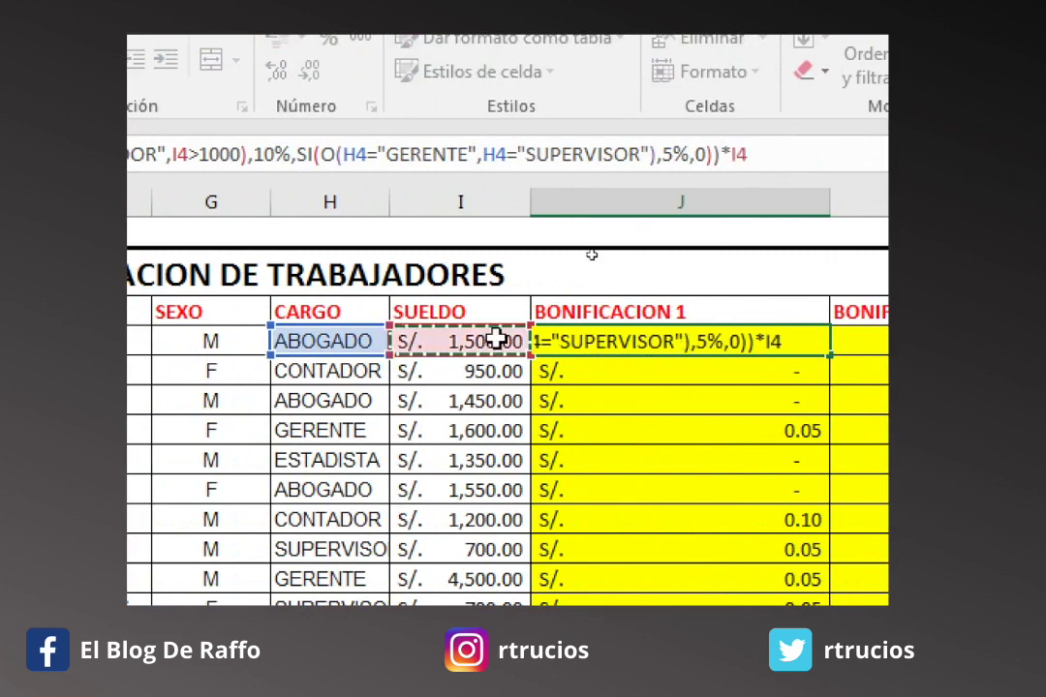
pyautogui.press('Return')
pyautogui.press('Up')
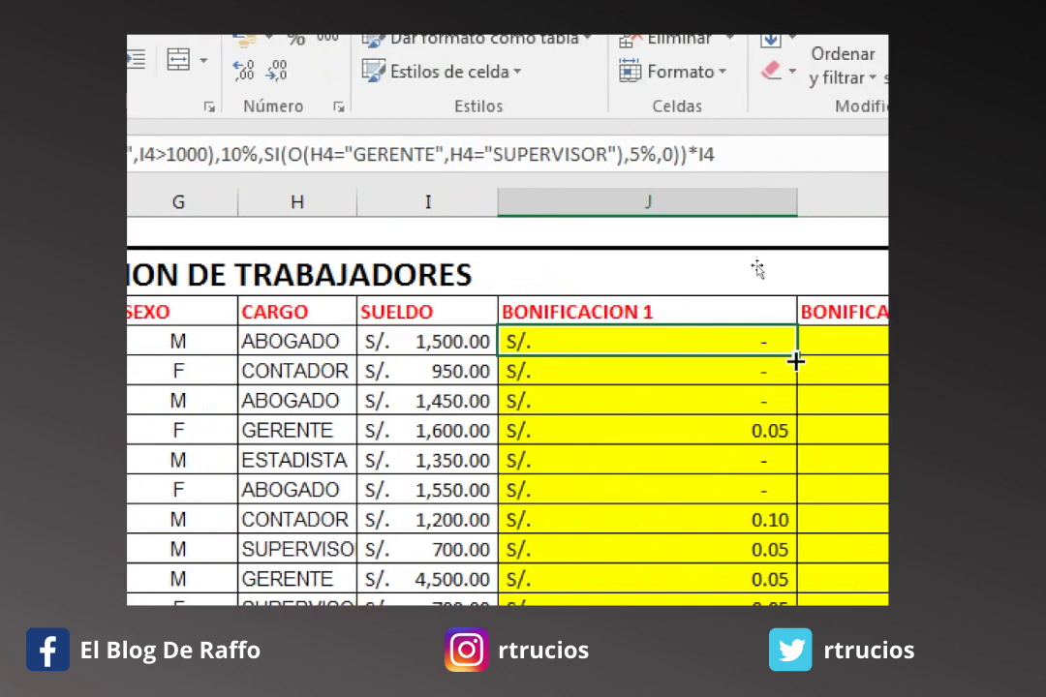
pyautogui.doubleClick(795, 359)
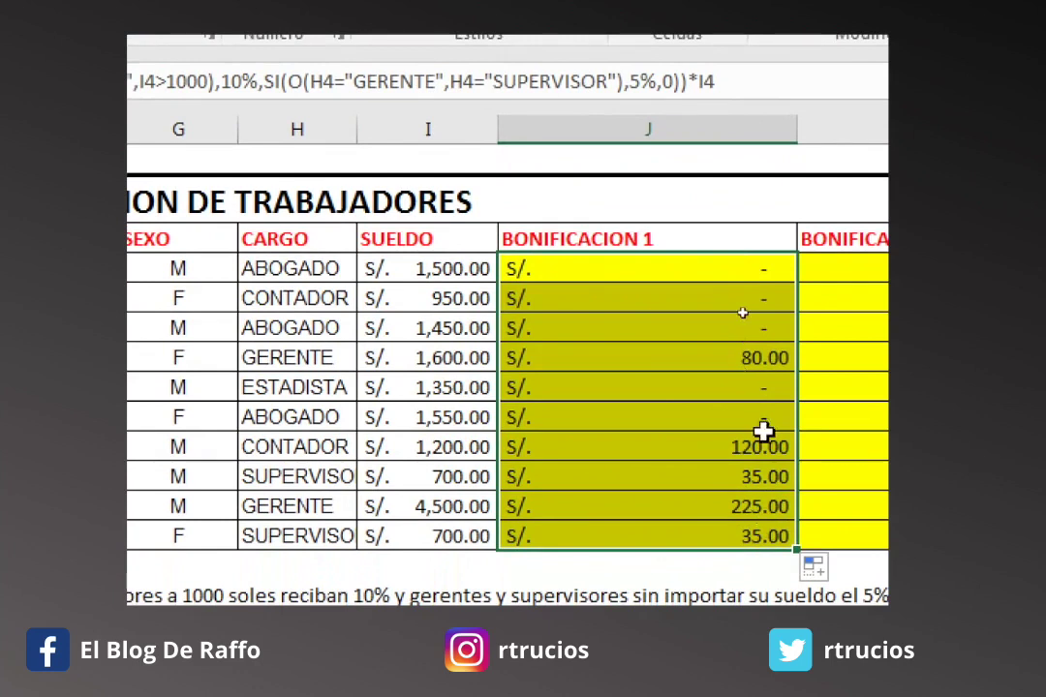
# - Review the bonus amounts in J4, J5, J7 and J10 against the GERENTE position in H7
pyautogui.click(756, 274)
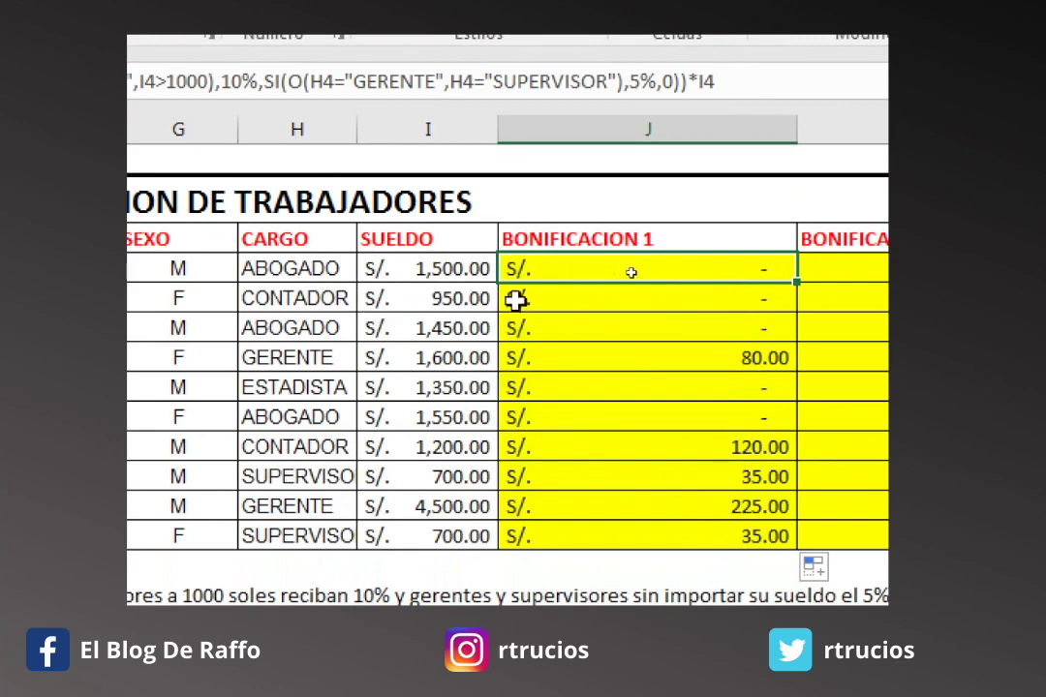
pyautogui.click(697, 300)
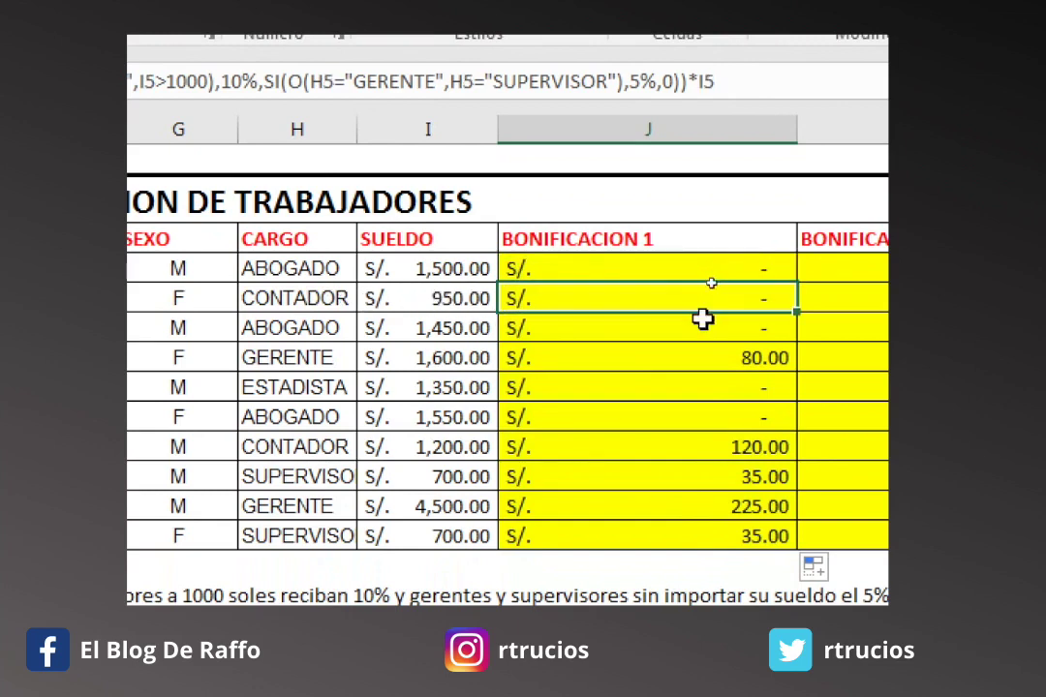
pyautogui.click(711, 357)
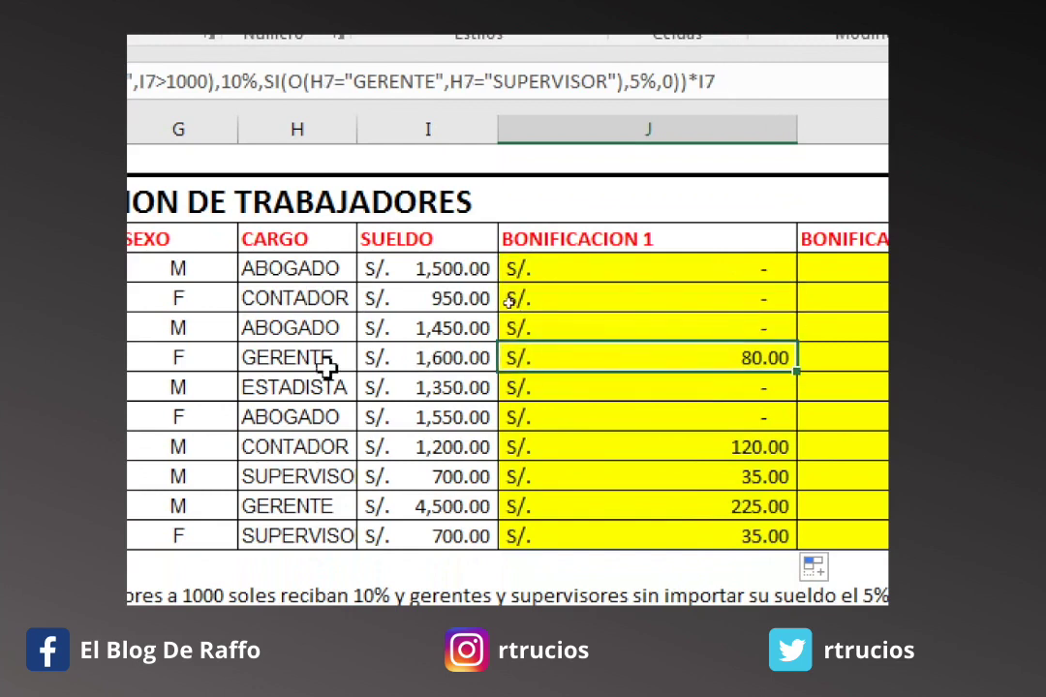
pyautogui.click(283, 358)
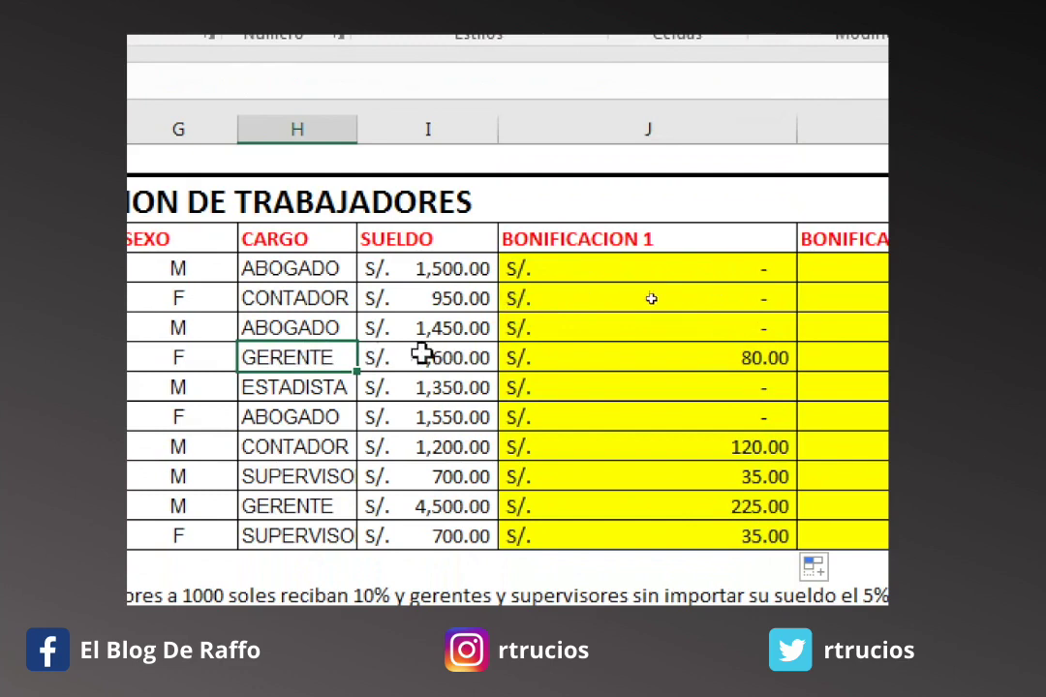
pyautogui.click(689, 446)
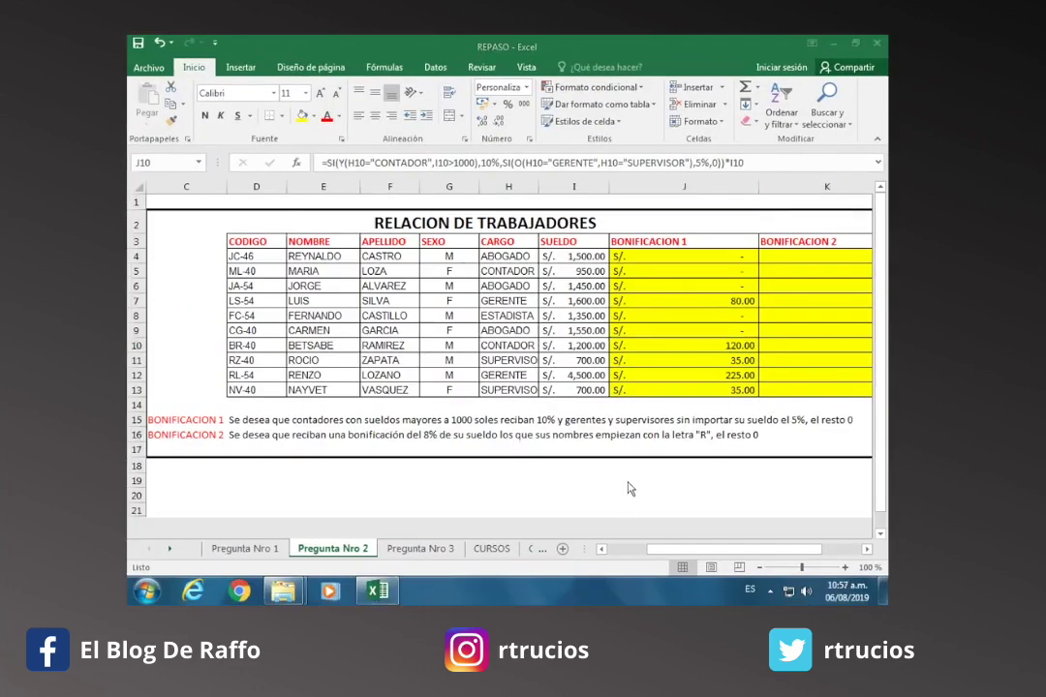
pyautogui.click(800, 330)
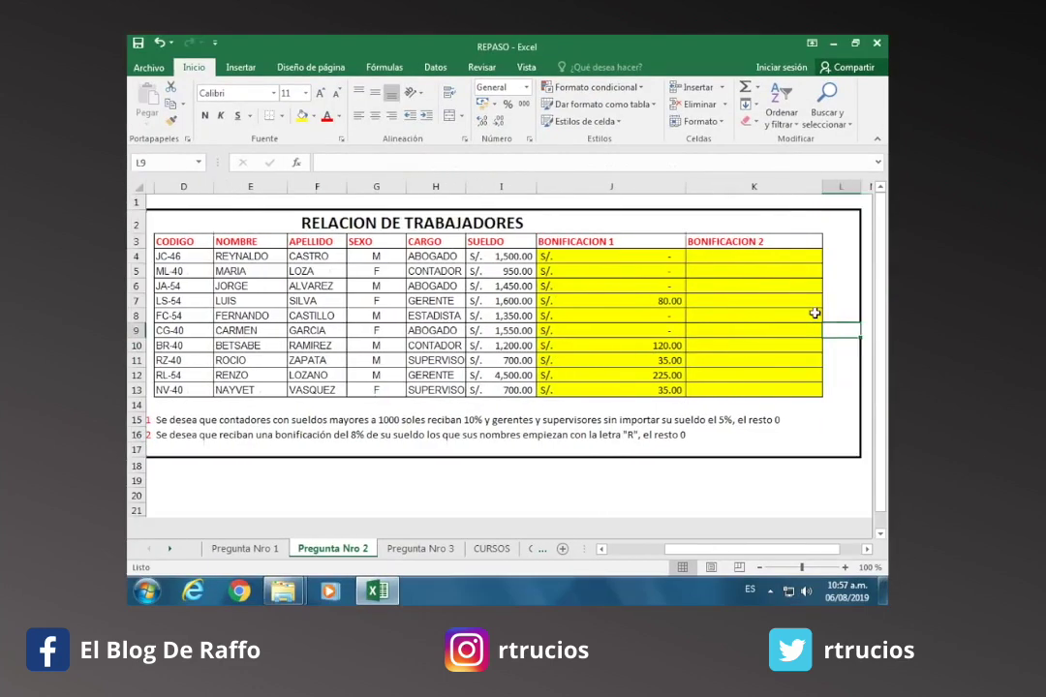
pyautogui.press('Left')
pyautogui.press('Left')
pyautogui.press('Left')
pyautogui.press('Left')
pyautogui.press('Left')
pyautogui.press('Left')
pyautogui.press('Left')
pyautogui.press('Left')
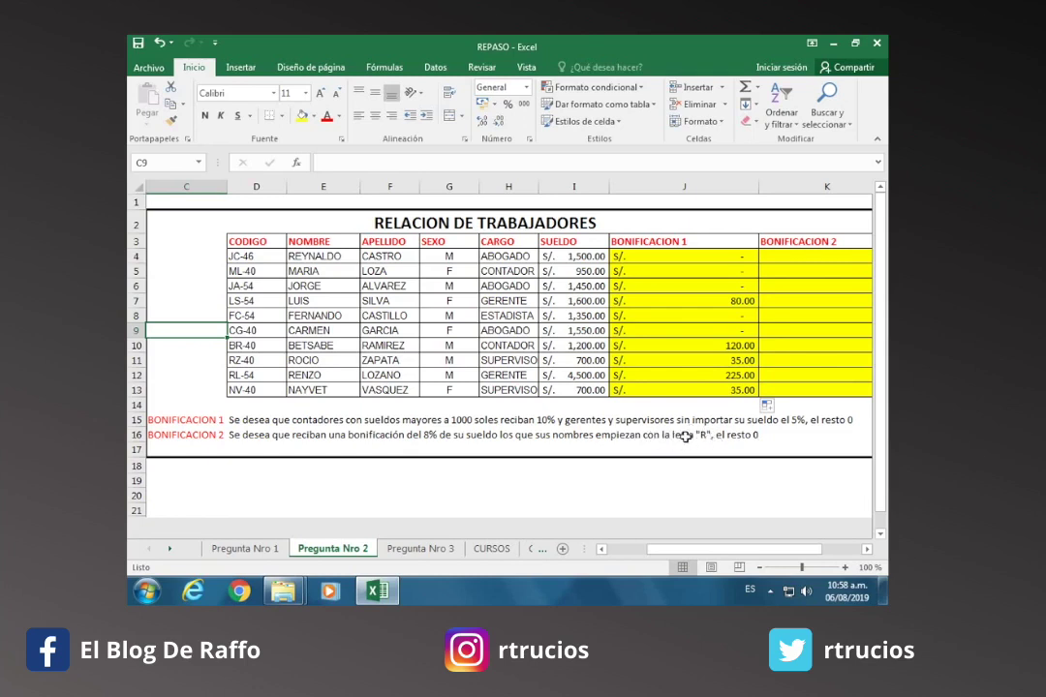
pyautogui.click(312, 254)
pyautogui.click(319, 359)
pyautogui.click(319, 378)
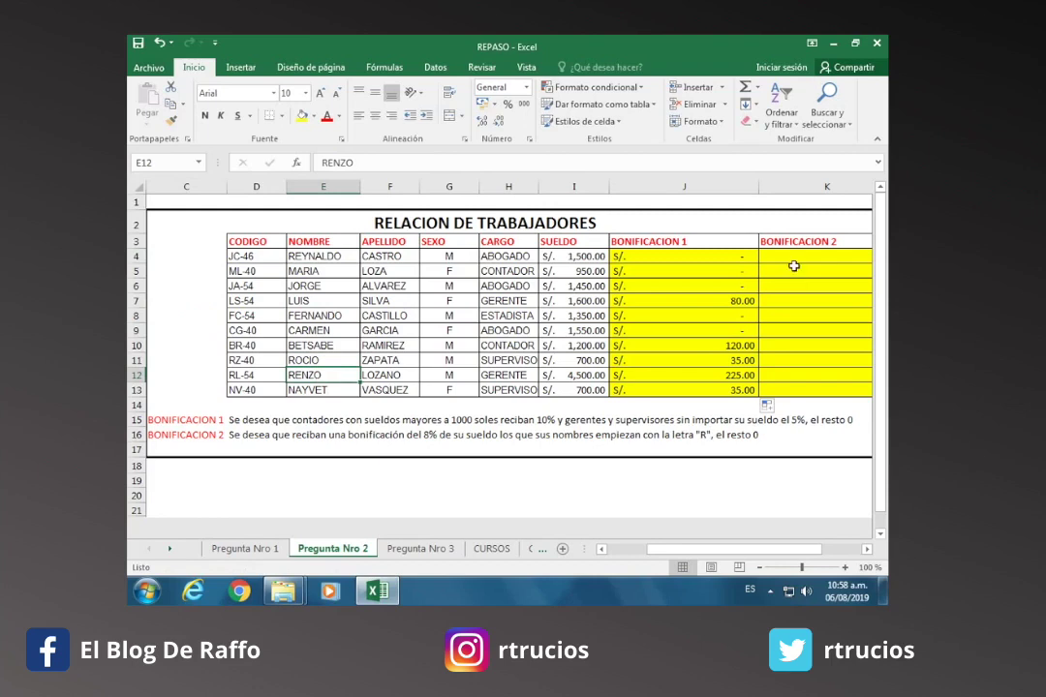
pyautogui.click(796, 330)
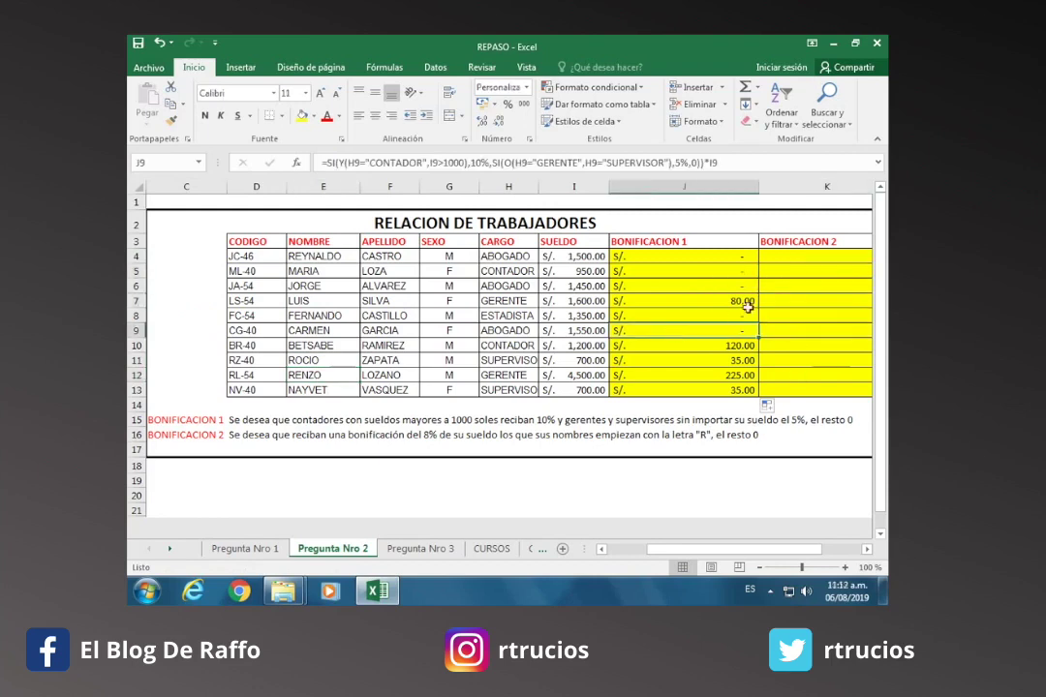
pyautogui.click(770, 298)
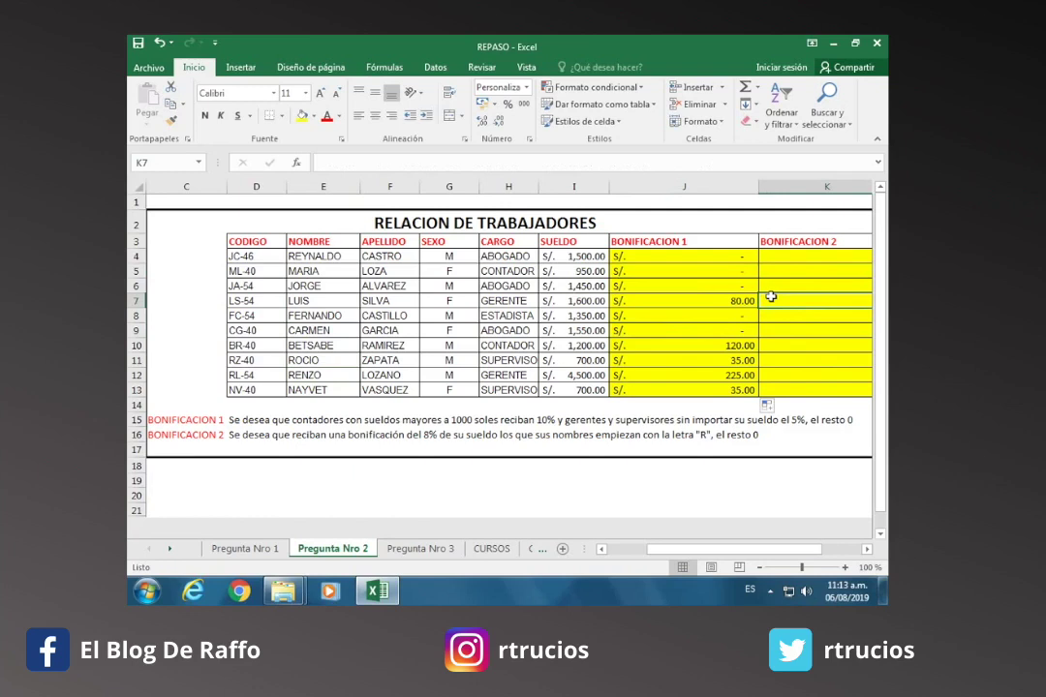
pyautogui.click(783, 285)
pyautogui.click(789, 262)
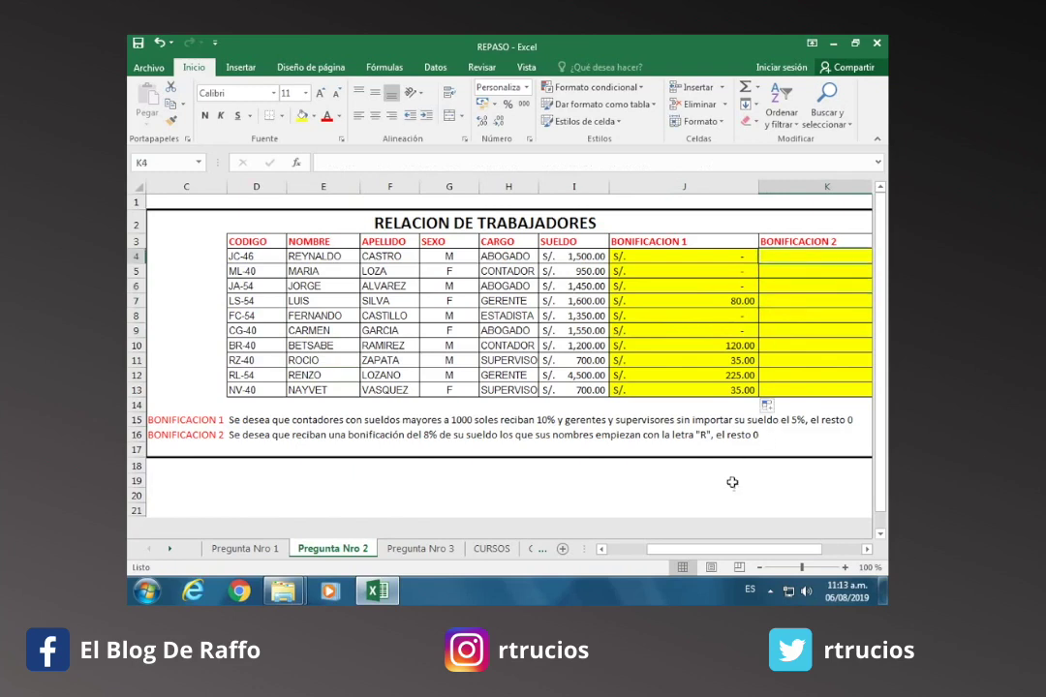
pyautogui.moveTo(683, 547); pyautogui.dragTo(704, 551)
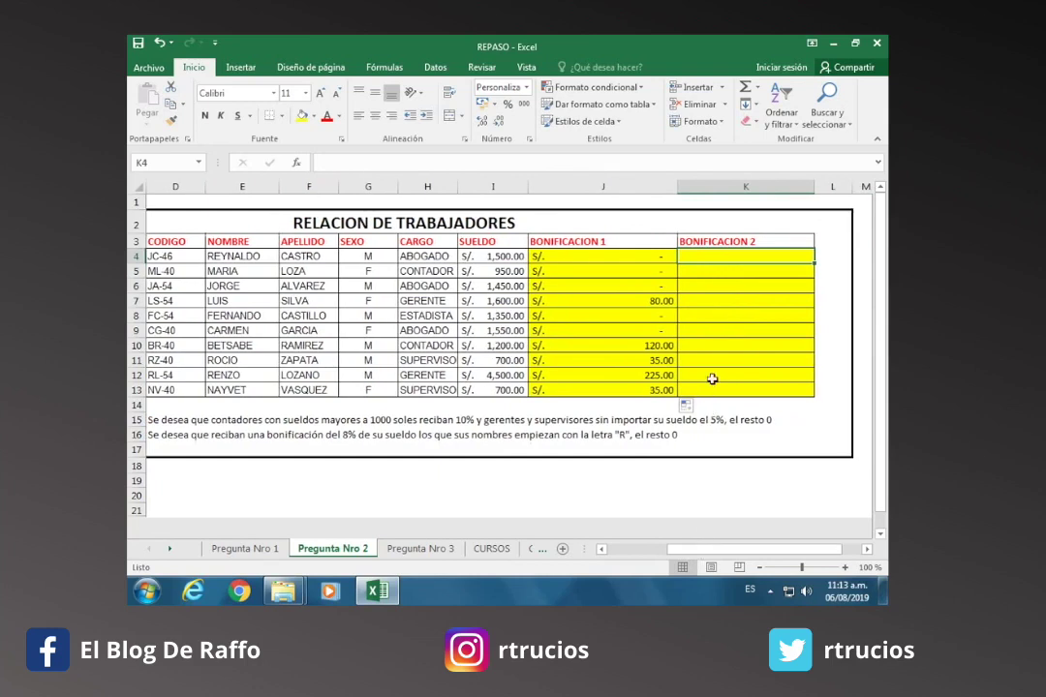
# - Enter =SI(CONTAR.SI(E4,"R*"),8%,0)*I4 in K4 and accept Excel's suggested correction
pyautogui.write('=')
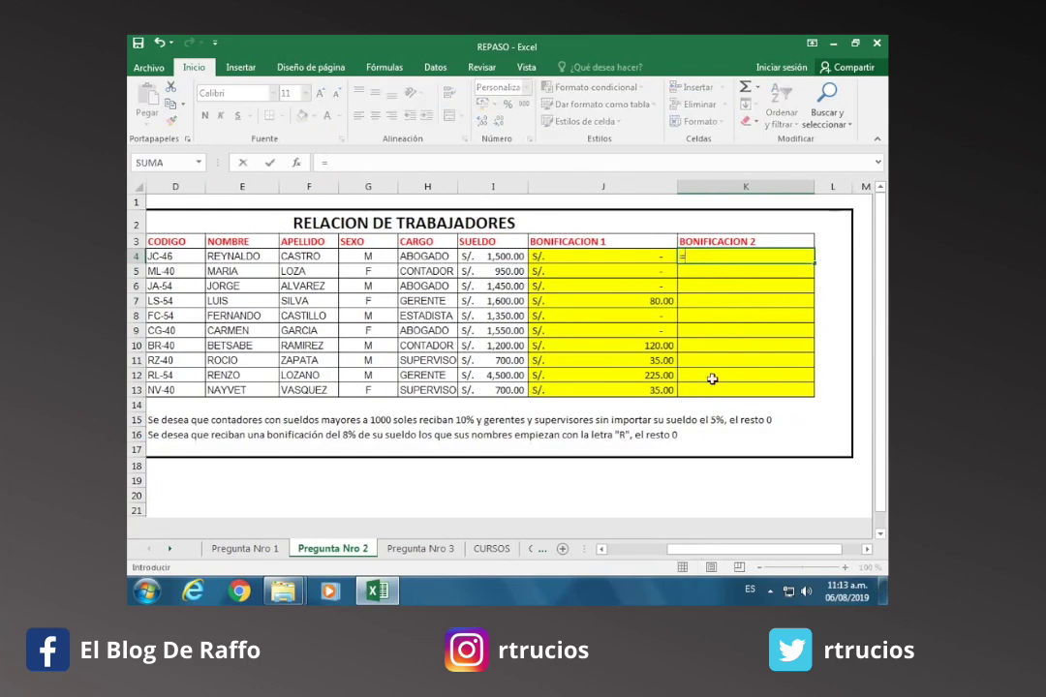
pyautogui.write('SI(')
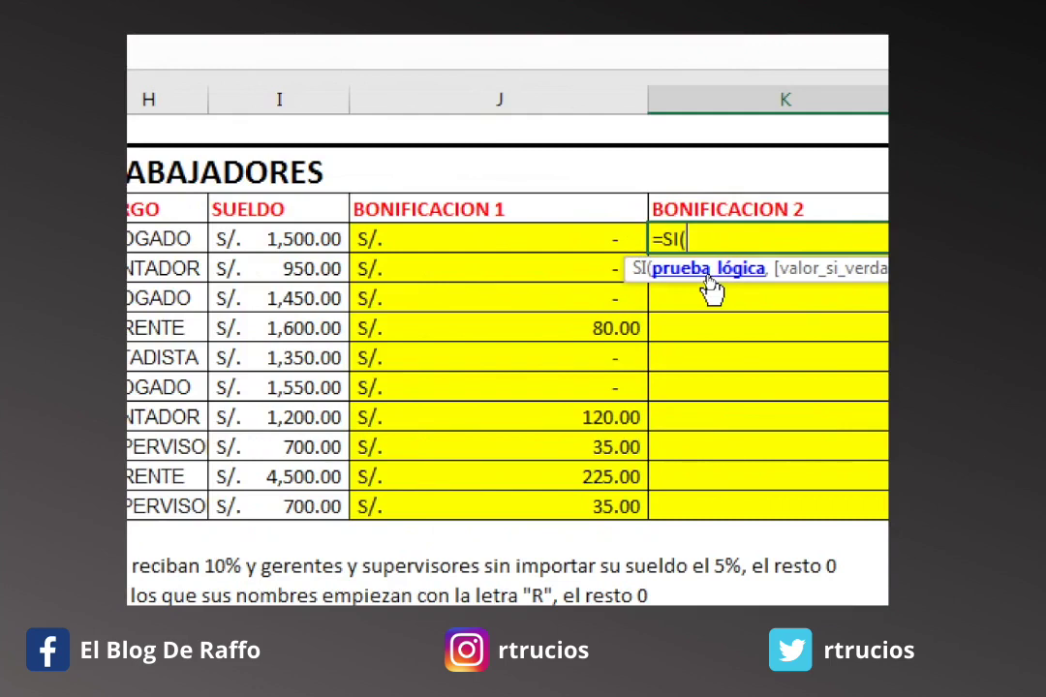
pyautogui.write('CON')
pyautogui.press('Down')
pyautogui.press('Down')
pyautogui.press('Down')
pyautogui.press('Down')
pyautogui.press('Tab')
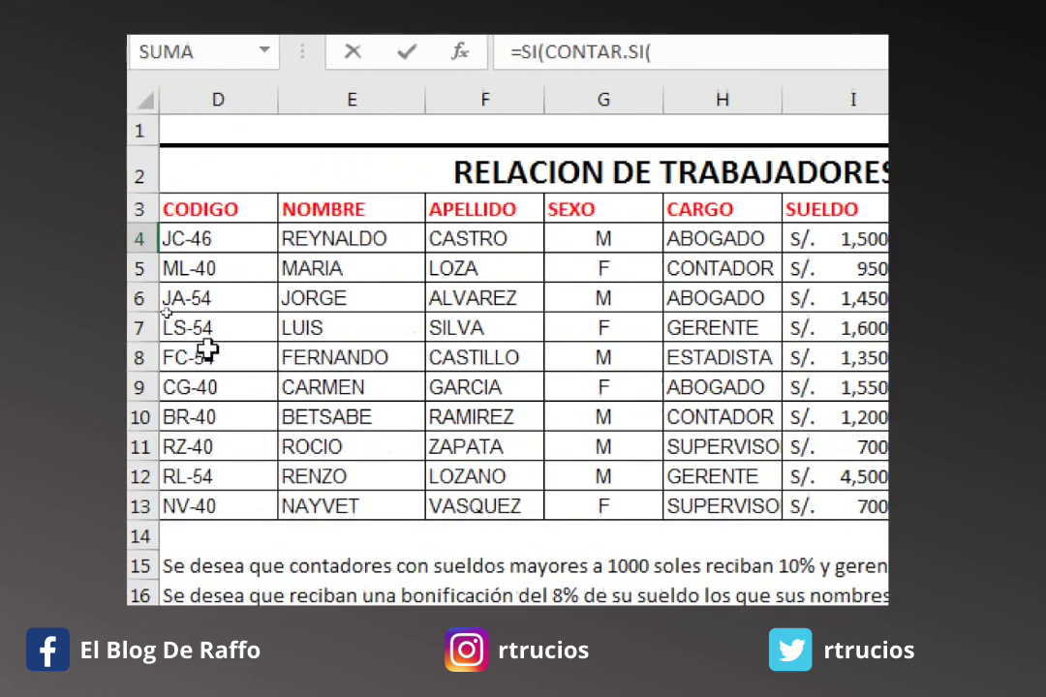
pyautogui.click(364, 241)
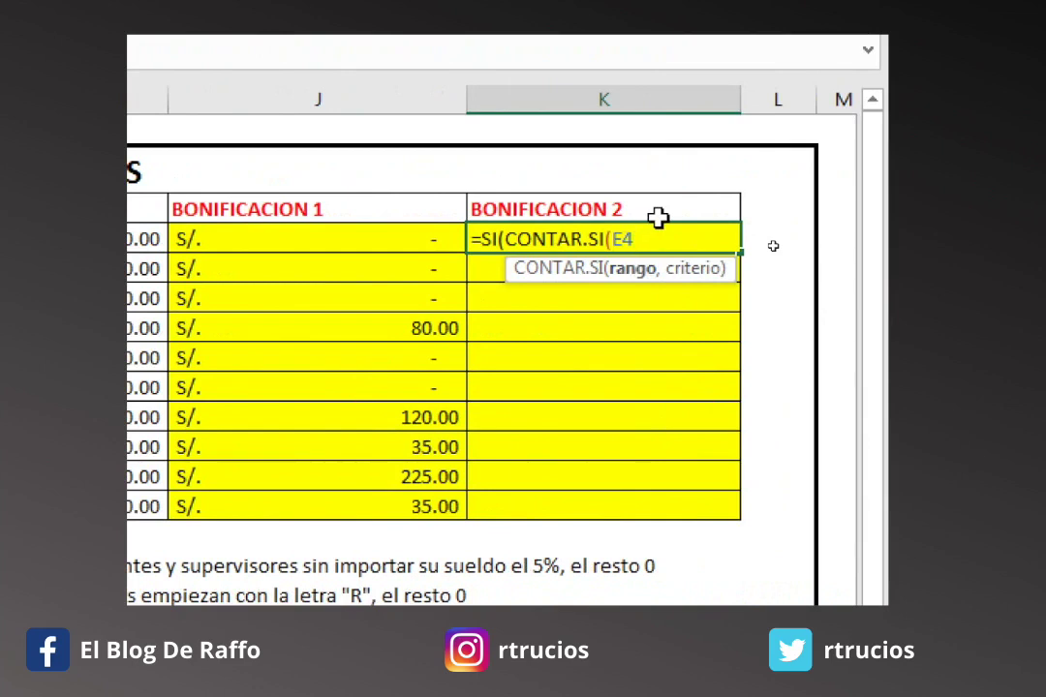
pyautogui.write(',')
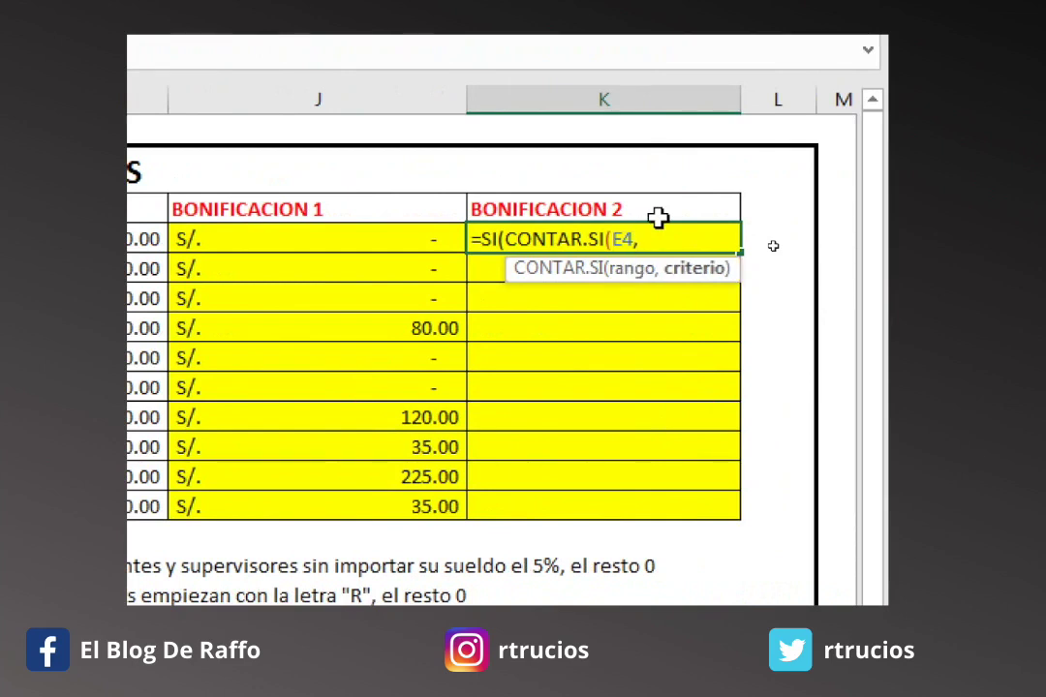
pyautogui.write('"')
pyautogui.write('R*')
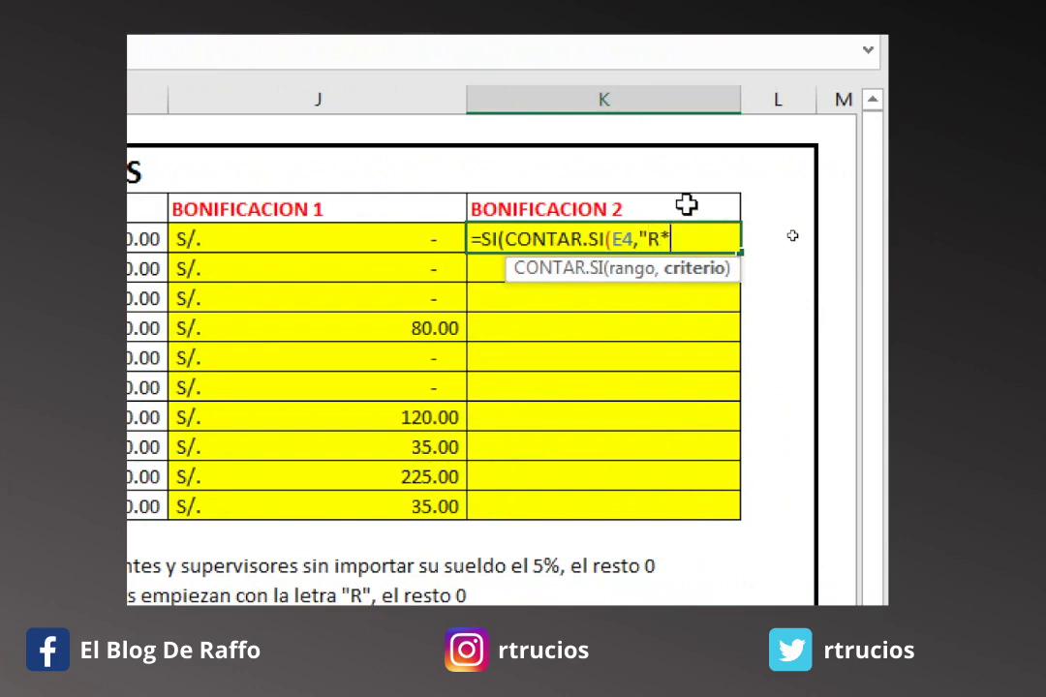
pyautogui.write('"')
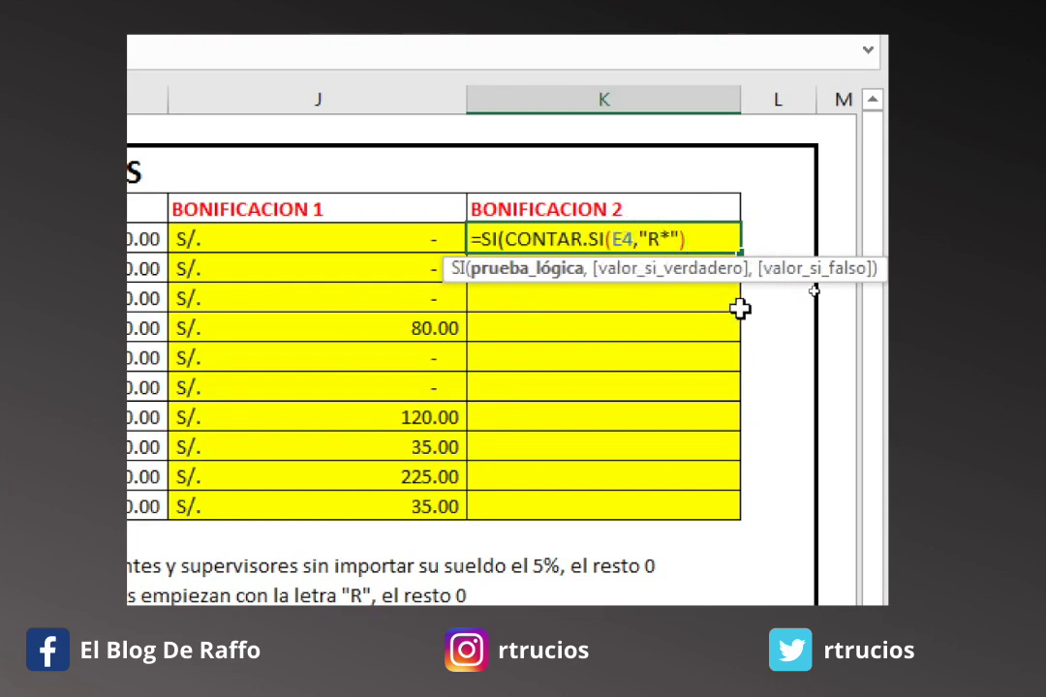
pyautogui.write(',8')
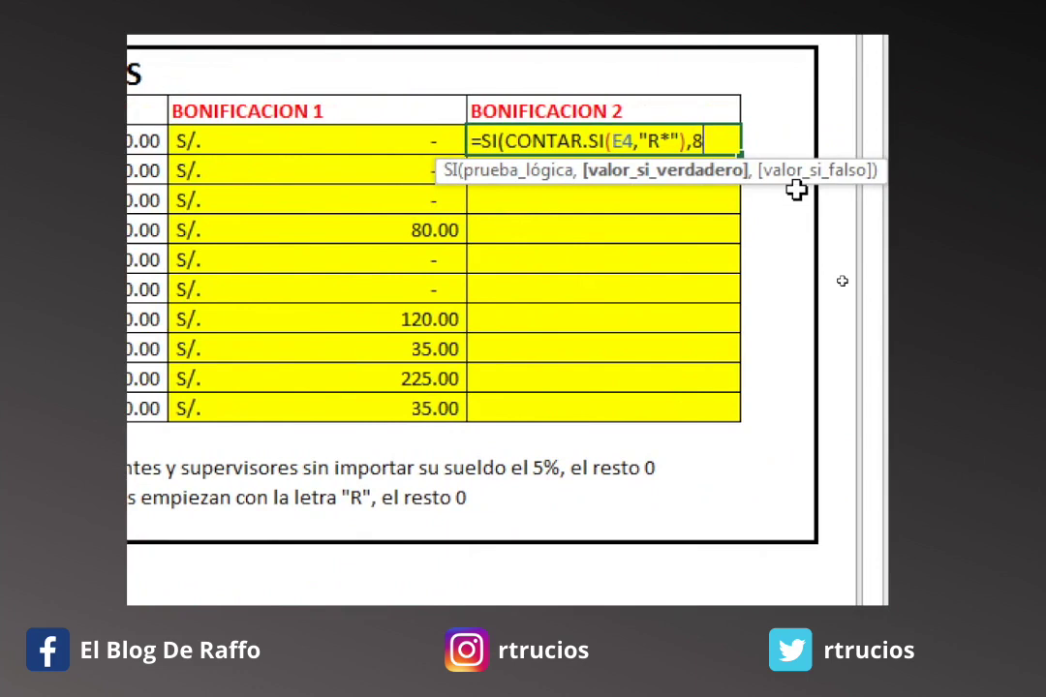
pyautogui.write('%')
pyautogui.write(',0')
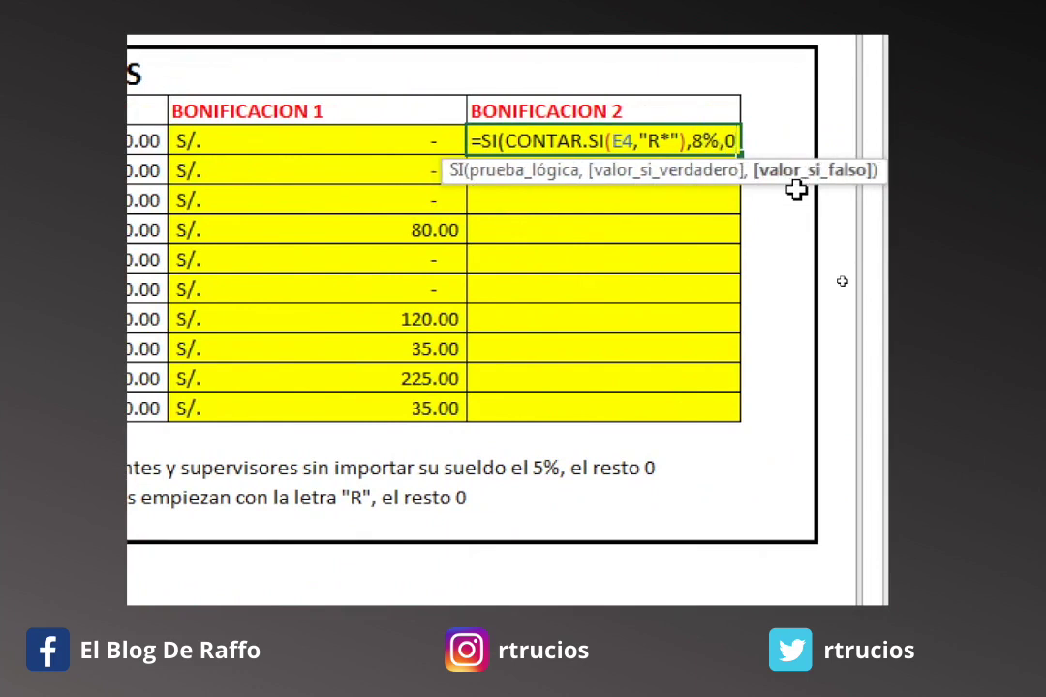
pyautogui.write(')*')
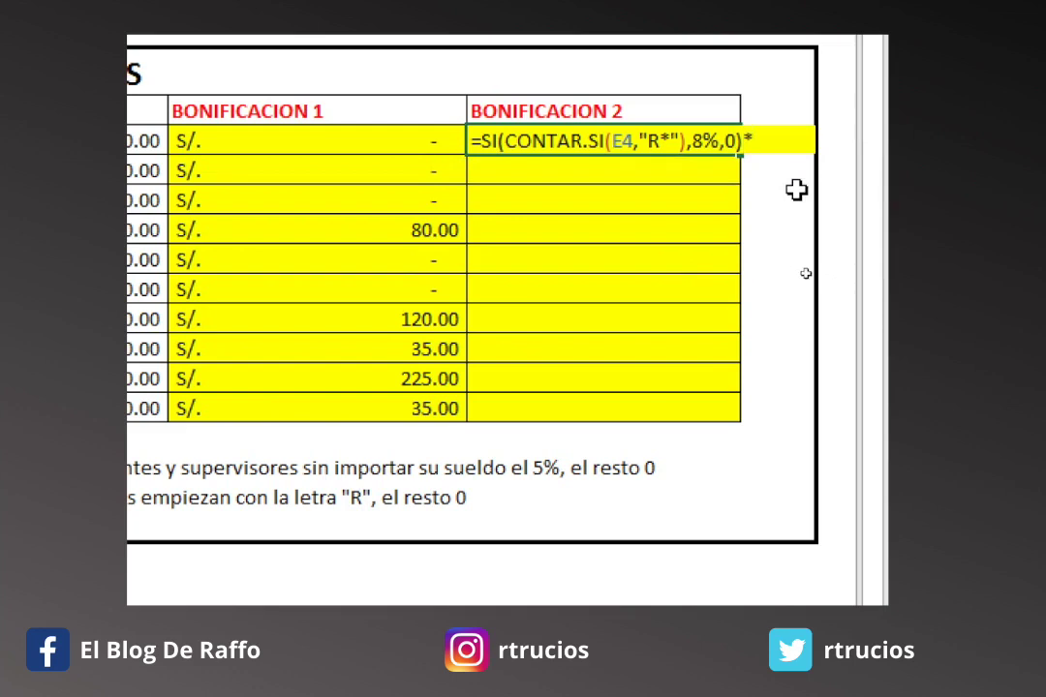
pyautogui.click(225, 140)
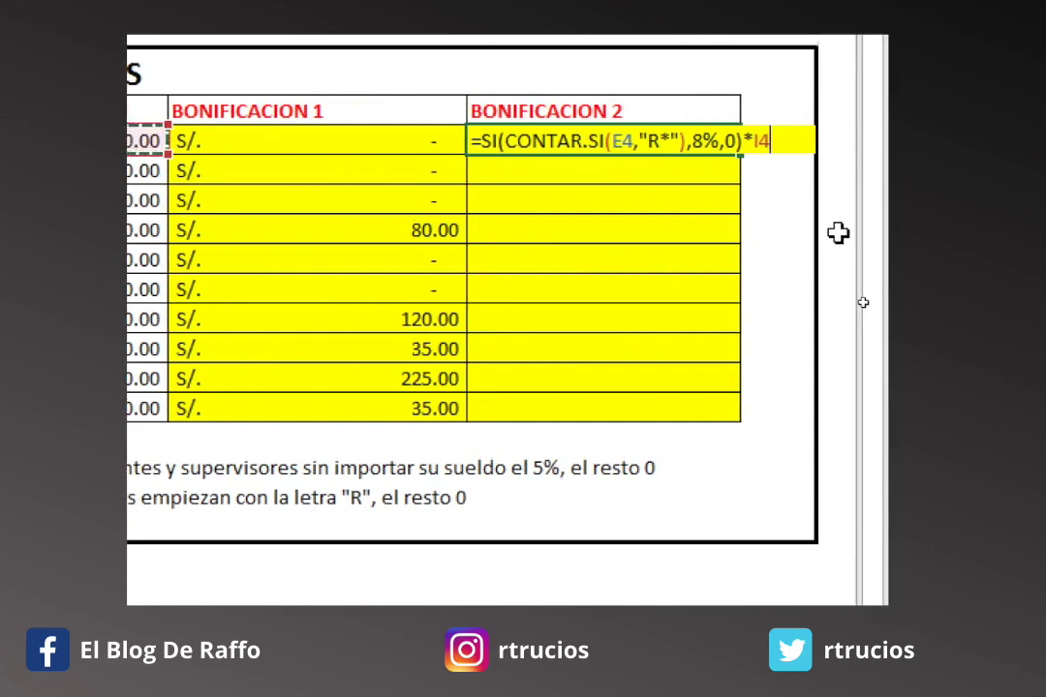
pyautogui.write(')')
pyautogui.press('Return')
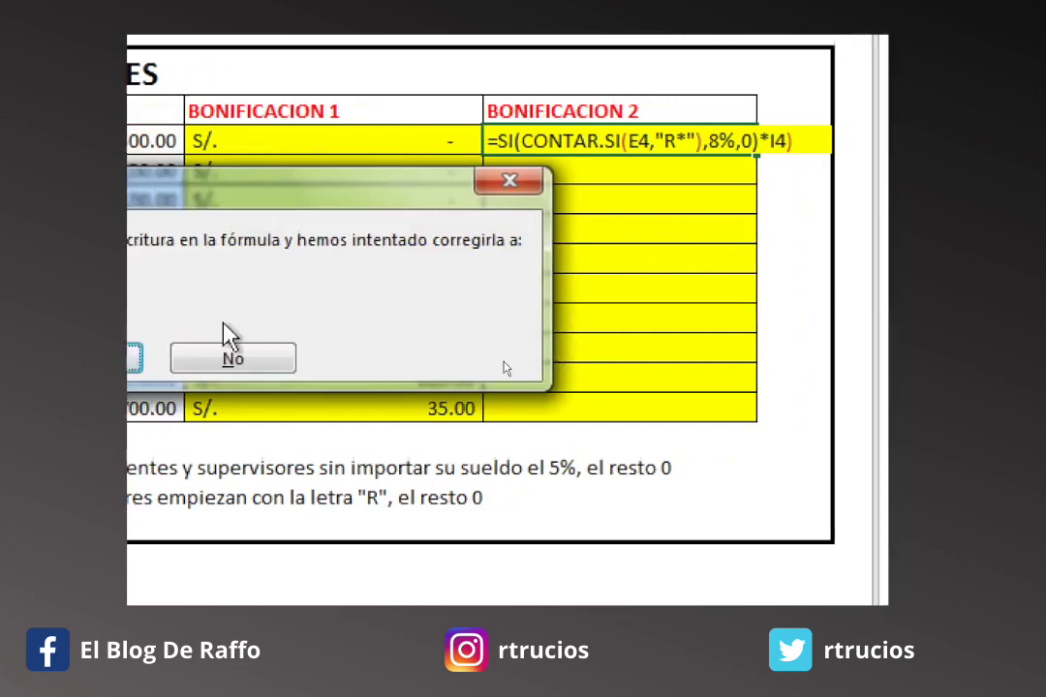
pyautogui.click(68, 368)
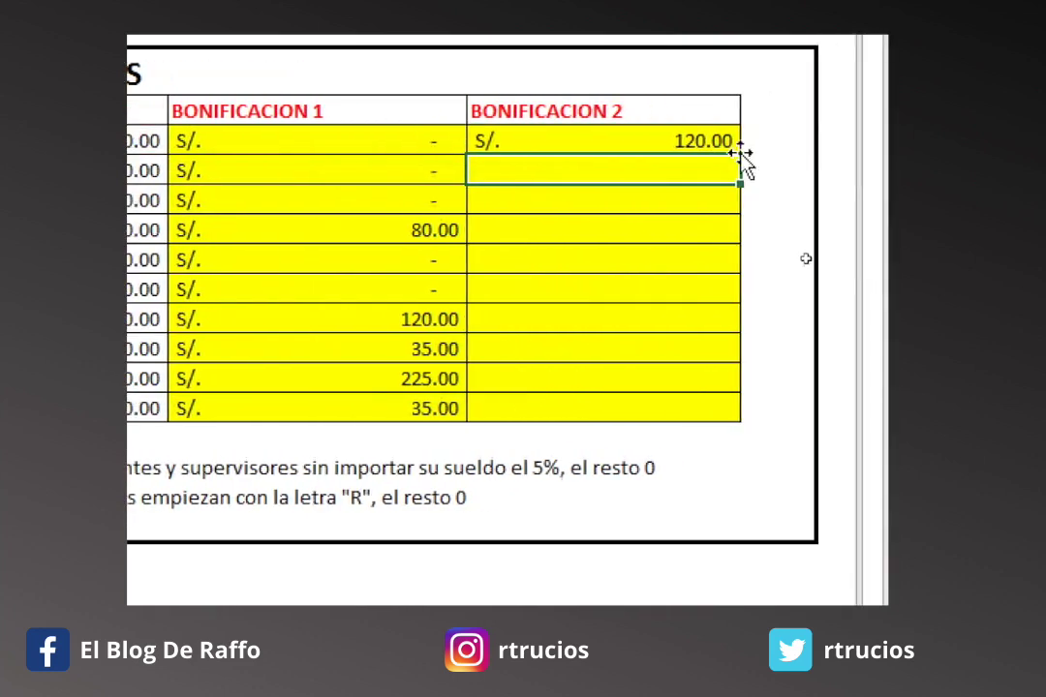
# - Copy the K4 bonus formula down the column and review the first cell's formula
pyautogui.click(719, 145)
pyautogui.doubleClick(742, 155)
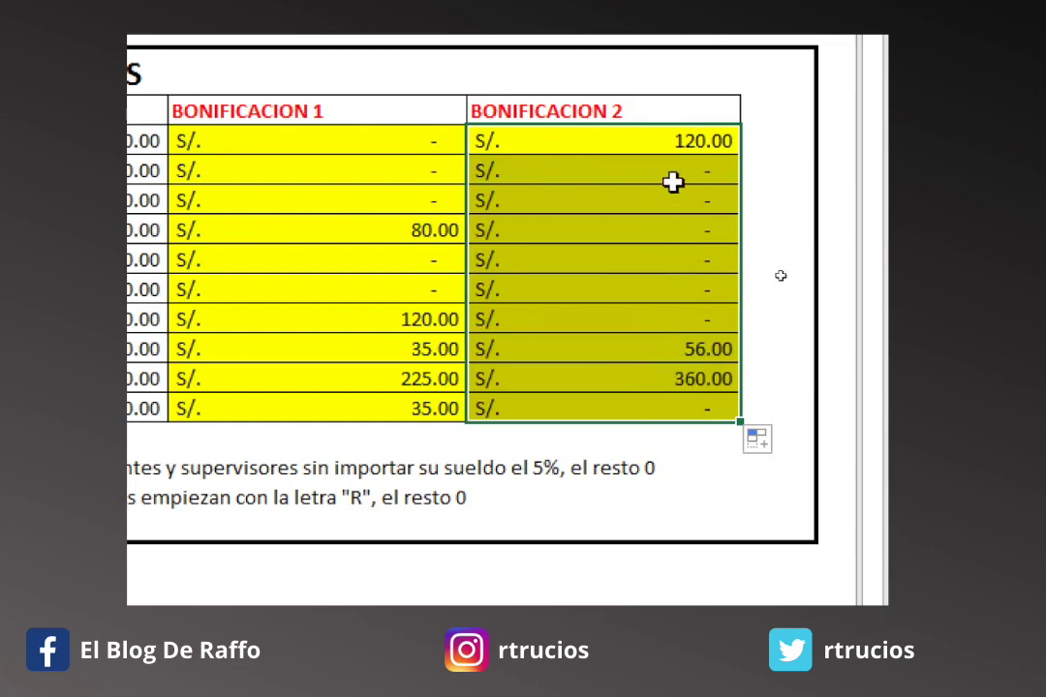
pyautogui.click(668, 141)
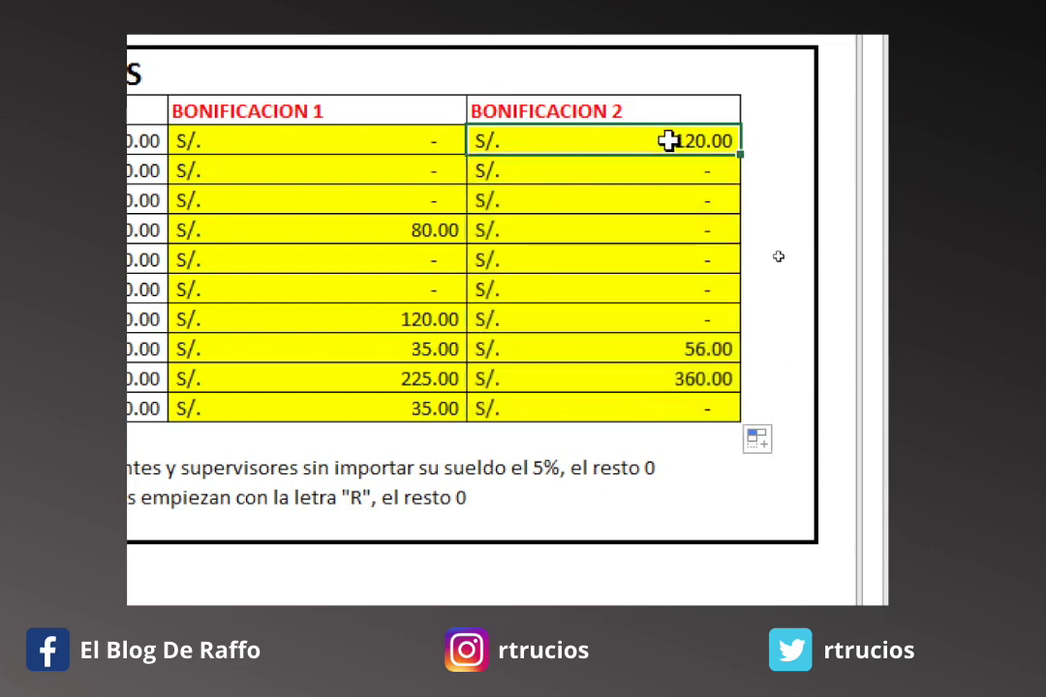
pyautogui.doubleClick(668, 140)
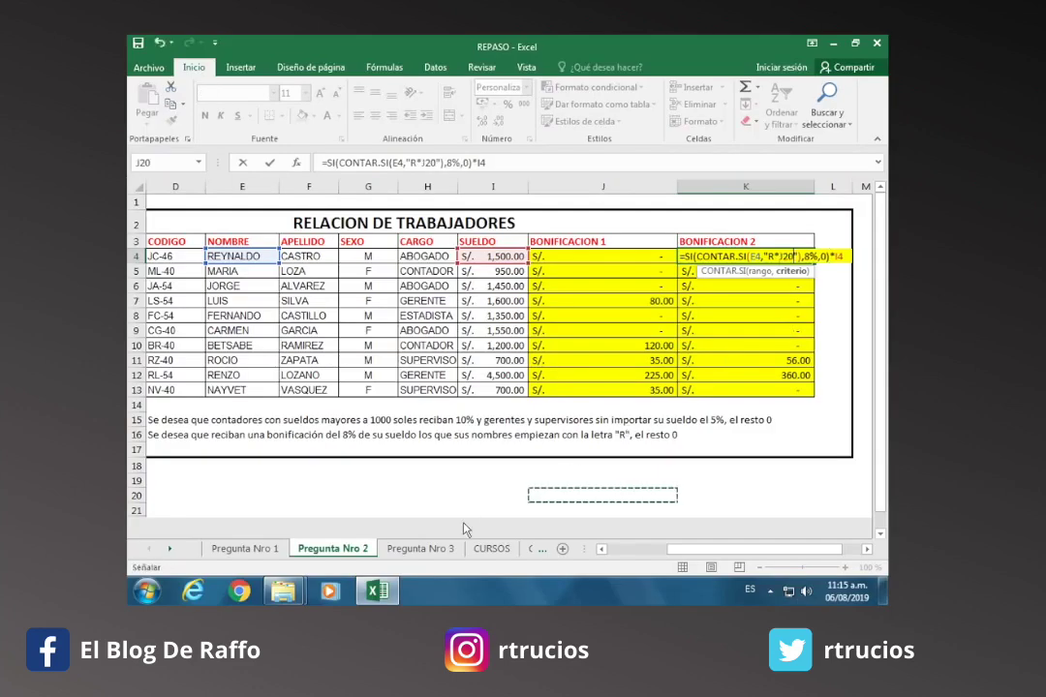
pyautogui.hotkey('ctrl', 'Return')
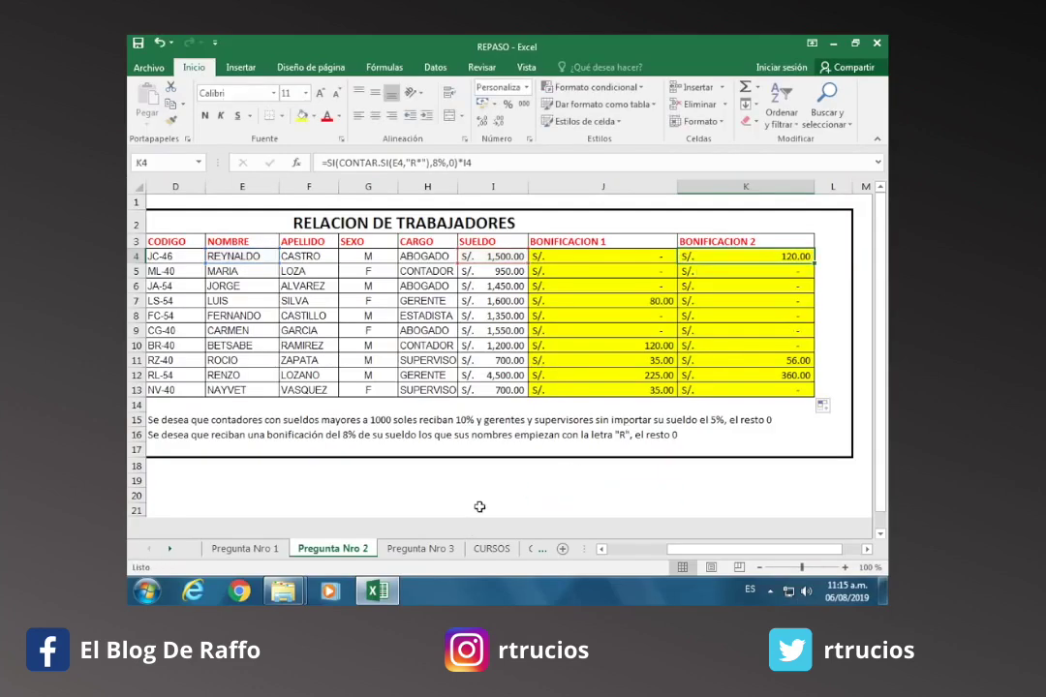
pyautogui.click(422, 550)
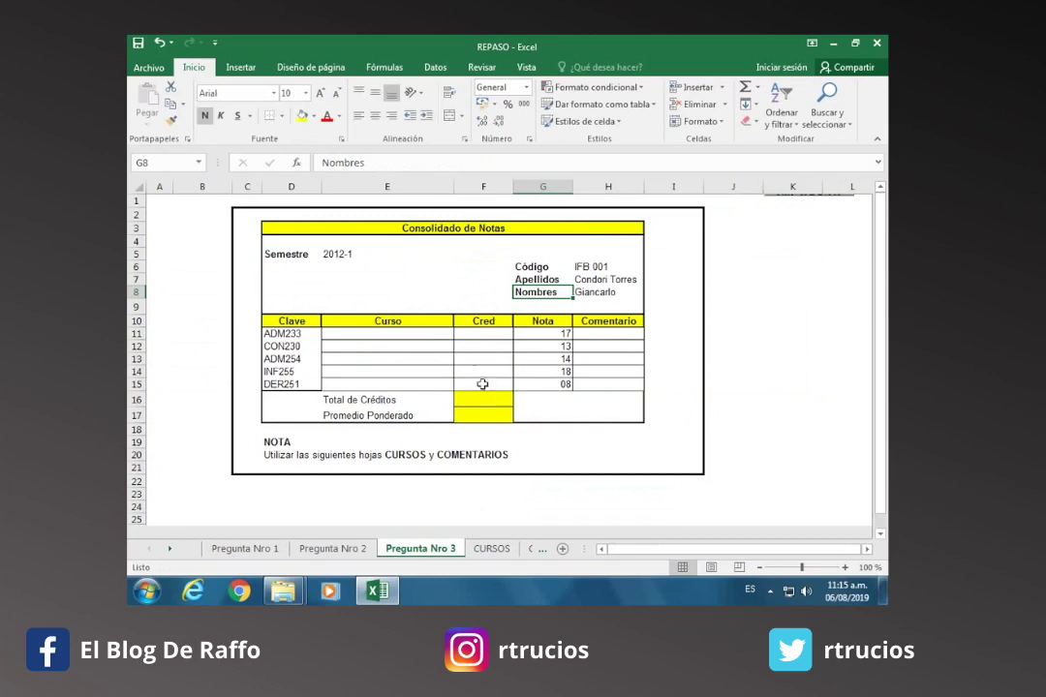
# - Compare the blank Curso cells with the CURSOS sheet's Clave, Curso and Cred. columns
pyautogui.click(425, 354)
pyautogui.click(395, 333)
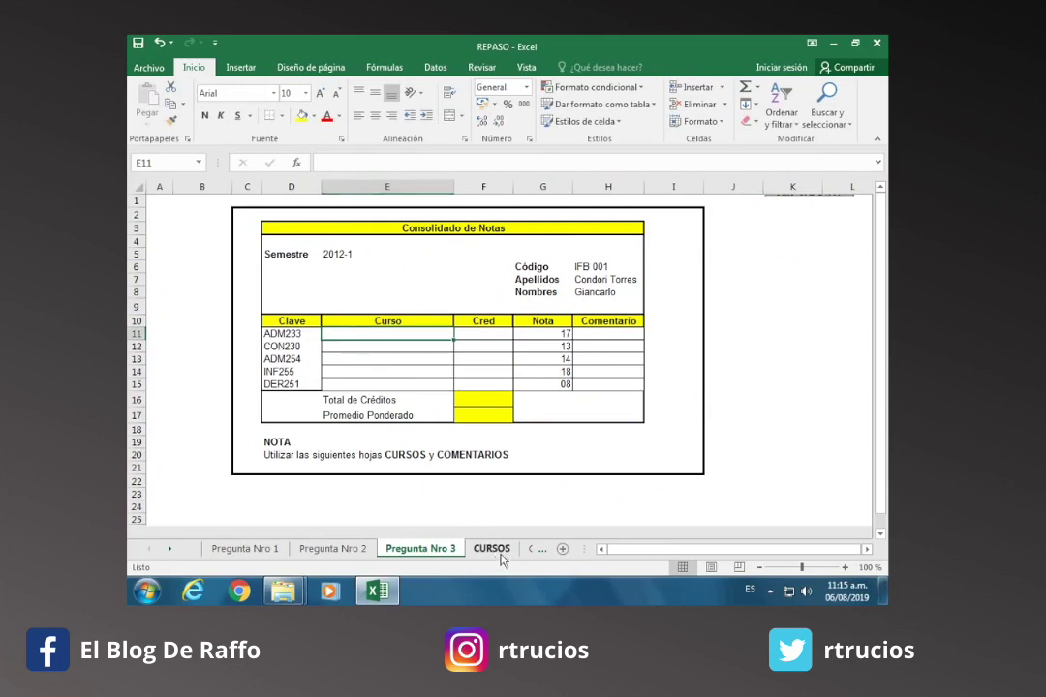
pyautogui.click(491, 548)
pyautogui.moveTo(290, 213); pyautogui.dragTo(280, 491)
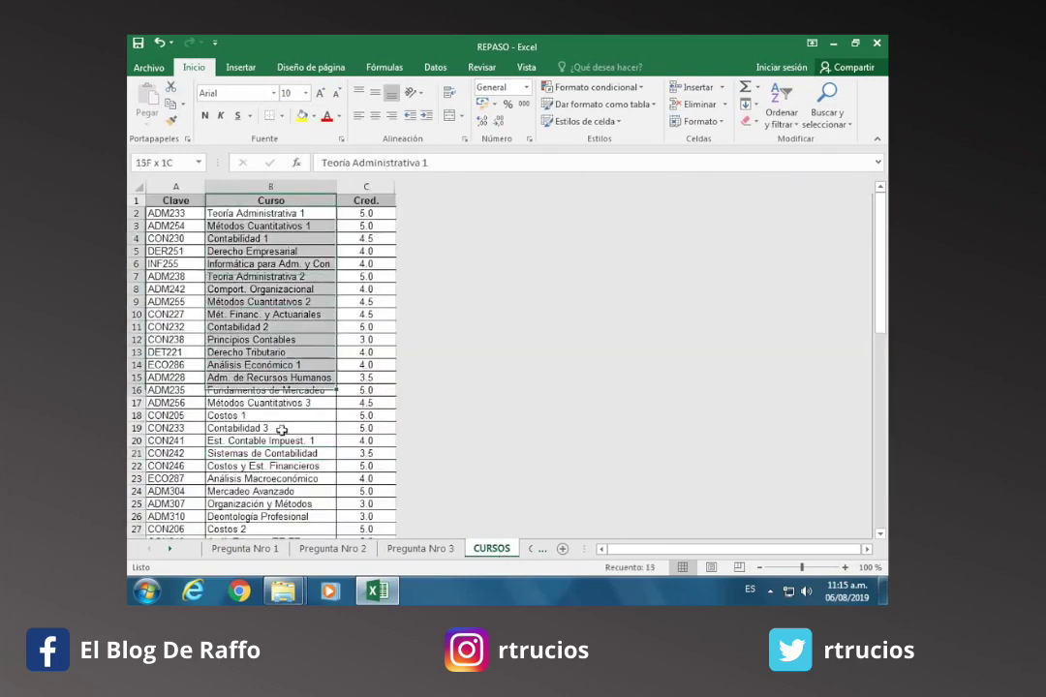
pyautogui.moveTo(169, 212); pyautogui.dragTo(174, 427)
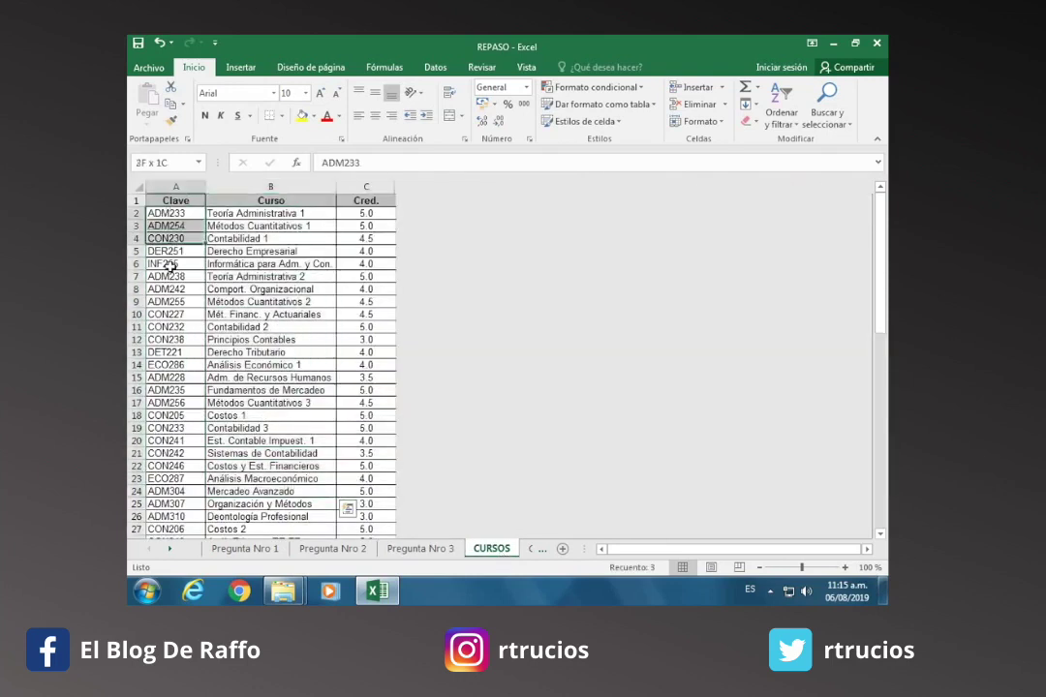
pyautogui.moveTo(364, 213); pyautogui.dragTo(369, 438)
pyautogui.click(418, 549)
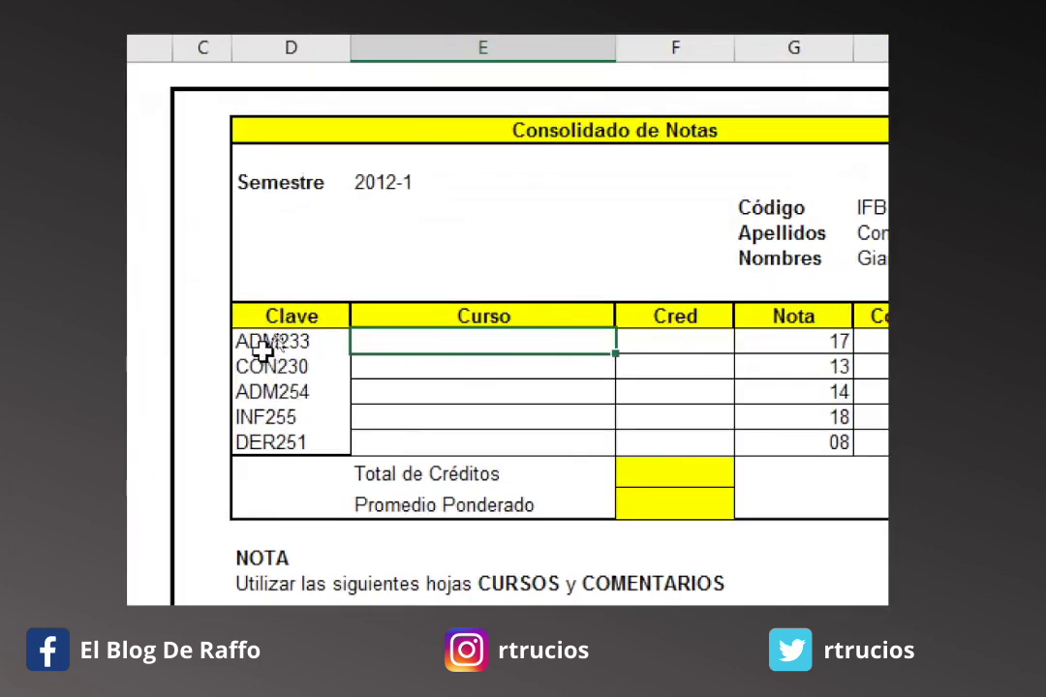
pyautogui.click(278, 336)
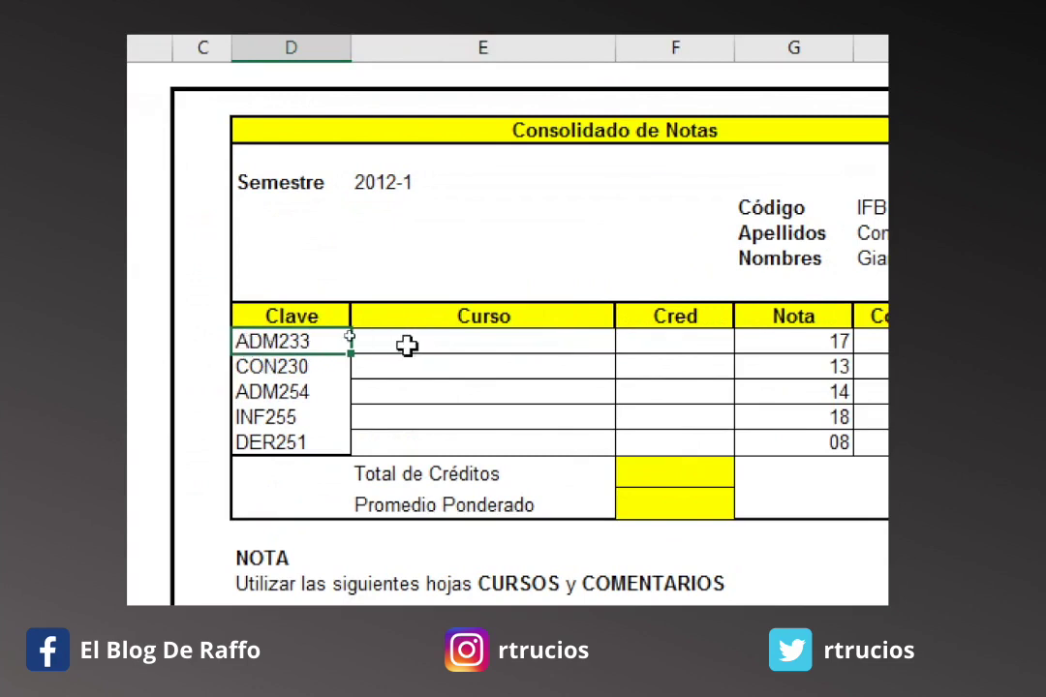
pyautogui.click(484, 348)
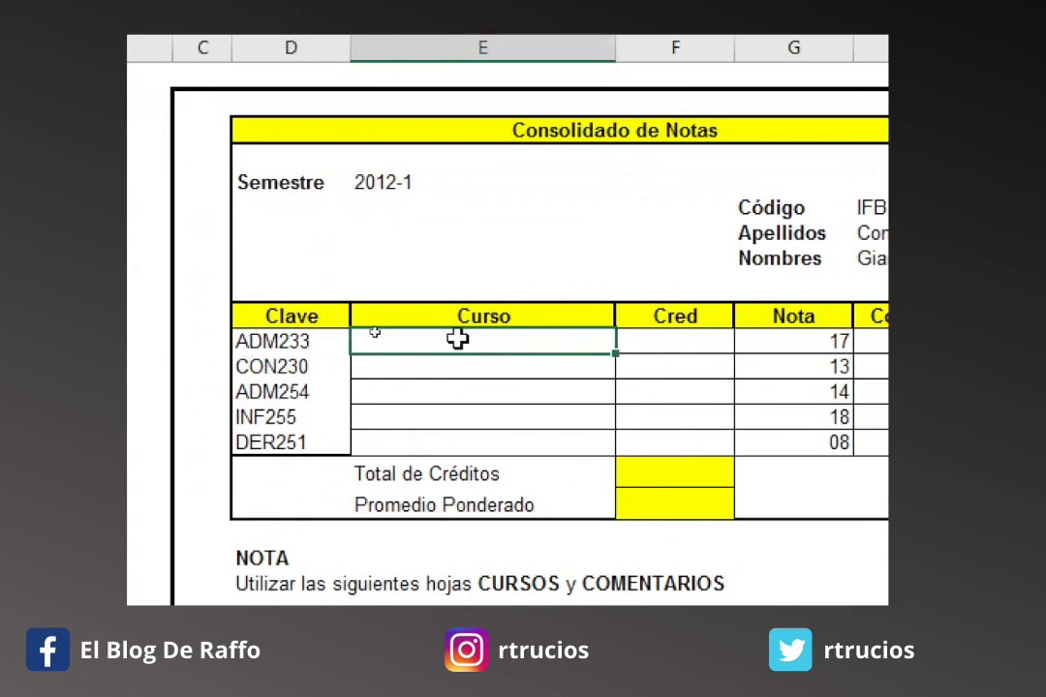
pyautogui.click(683, 340)
pyautogui.click(540, 349)
pyautogui.click(661, 341)
pyautogui.click(598, 337)
pyautogui.click(629, 342)
pyautogui.click(581, 341)
pyautogui.click(639, 341)
pyautogui.click(562, 341)
pyautogui.click(549, 364)
pyautogui.click(559, 348)
pyautogui.write('=')
pyautogui.write('BUSCA')
pyautogui.press('Down')
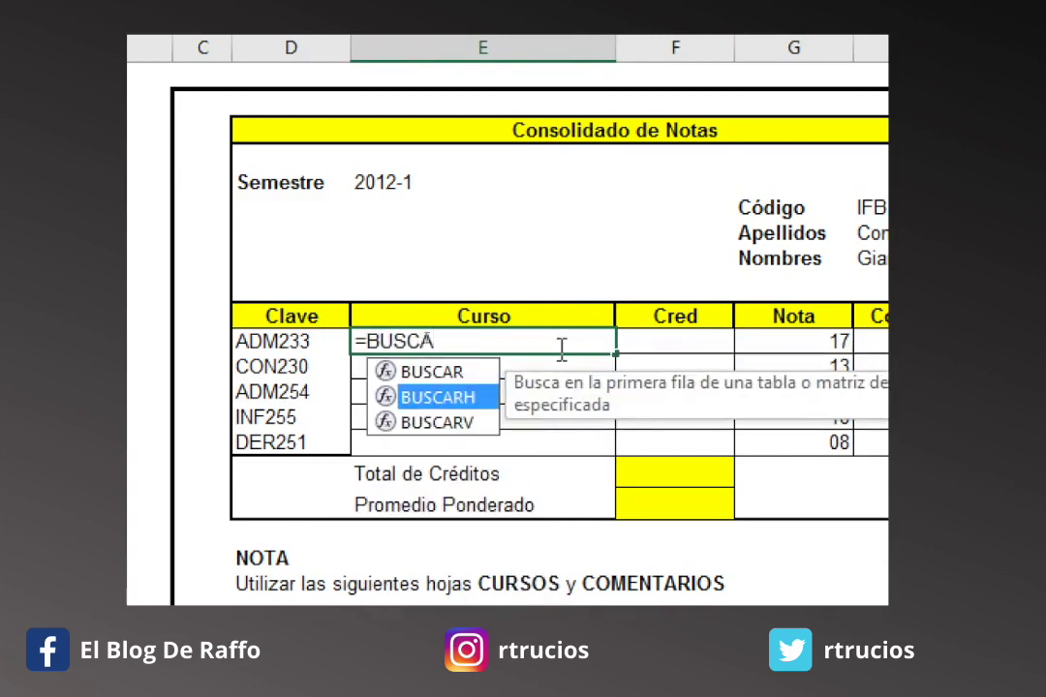
pyautogui.press('Down')
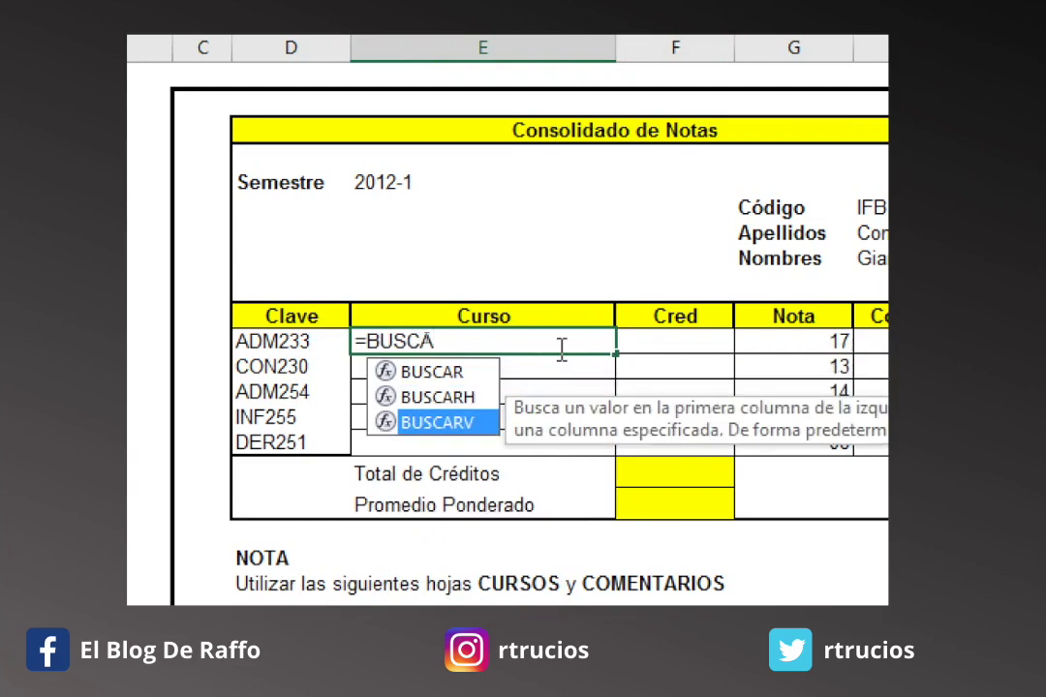
pyautogui.press('Escape')
pyautogui.press('Escape')
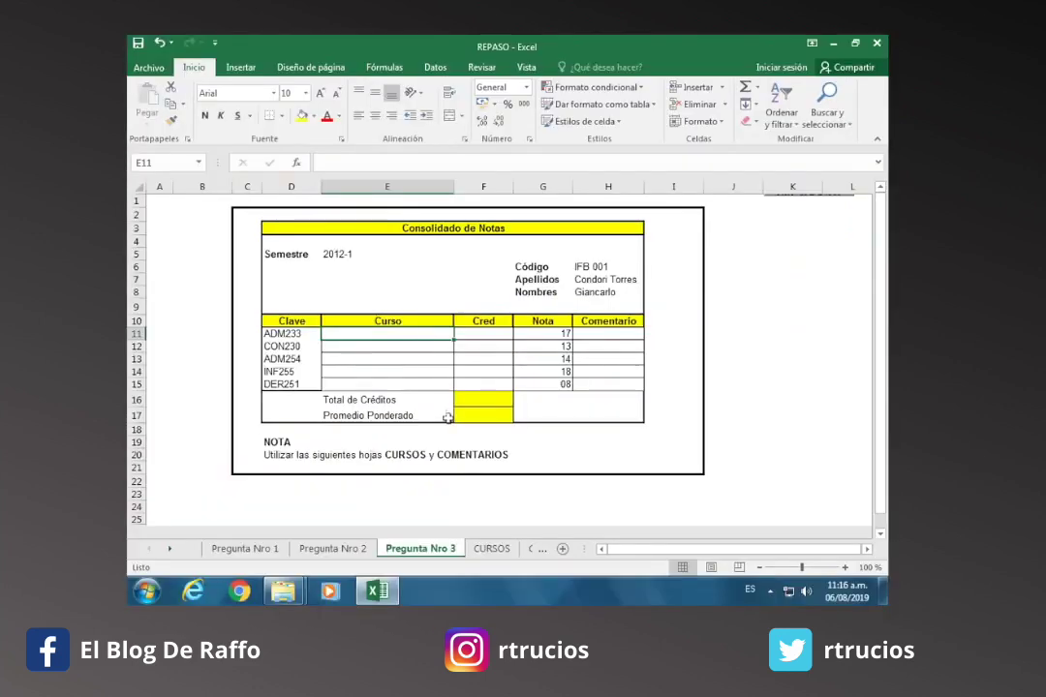
pyautogui.click(489, 548)
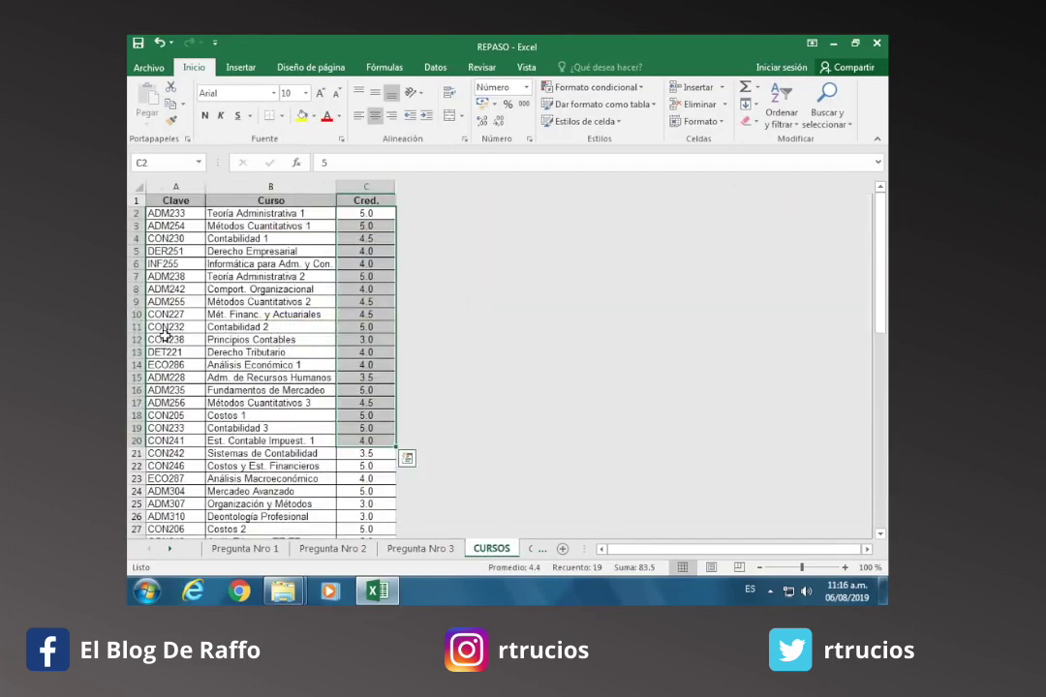
pyautogui.click(274, 327)
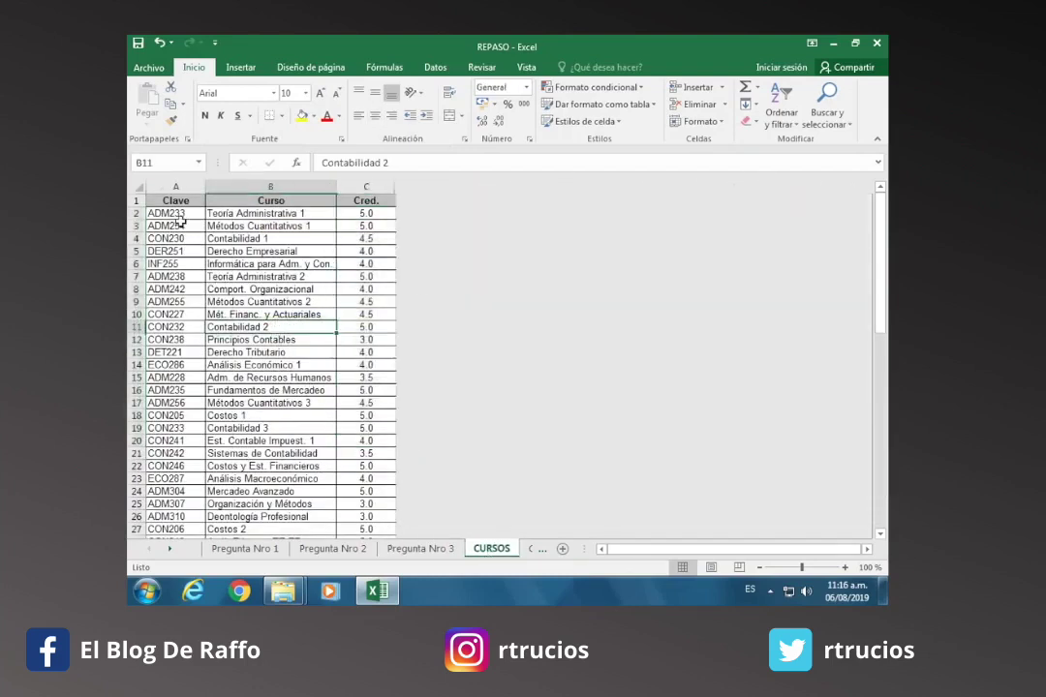
pyautogui.moveTo(176, 213)
pyautogui.mouseDown()
pyautogui.moveTo(165, 399)
pyautogui.moveTo(176, 466)
pyautogui.mouseUp()
pyautogui.moveTo(270, 214); pyautogui.dragTo(270, 478)
pyautogui.moveTo(366, 260); pyautogui.dragTo(369, 483)
pyautogui.moveTo(264, 238); pyautogui.dragTo(287, 473)
pyautogui.moveTo(167, 276); pyautogui.dragTo(170, 378)
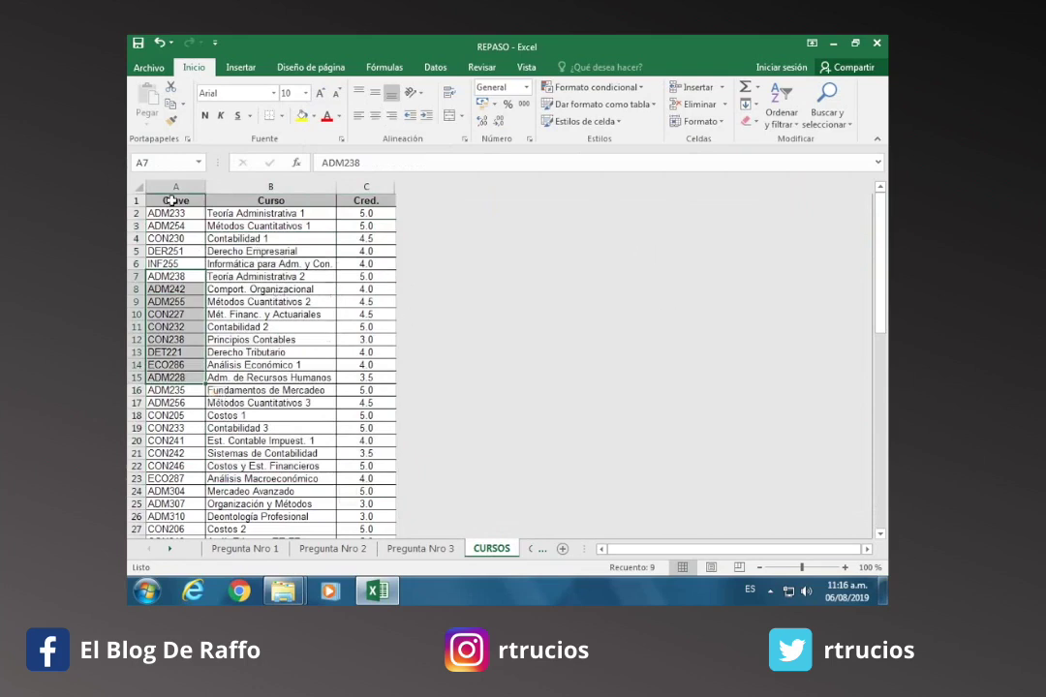
pyautogui.click(176, 202)
pyautogui.click(268, 202)
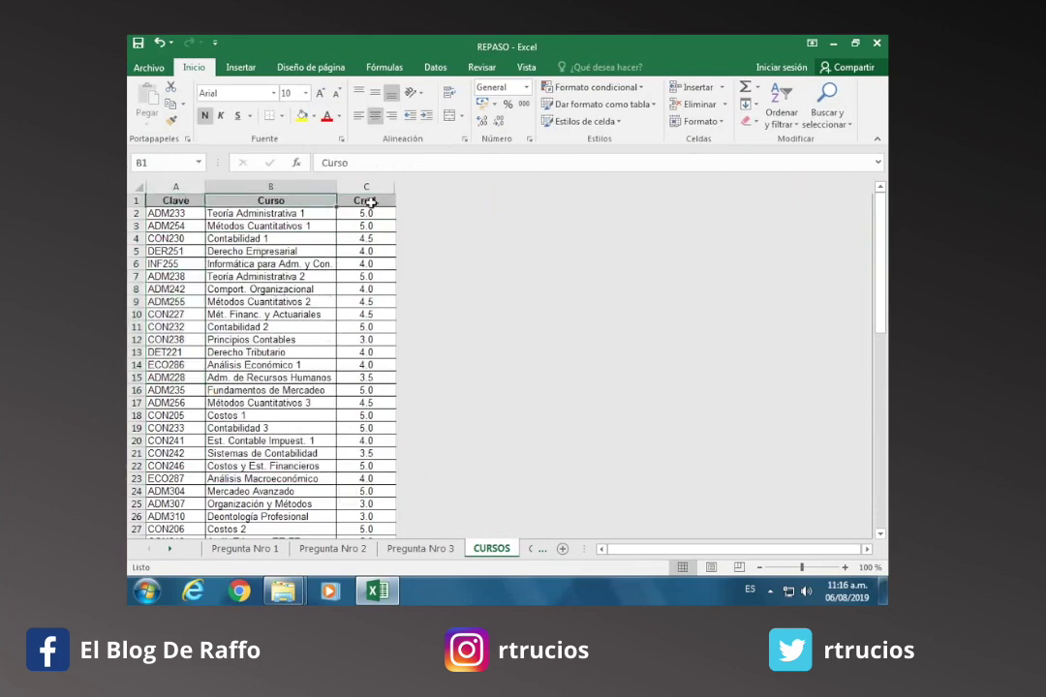
pyautogui.click(371, 201)
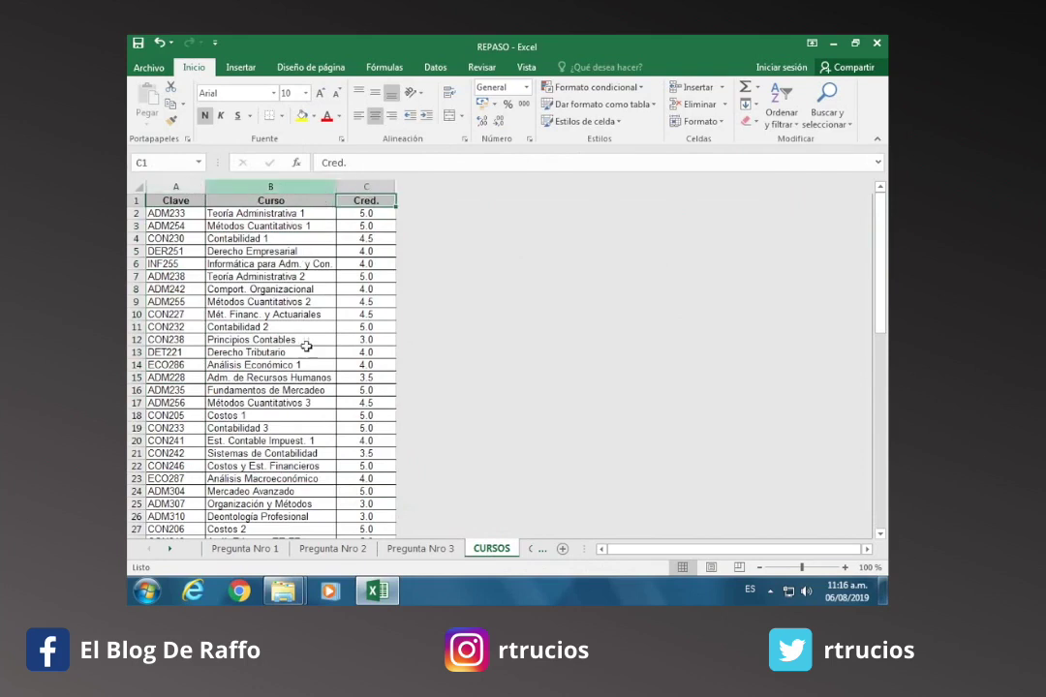
pyautogui.click(426, 548)
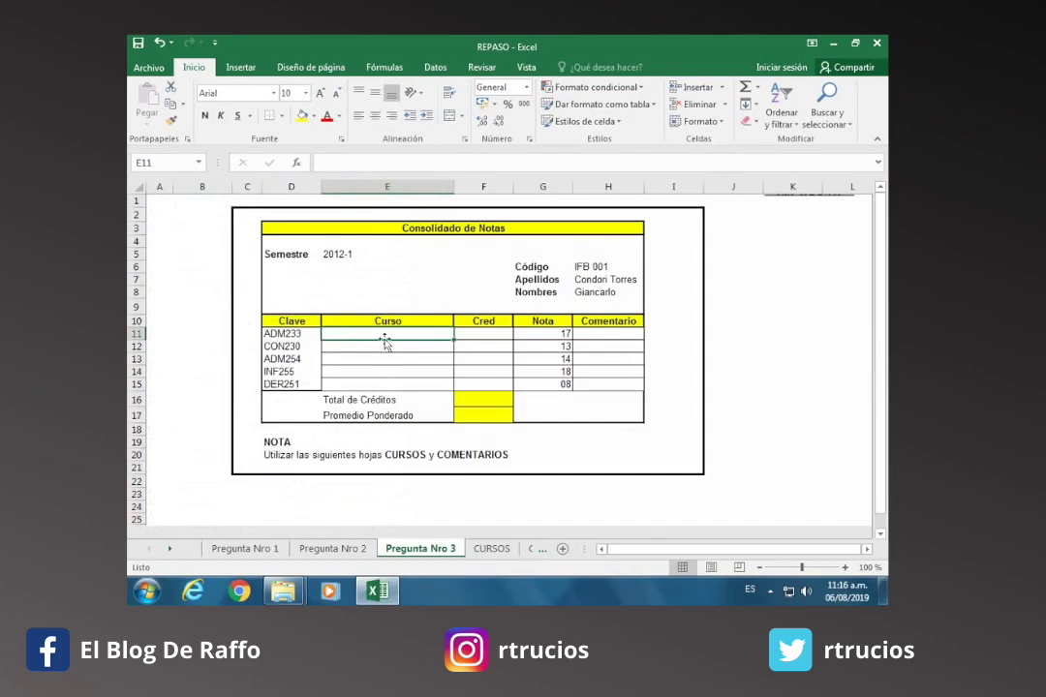
pyautogui.write('=')
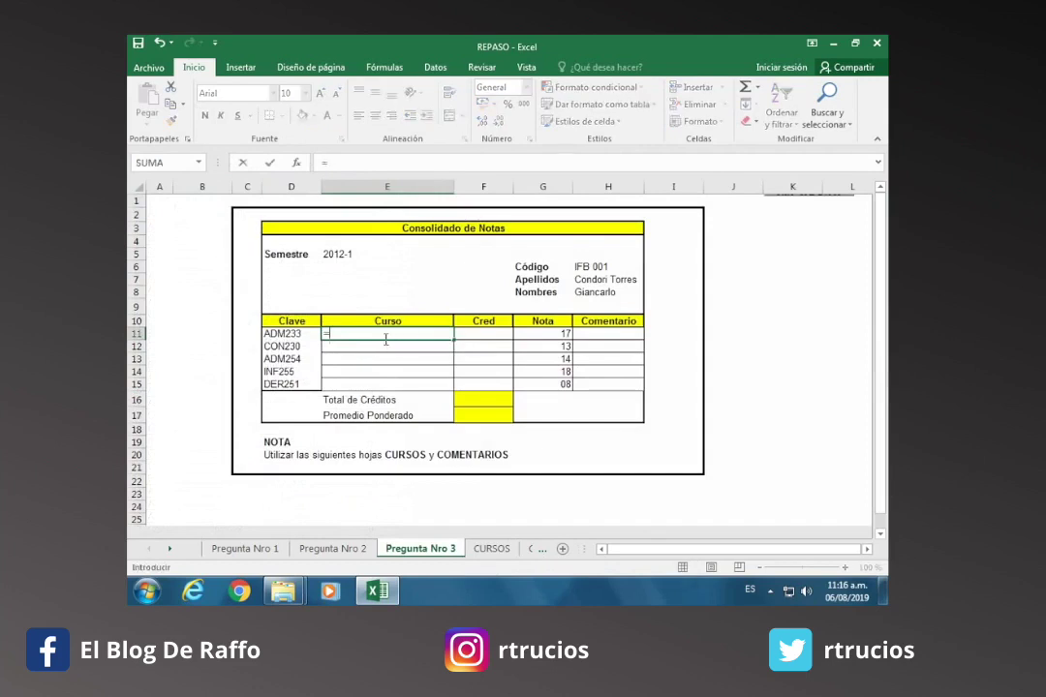
pyautogui.write('BUSC')
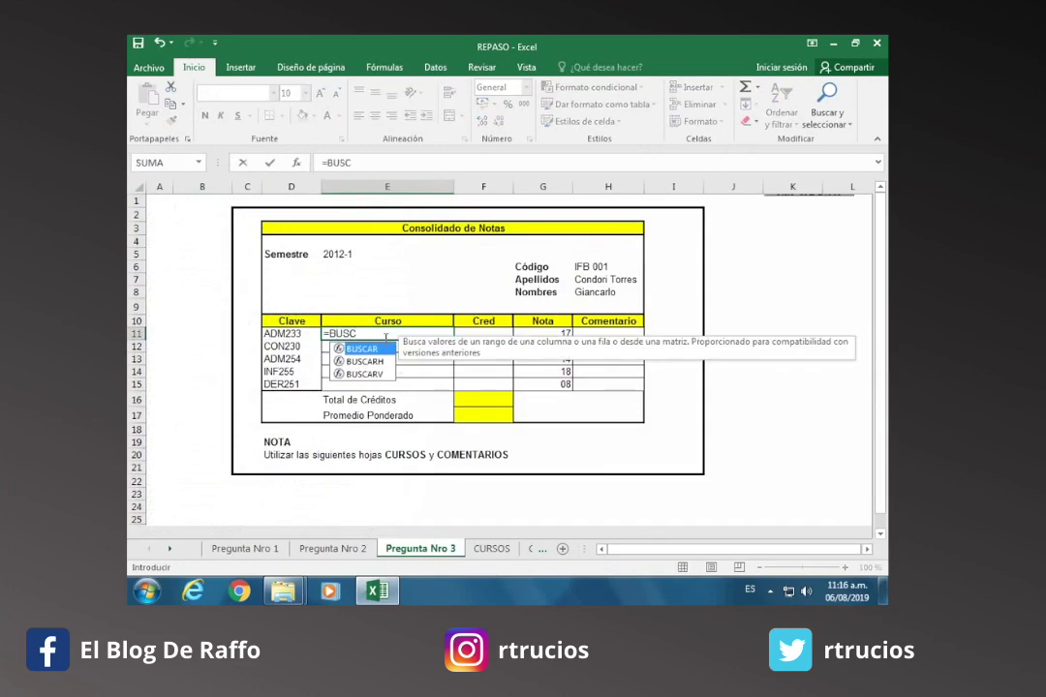
pyautogui.write('ARV(')
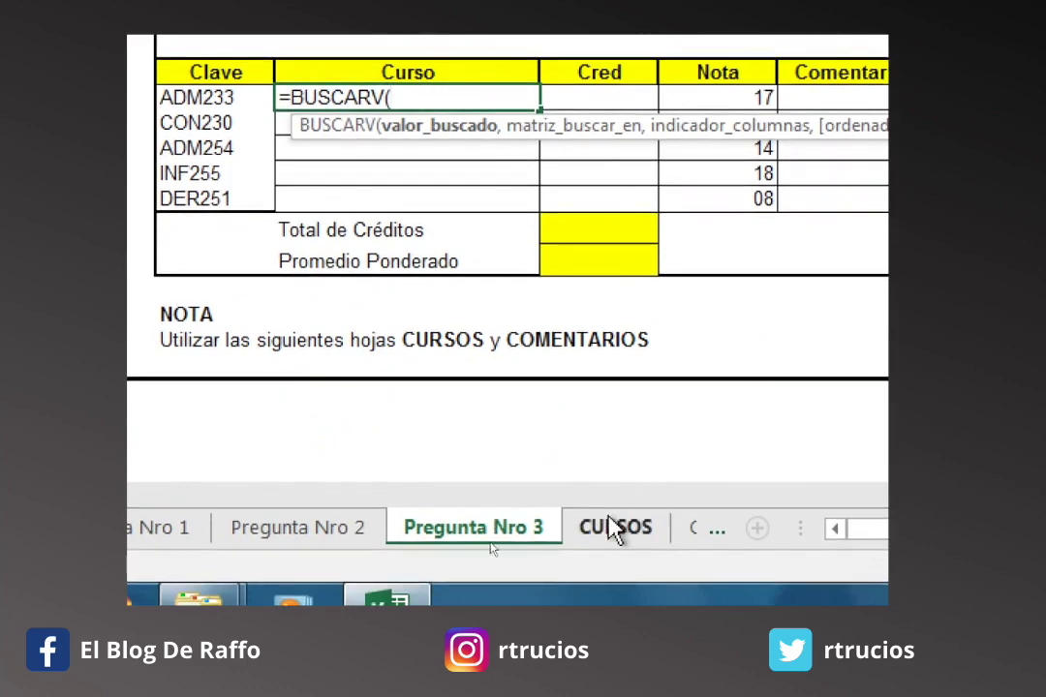
pyautogui.press('Escape')
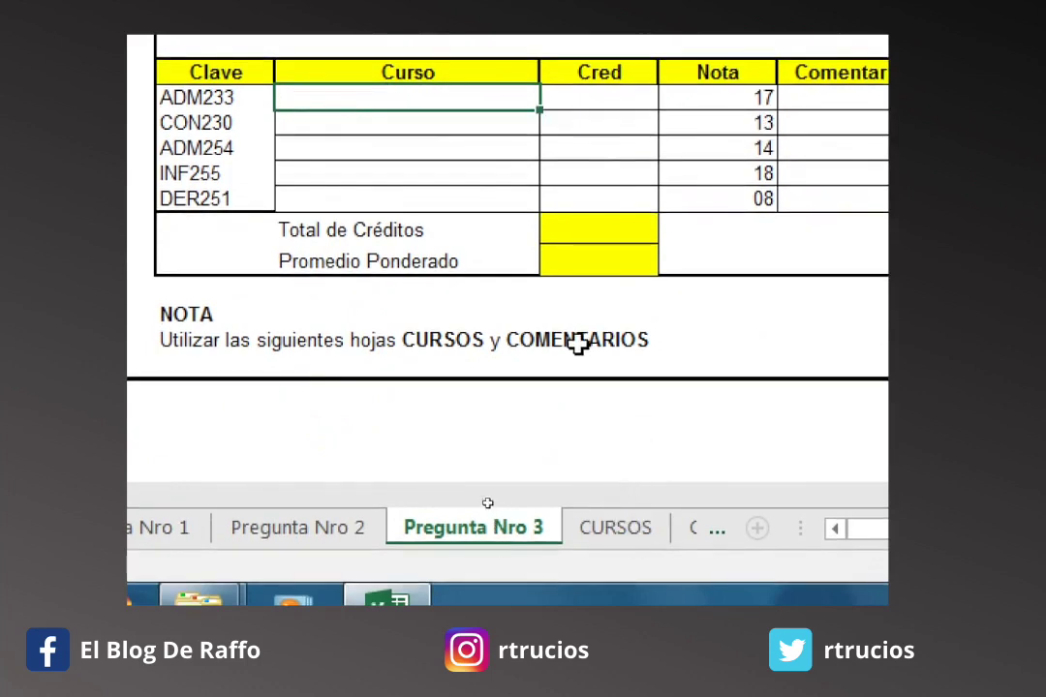
pyautogui.click(627, 526)
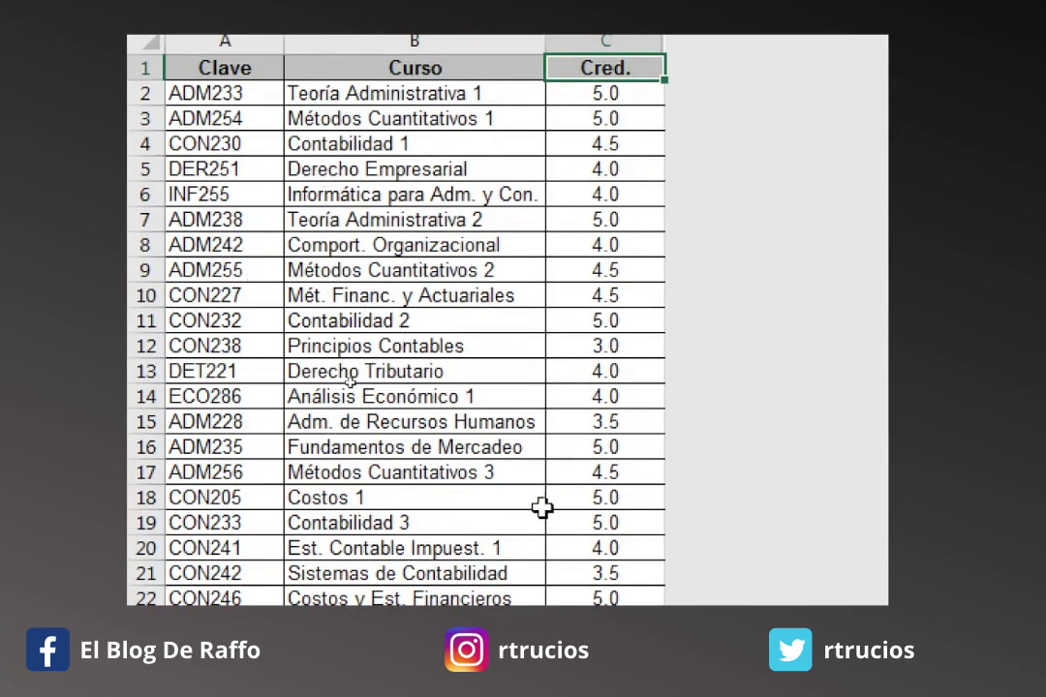
# - Select the Clave–Curso–Cred. table A1:C22, name it CURSOS in the Name Box, and return to Pregunta Nro 3
pyautogui.click(380, 346)
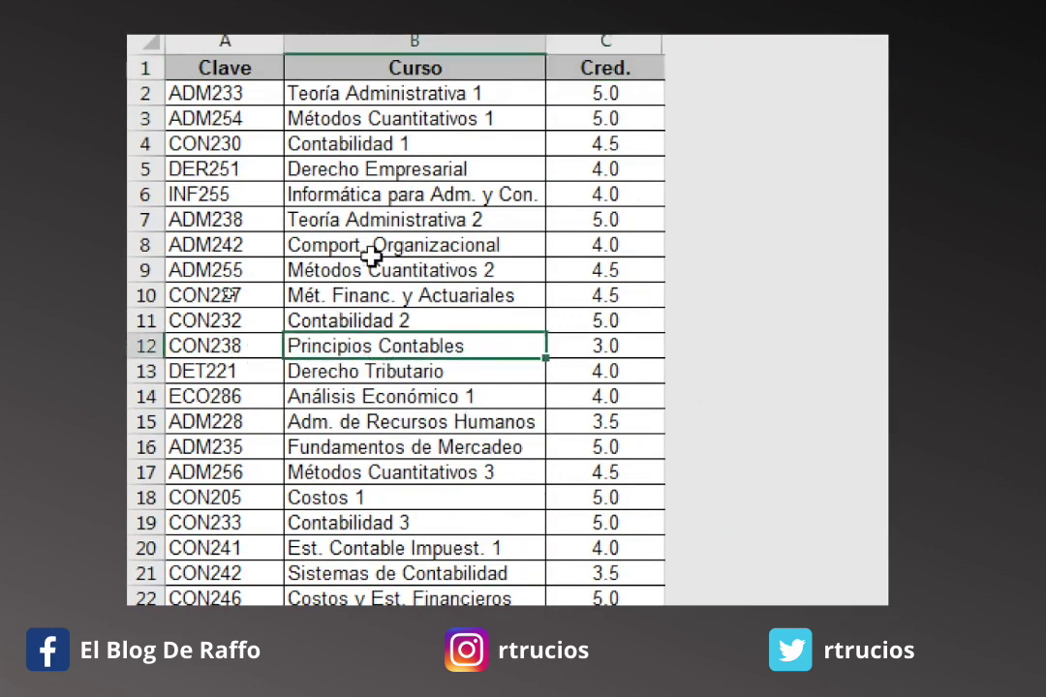
pyautogui.click(247, 245)
pyautogui.click(383, 295)
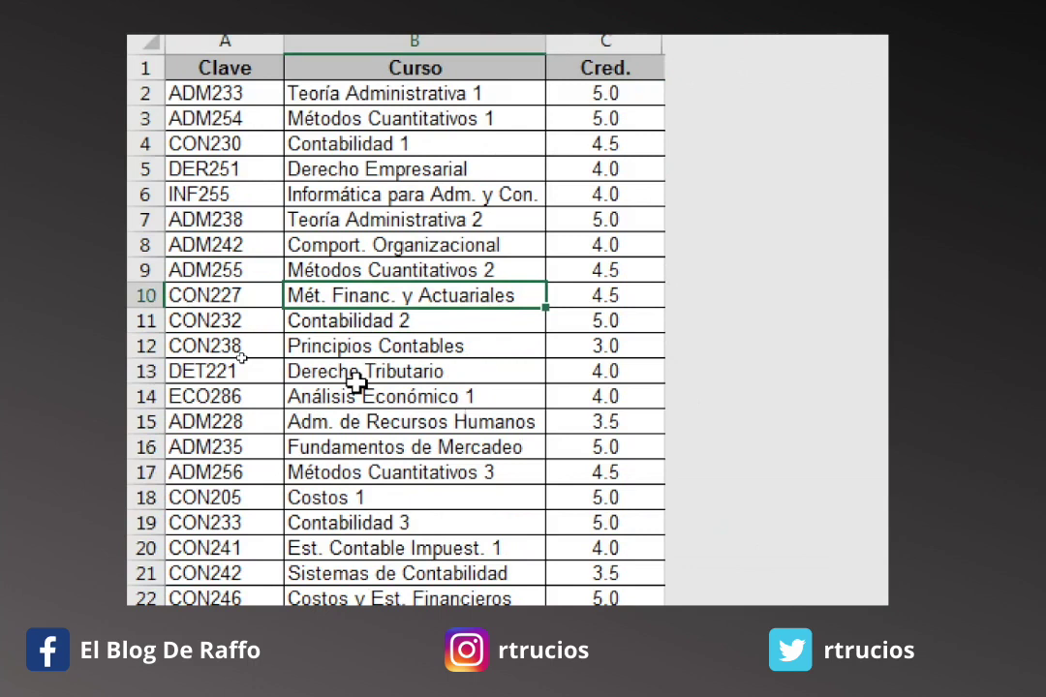
pyautogui.hotkey('ctrl', 'a')
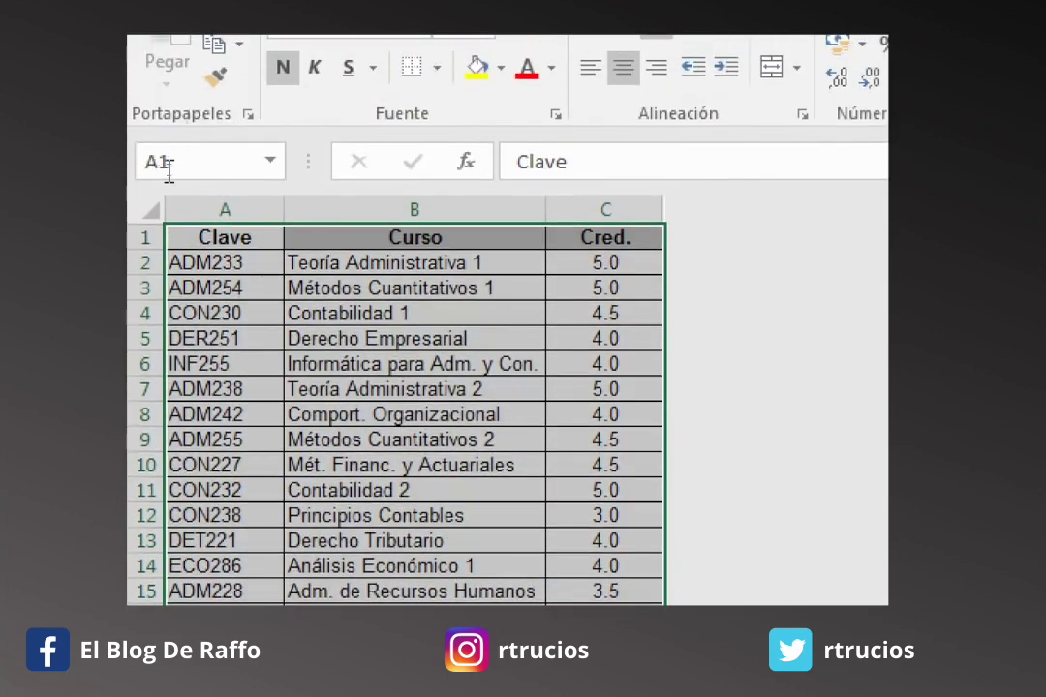
pyautogui.click(153, 169)
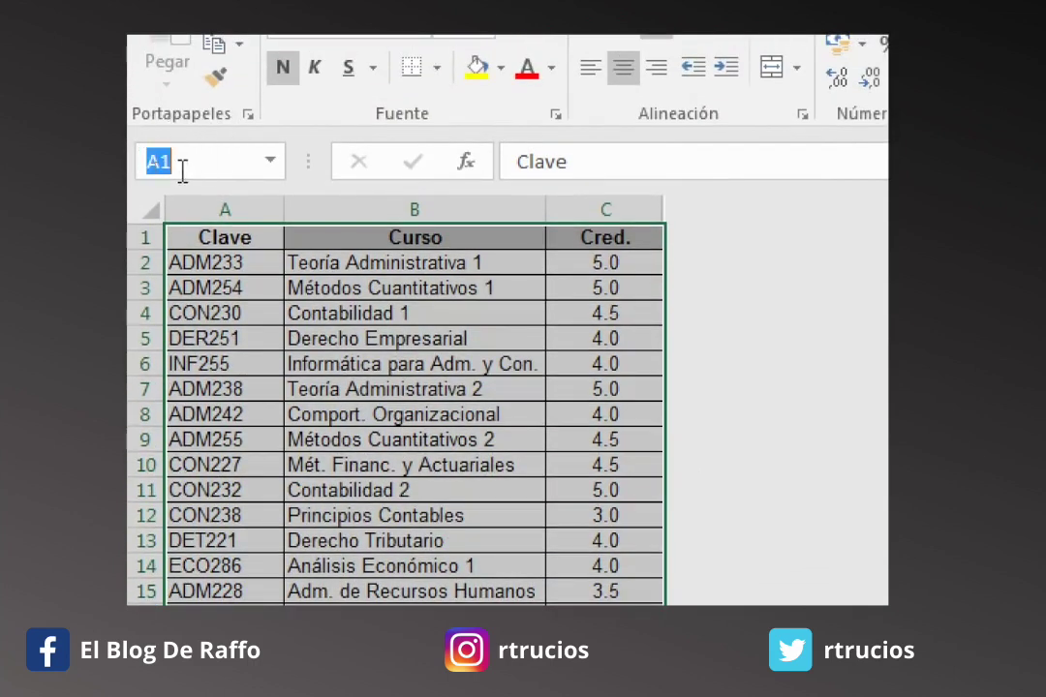
pyautogui.write('CURSOS')
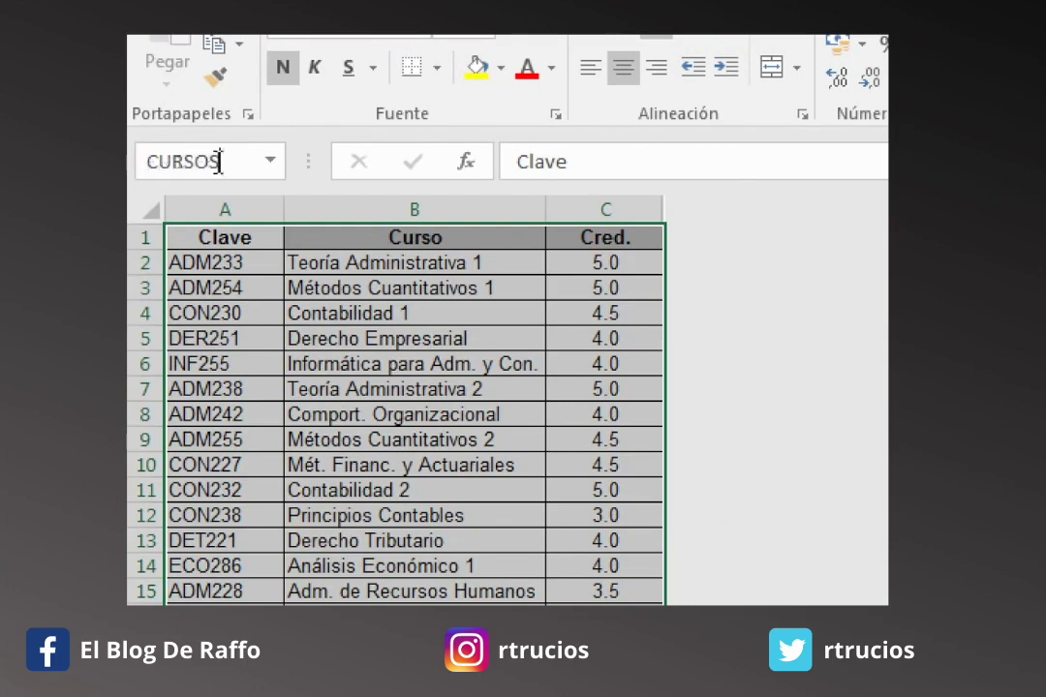
pyautogui.press('Return')
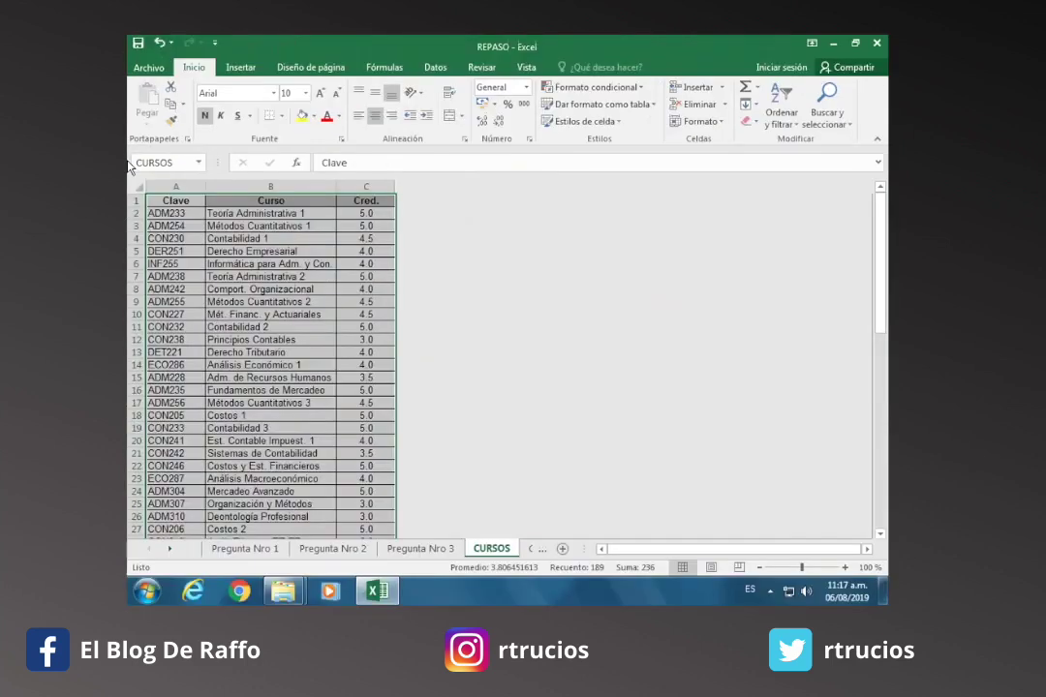
pyautogui.hotkey('ctrl', 'q')
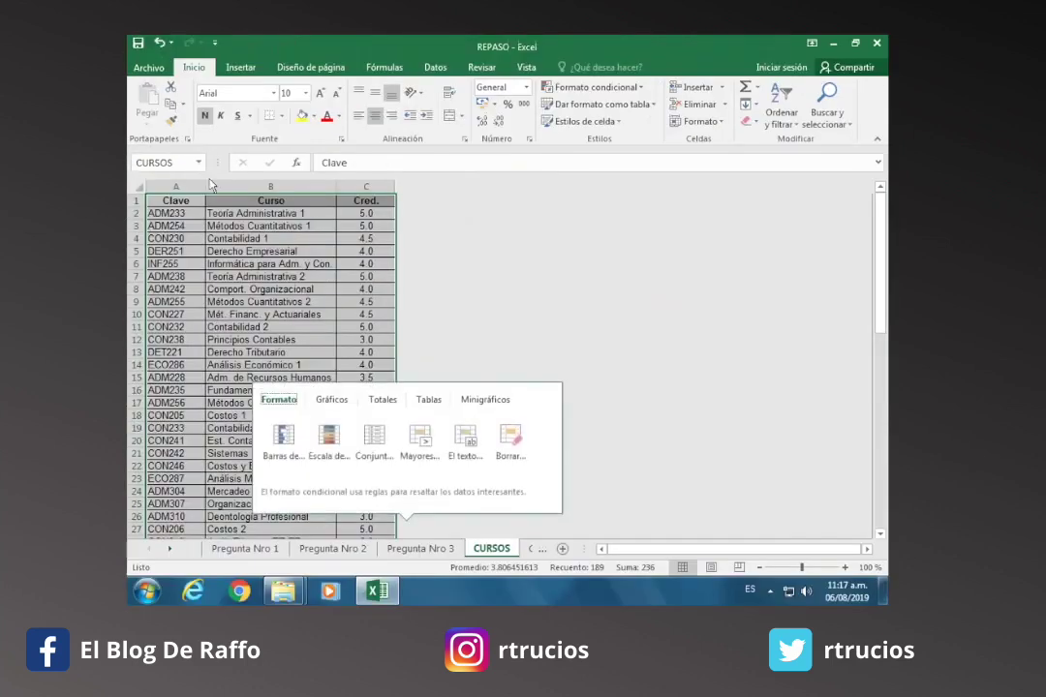
pyautogui.click(439, 551)
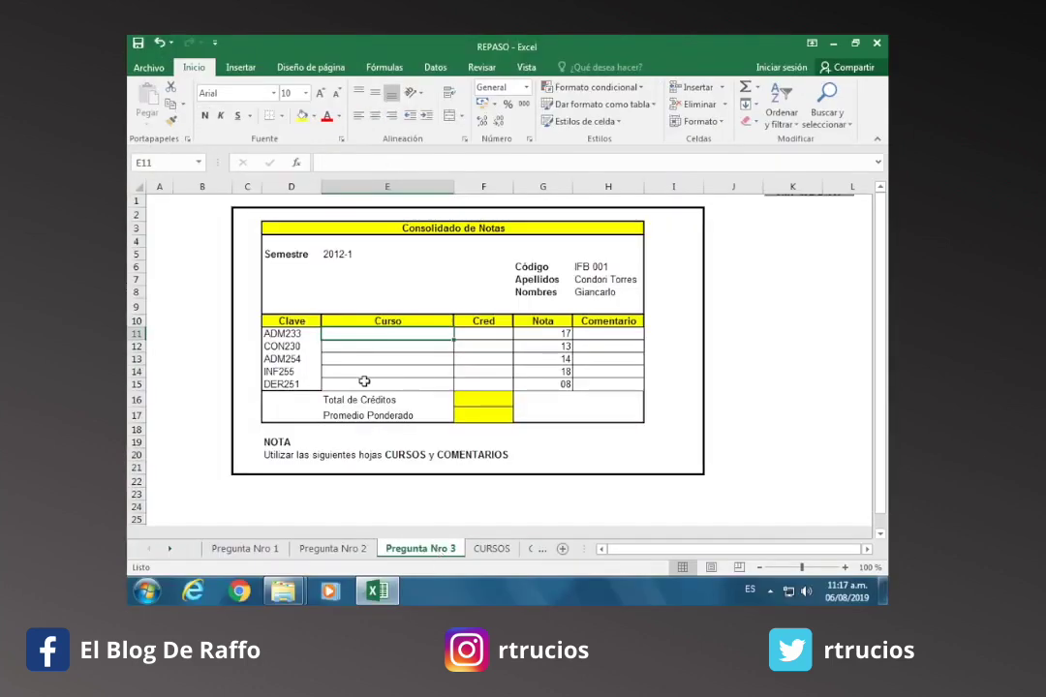
# - Start a BUSCARV in E11 that looks up ADM233 in D11 within the CURSOS table
pyautogui.click(417, 335)
pyautogui.write('=BUSC')
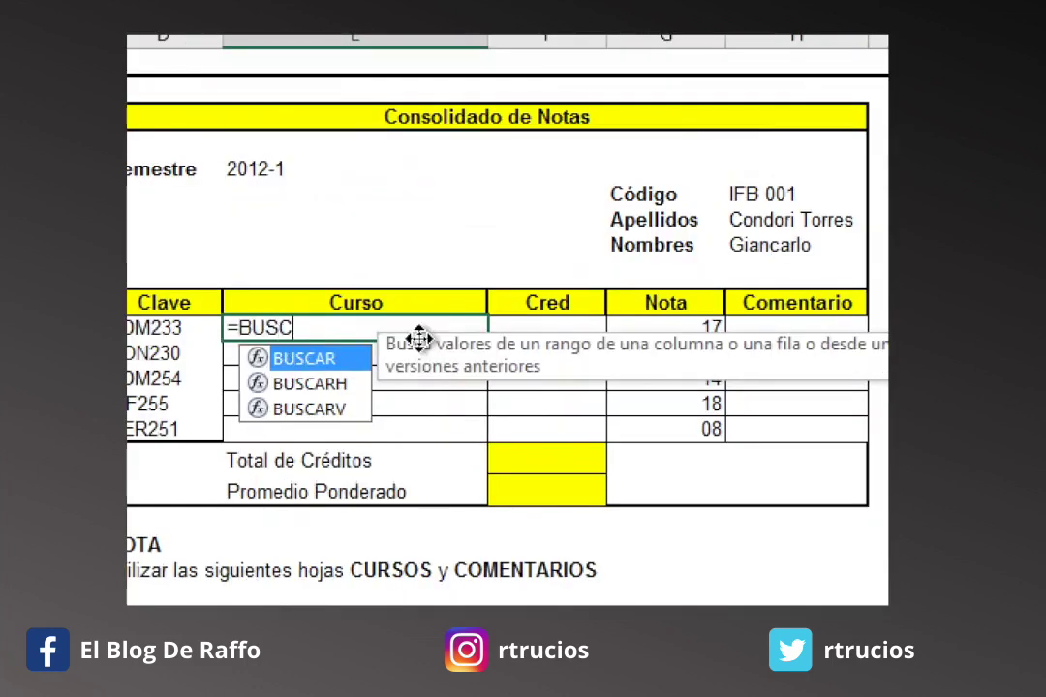
pyautogui.press('Down')
pyautogui.press('Down')
pyautogui.press('Tab')
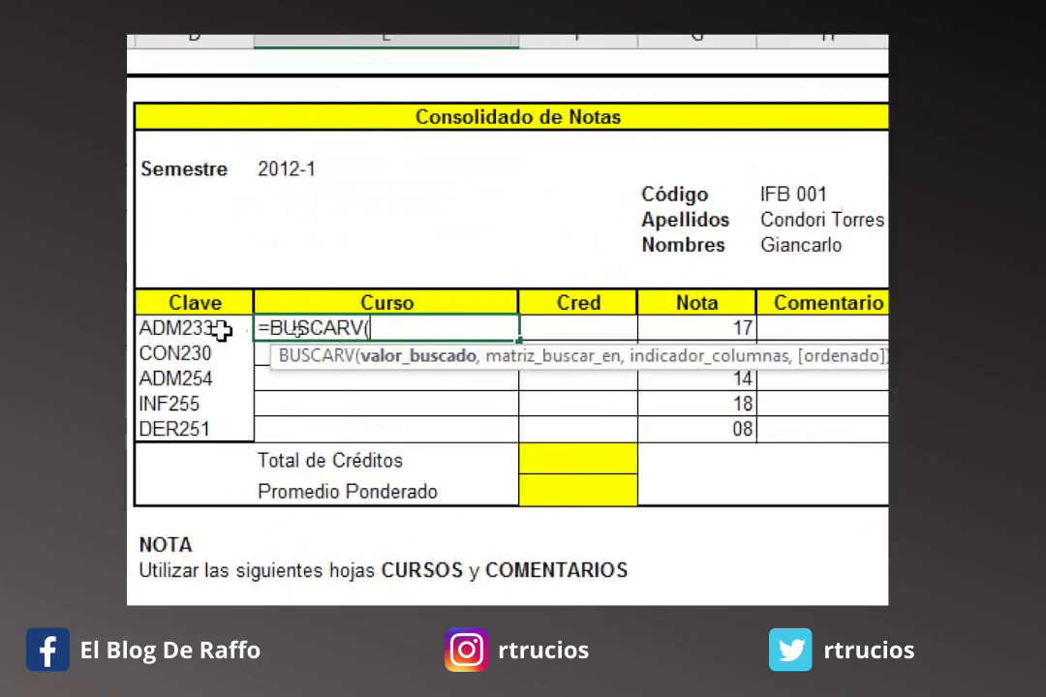
pyautogui.click(223, 327)
pyautogui.write(',')
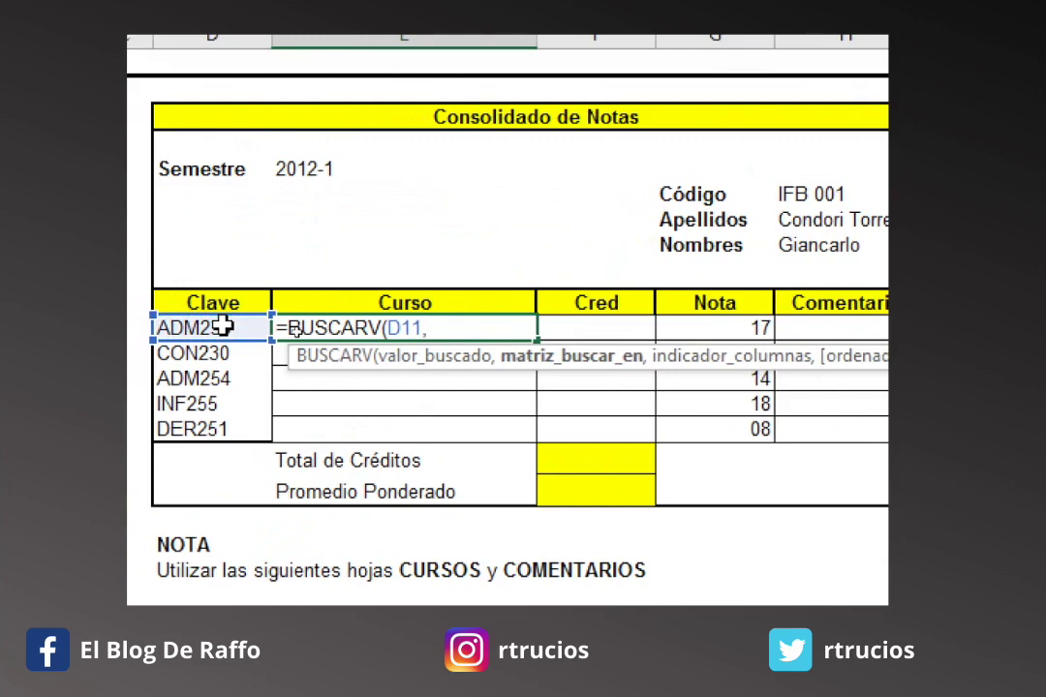
pyautogui.write('CUR')
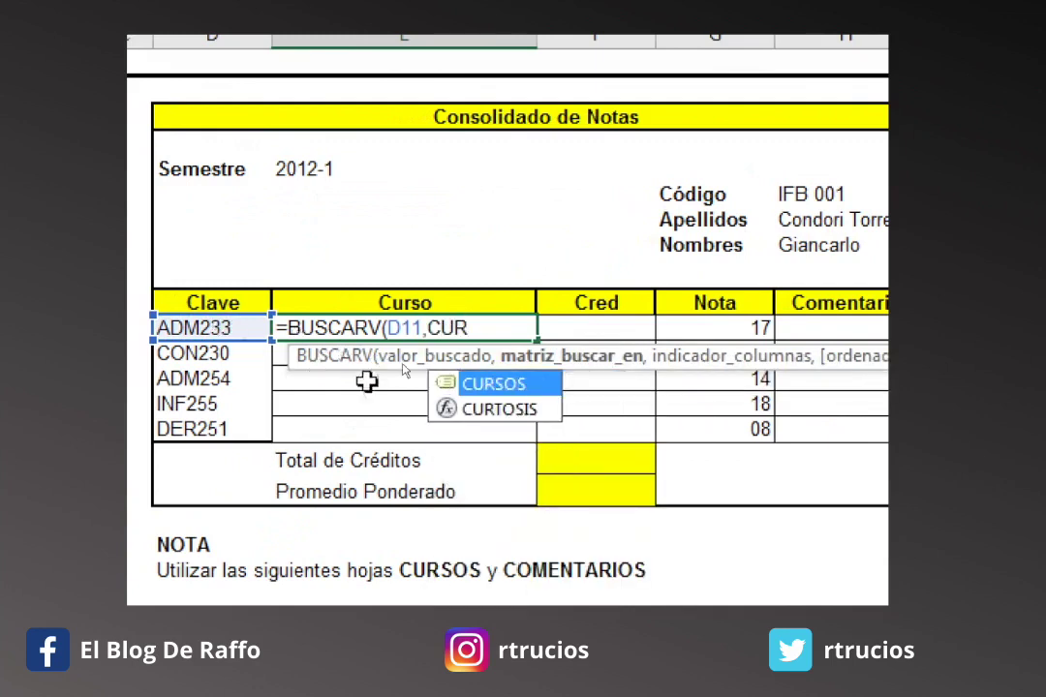
pyautogui.doubleClick(469, 386)
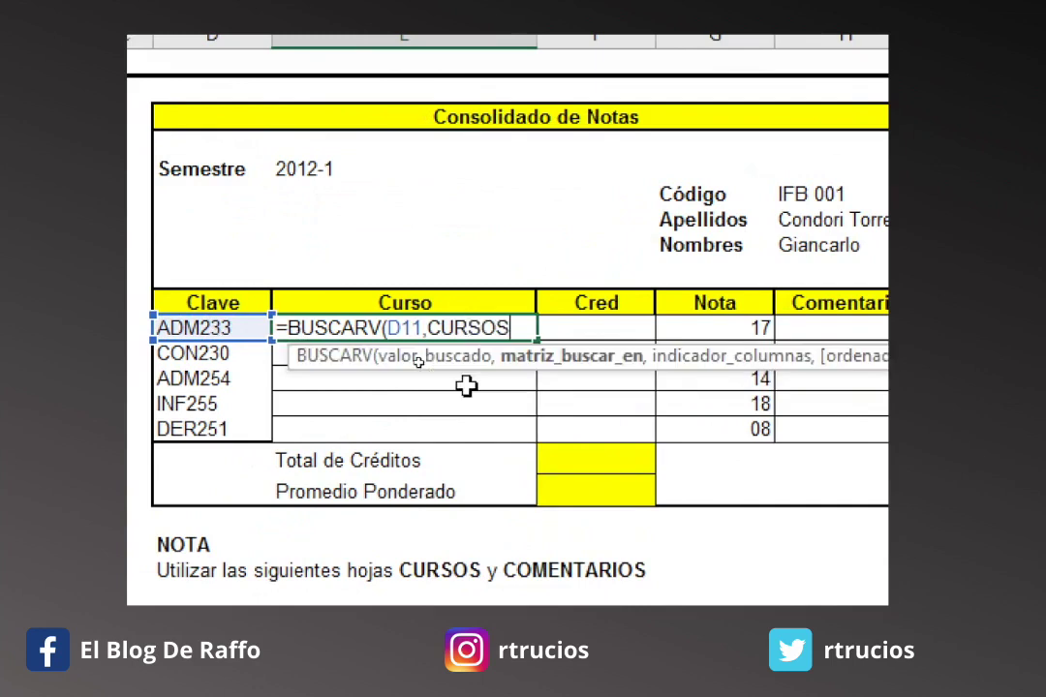
pyautogui.write(',')
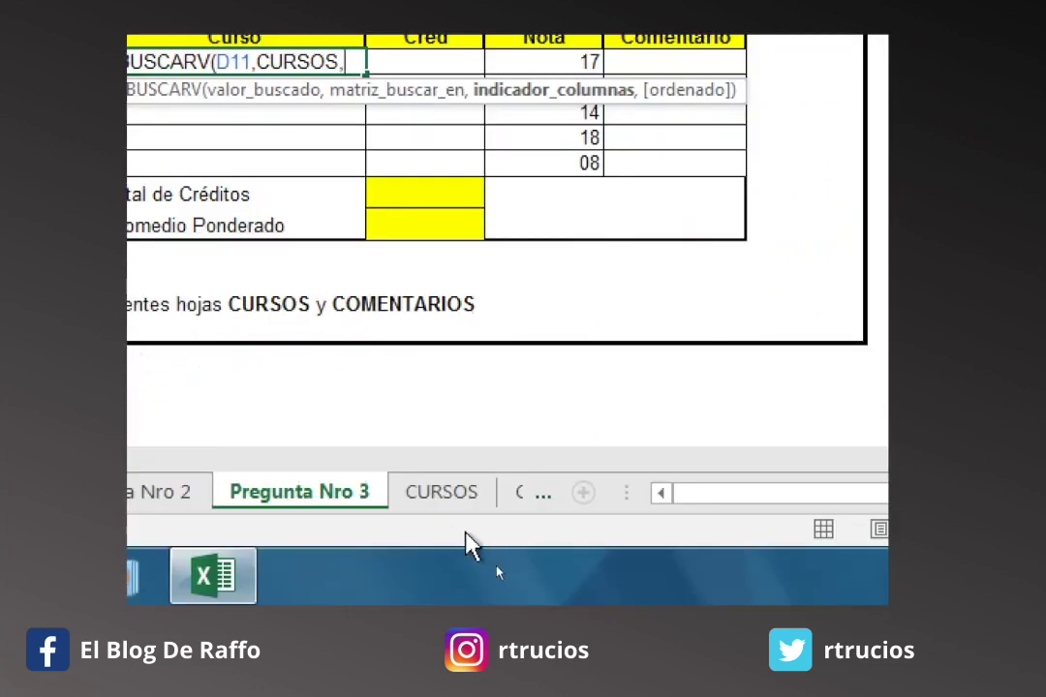
# - Finish the lookup with column 2 and exact match: =BUSCARV(D11,CURSOS,2,0)
pyautogui.click(442, 499)
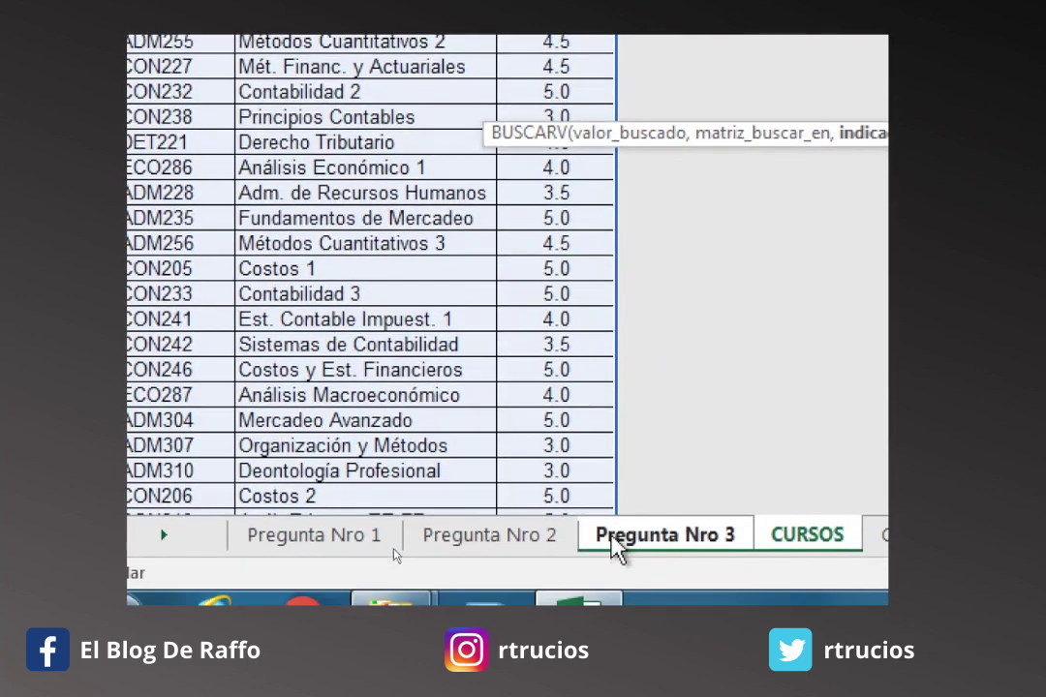
pyautogui.click(613, 546)
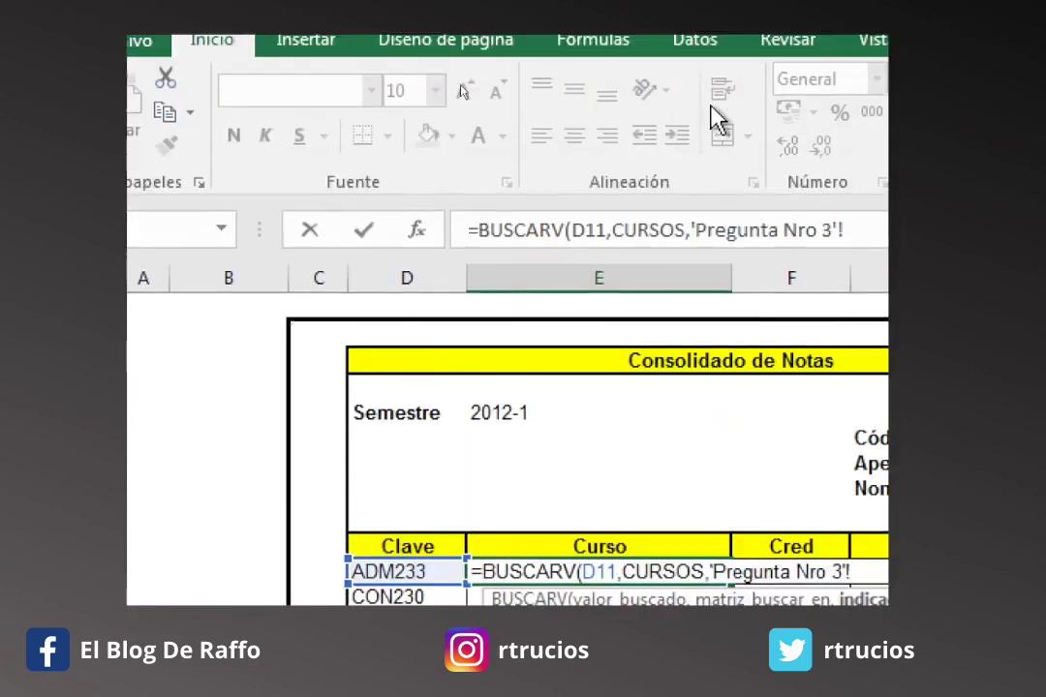
pyautogui.press('BackSpace')
pyautogui.press('BackSpace')
pyautogui.press('BackSpace')
pyautogui.press('BackSpace')
pyautogui.press('BackSpace')
pyautogui.press('BackSpace')
pyautogui.press('BackSpace')
pyautogui.press('BackSpace')
pyautogui.press('BackSpace')
pyautogui.press('BackSpace')
pyautogui.press('BackSpace')
pyautogui.press('BackSpace')
pyautogui.press('BackSpace')
pyautogui.press('BackSpace')
pyautogui.press('BackSpace')
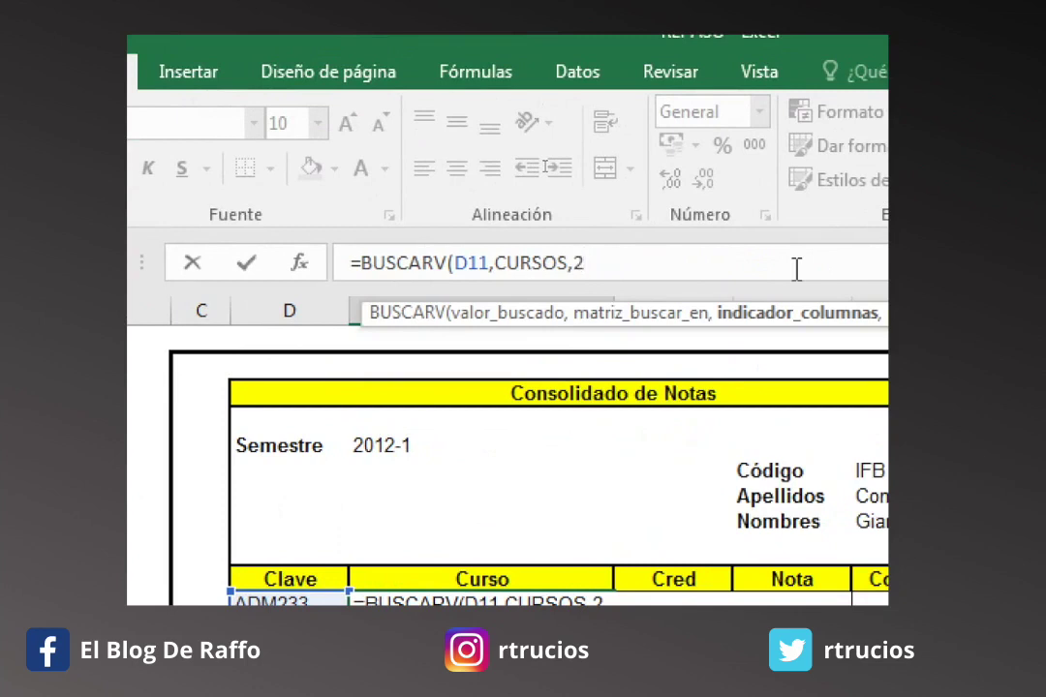
pyautogui.write(',')
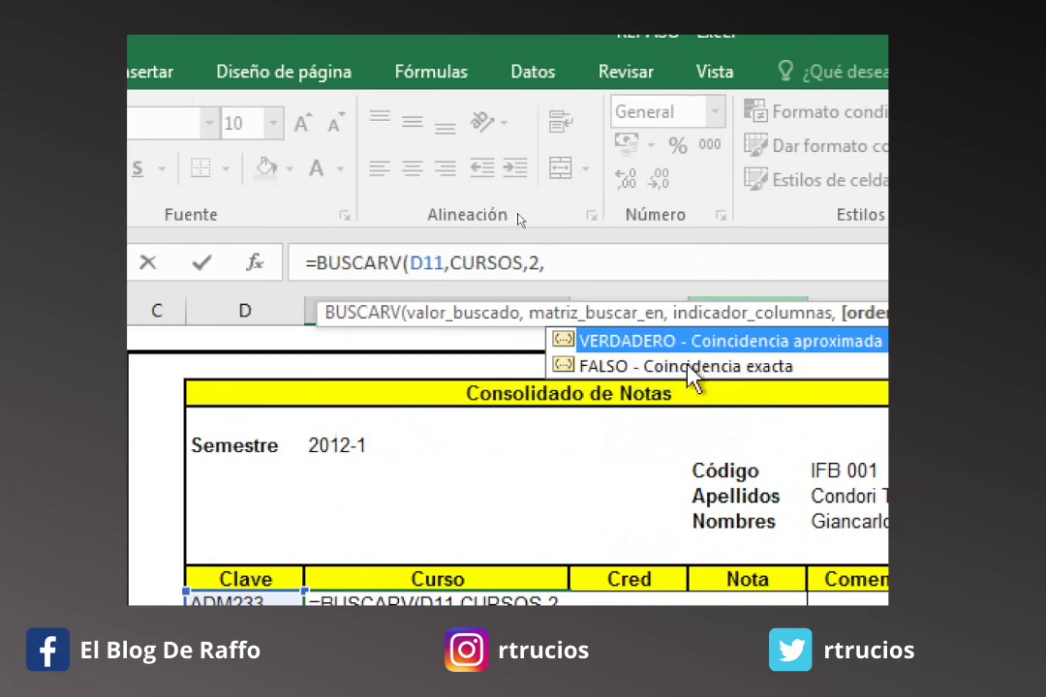
pyautogui.write('0')
pyautogui.write(')')
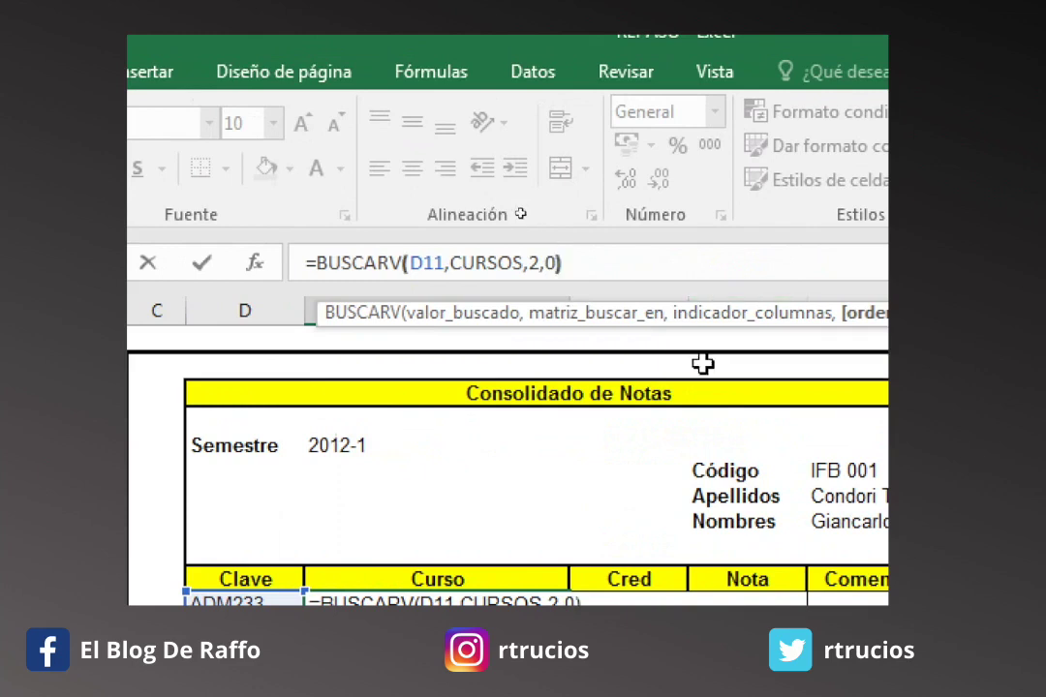
pyautogui.press('Return')
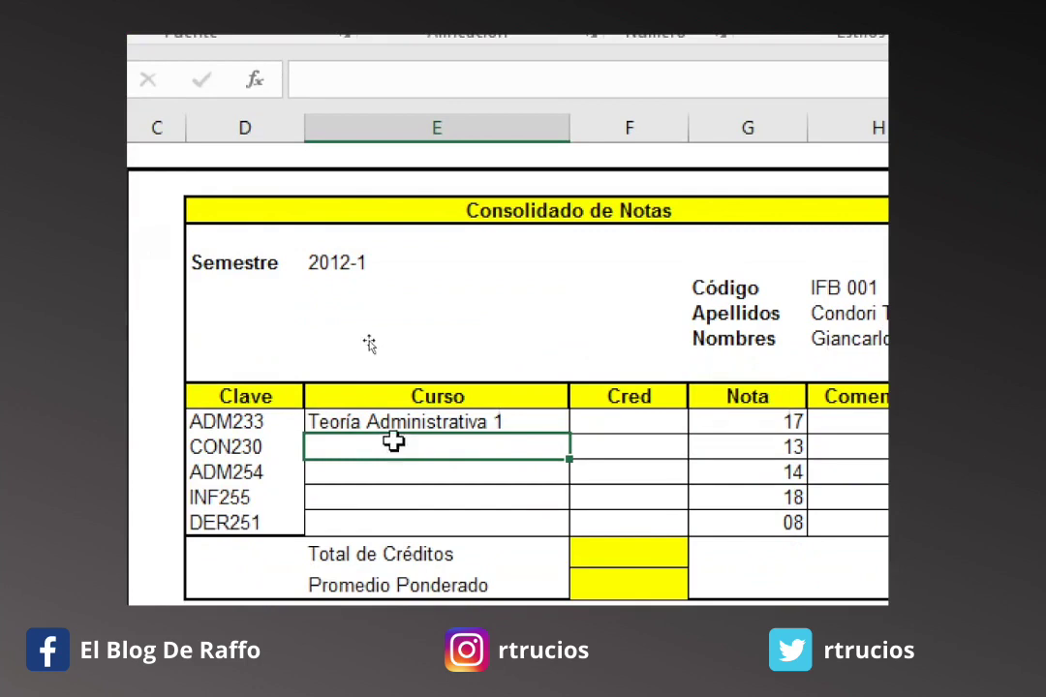
# - Fill the E11 lookup down to E15, showing Contabilidad 1 through Derecho Empresarial
pyautogui.click(447, 425)
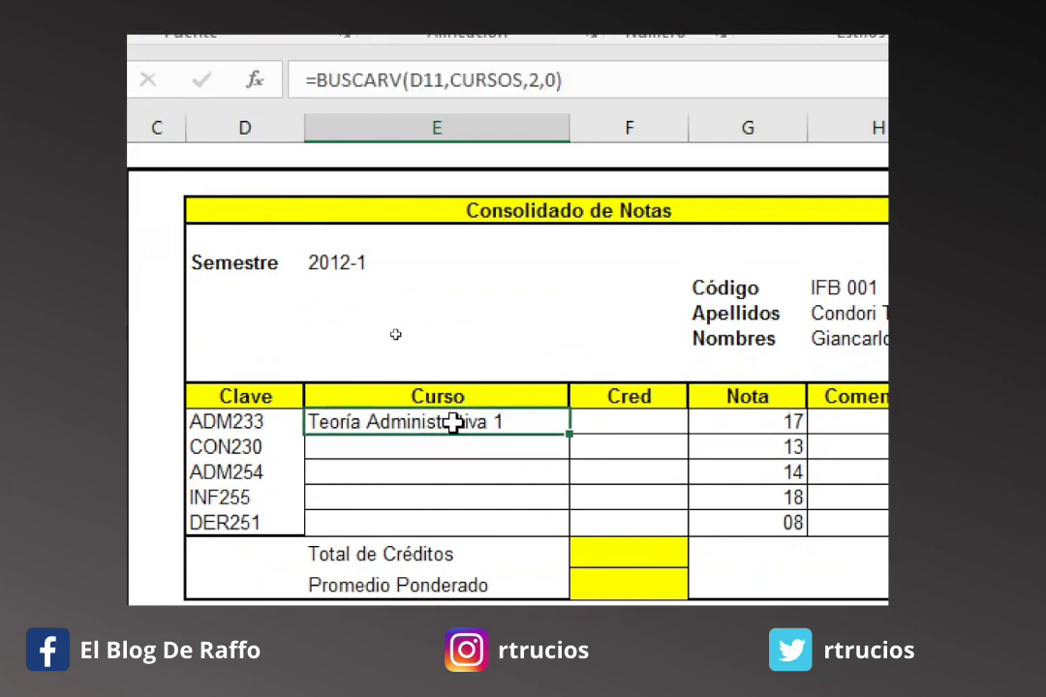
pyautogui.doubleClick(569, 434)
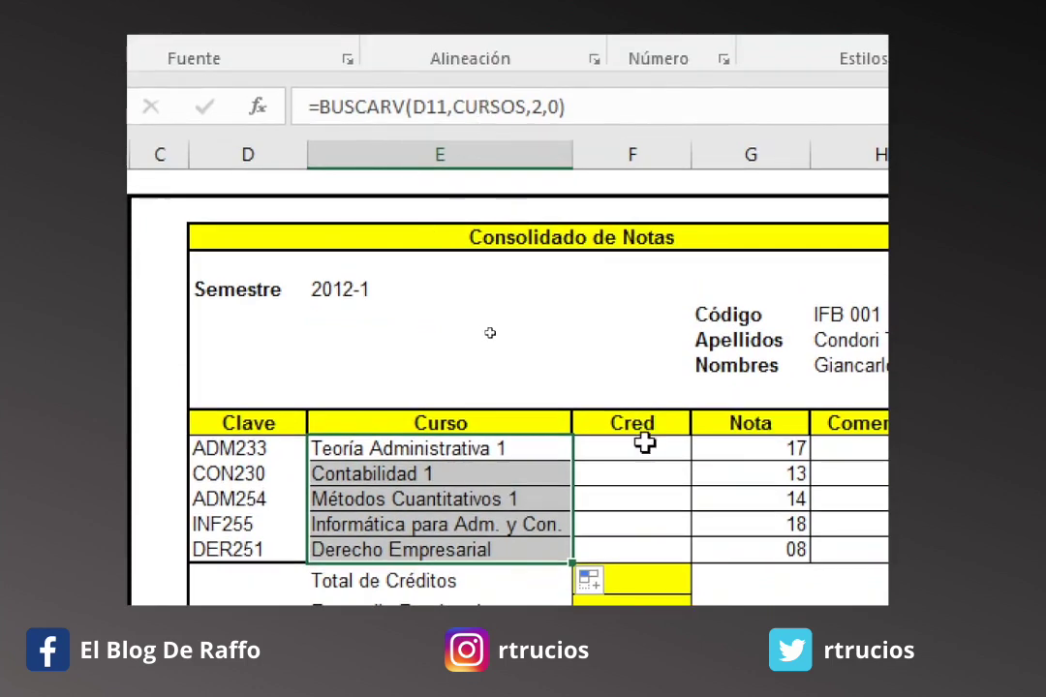
pyautogui.click(644, 447)
pyautogui.click(531, 446)
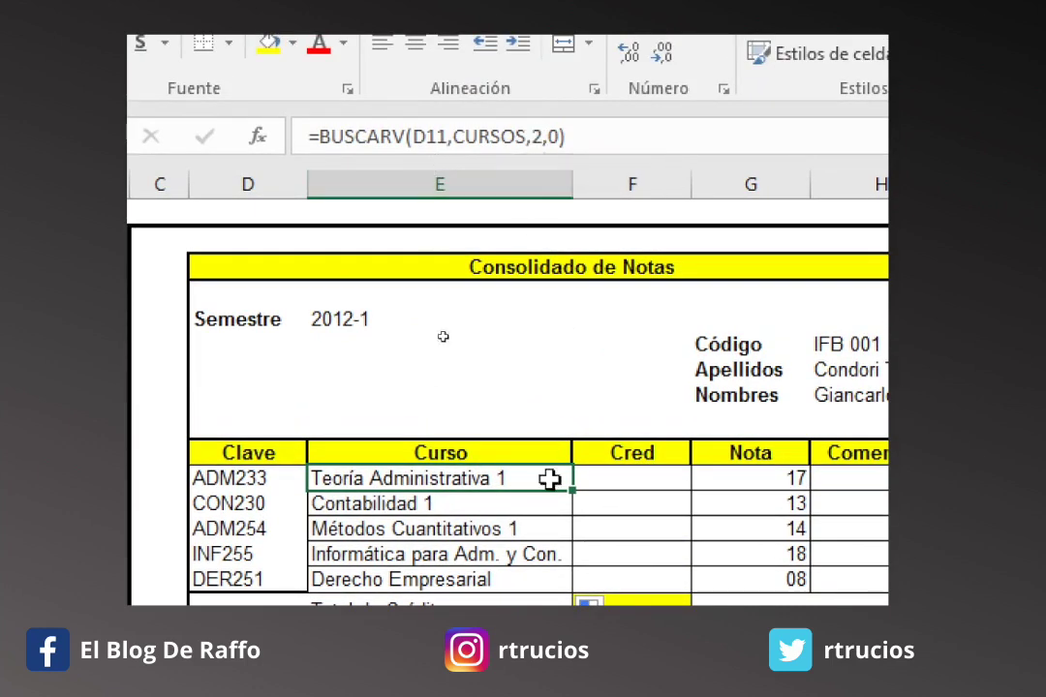
# - Enter =BUSCARV(D11,CURSOS,3,0) in F11 to pull the ADM233 credits
pyautogui.click(645, 487)
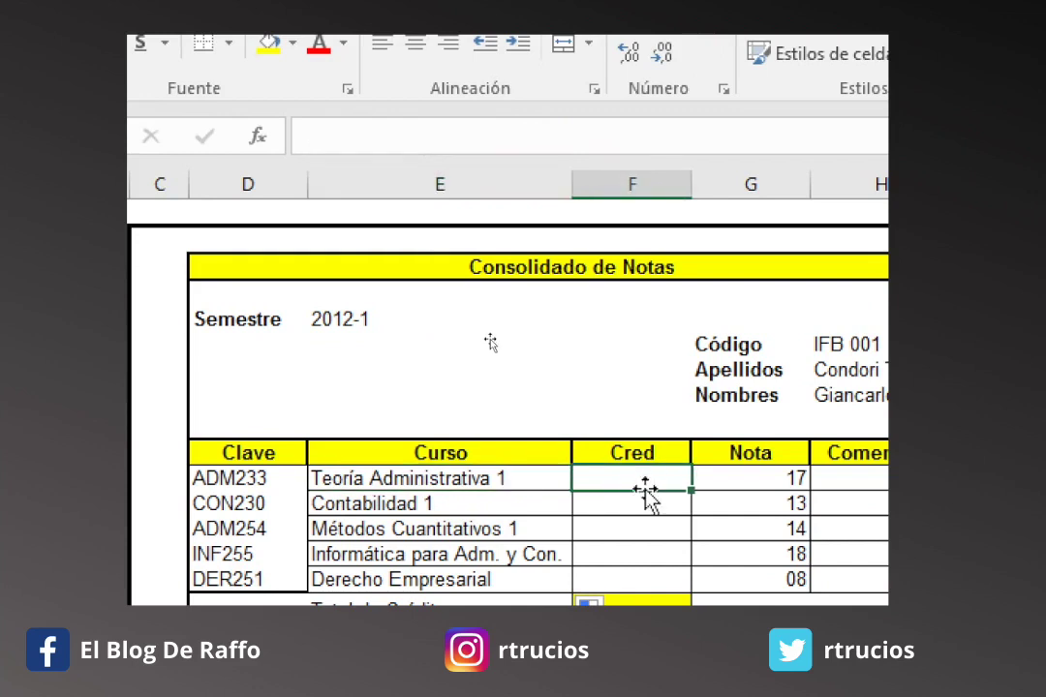
pyautogui.write('=BUSCA')
pyautogui.press('Down')
pyautogui.press('Down')
pyautogui.press('Tab')
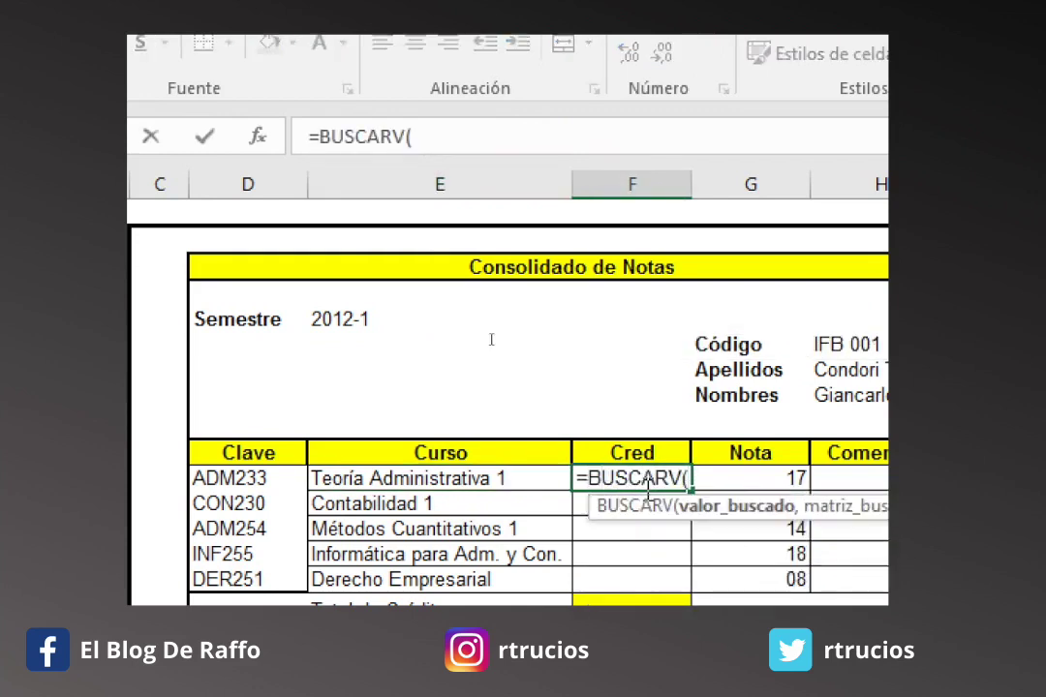
pyautogui.click(271, 478)
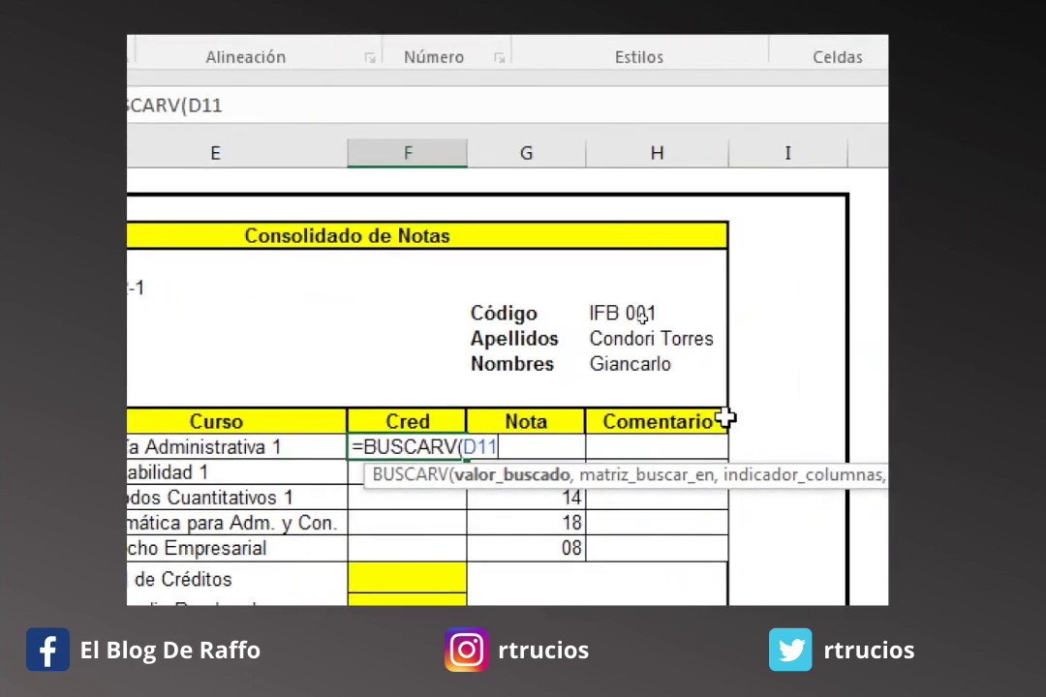
pyautogui.write(',CUR')
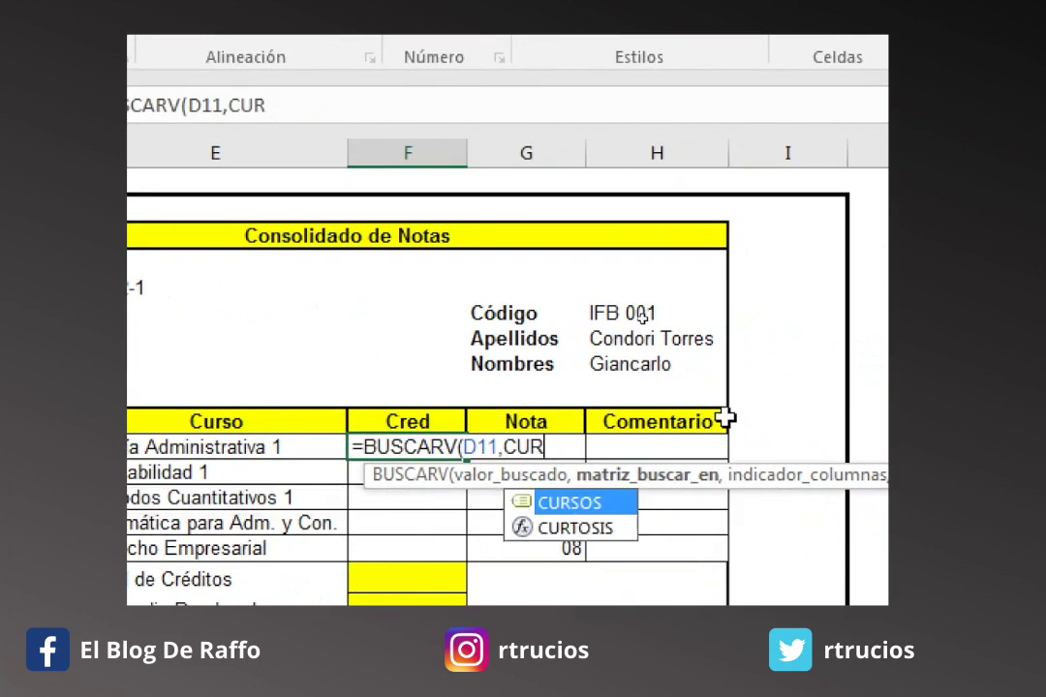
pyautogui.press('Tab')
pyautogui.write(',')
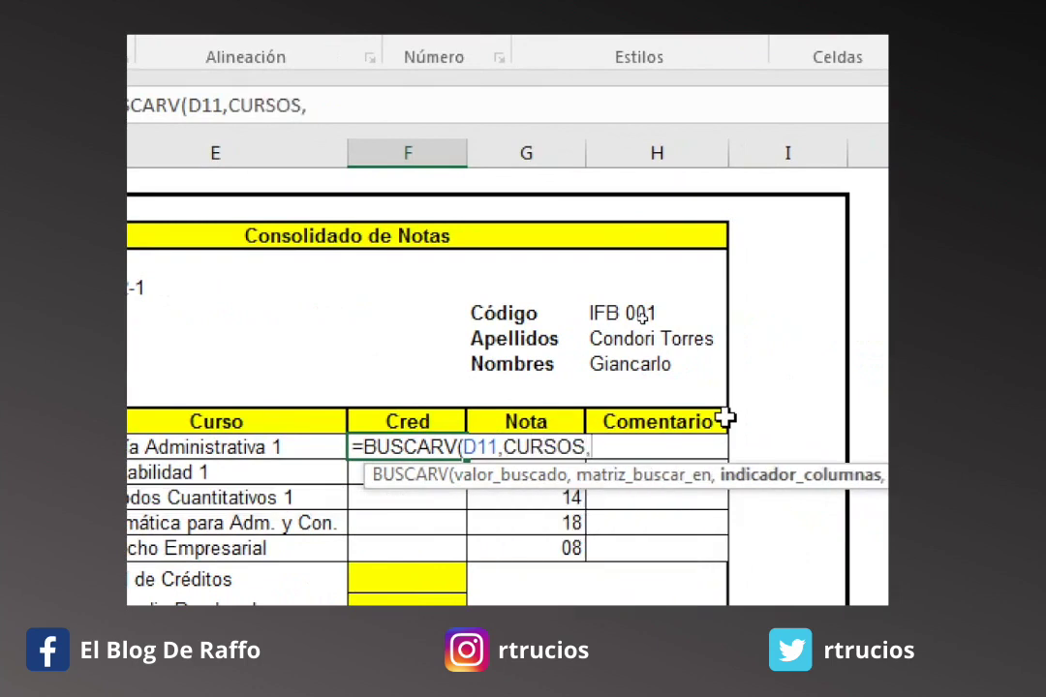
pyautogui.write('3')
pyautogui.write(',0')
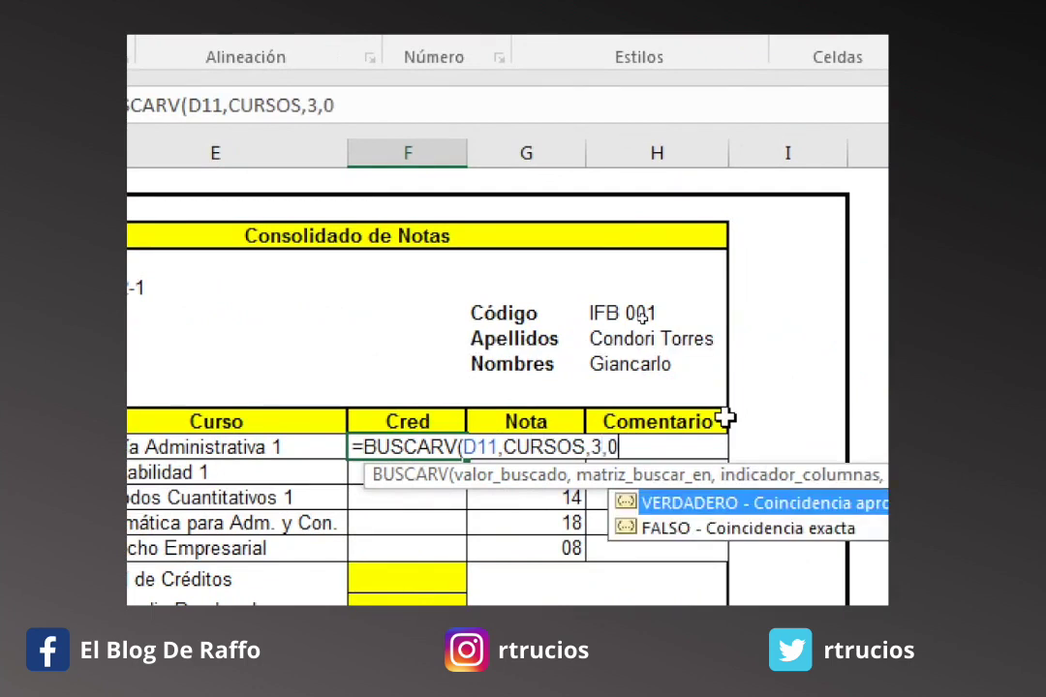
pyautogui.write(')')
pyautogui.press('Return')
pyautogui.press('Up')
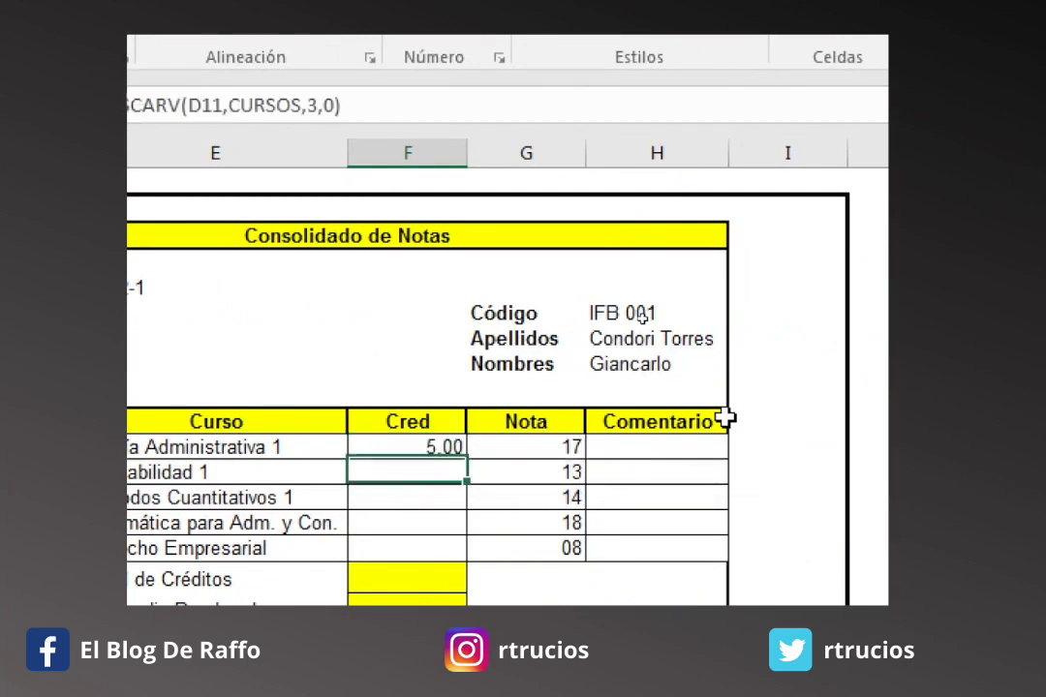
# - Copy the credit lookup down to F15 only, giving 5.00, 4.50, 5.00, 4.00, 4.00
pyautogui.doubleClick(472, 459)
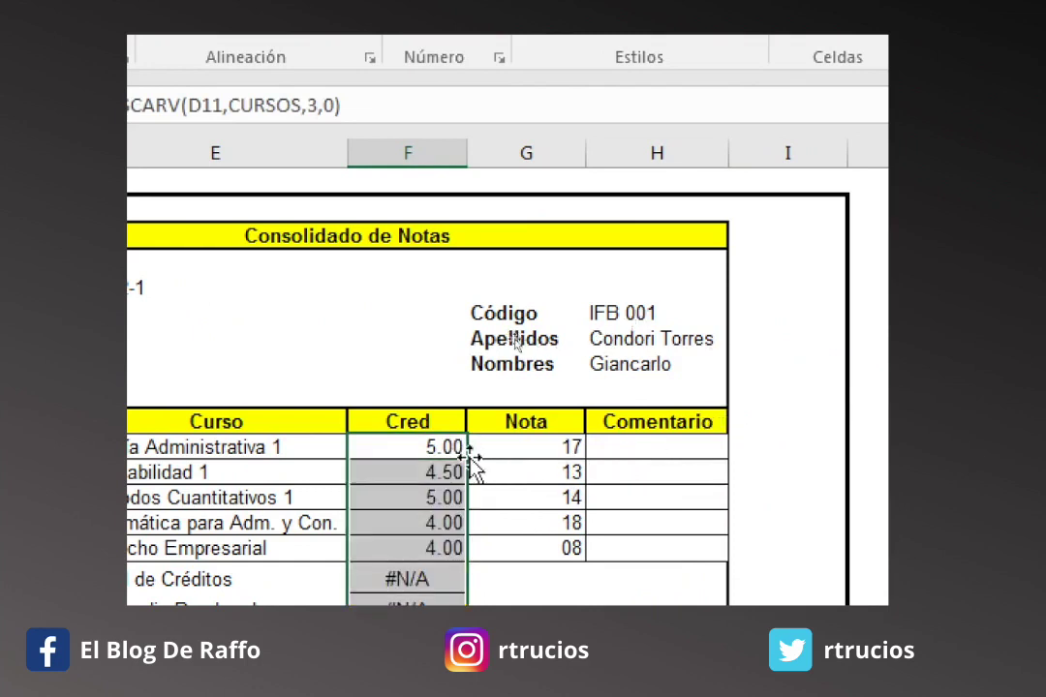
pyautogui.hotkey('ctrl', 'z')
pyautogui.moveTo(472, 461); pyautogui.dragTo(474, 539)
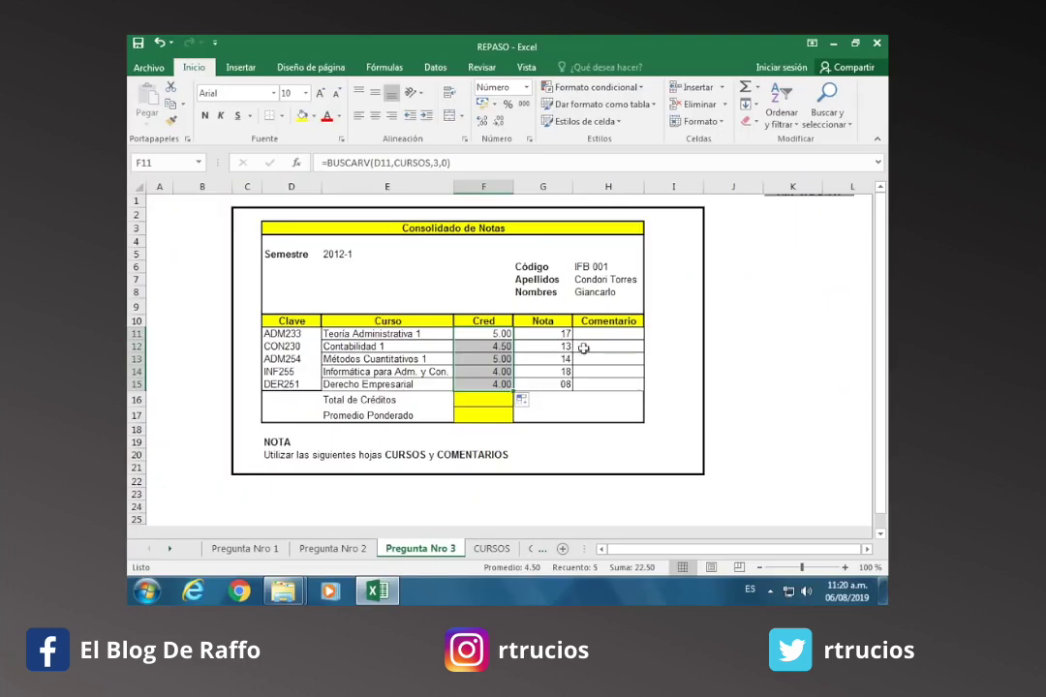
# - Review the COMENTARIOS grade bands, from 0–10 Desaprobado to 18–20 Excelente
pyautogui.click(603, 335)
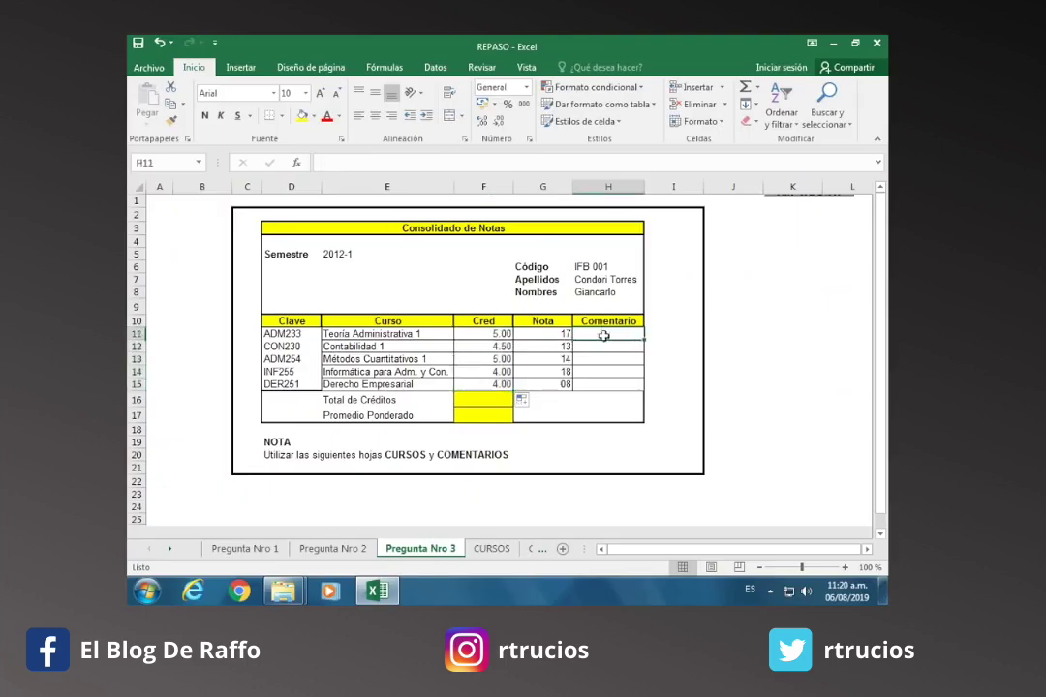
pyautogui.click(537, 552)
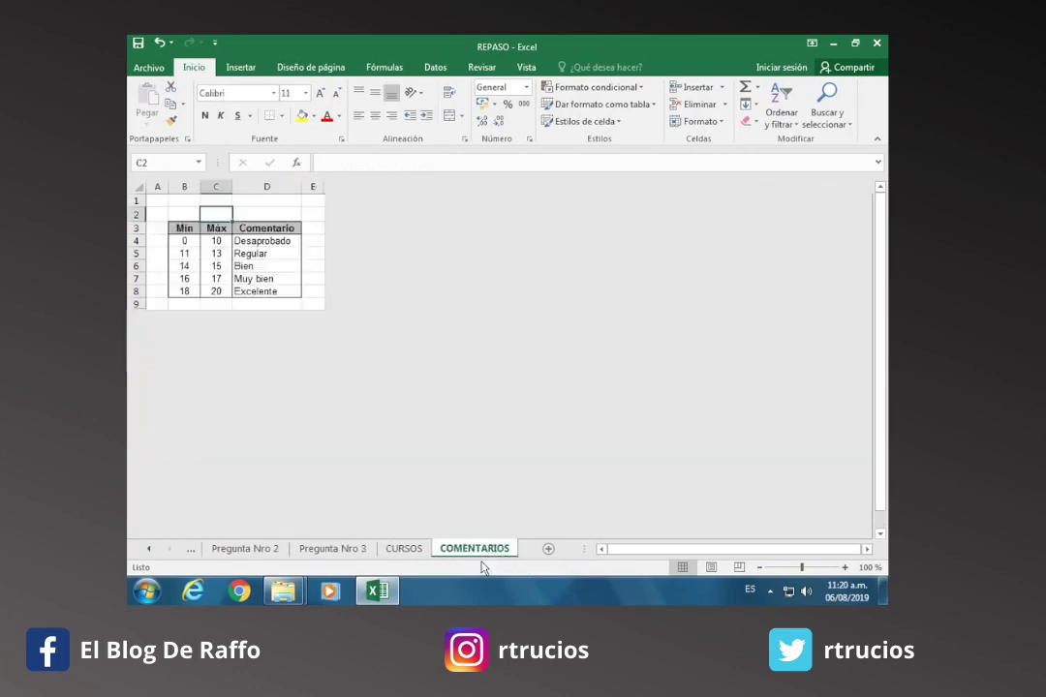
pyautogui.click(271, 278)
pyautogui.press('Down')
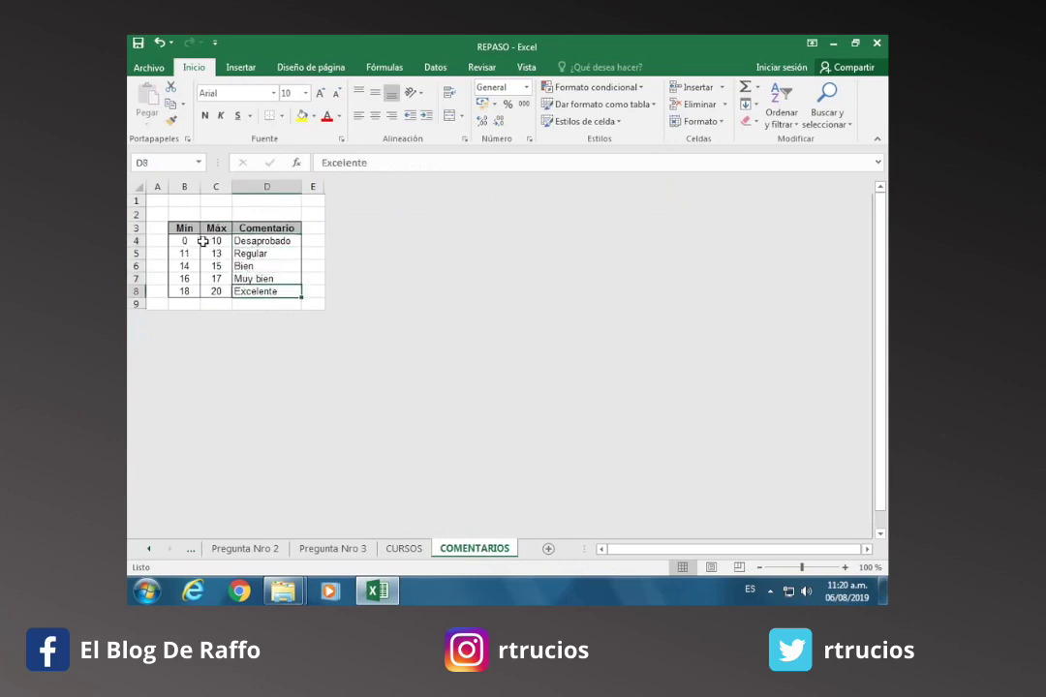
pyautogui.click(215, 242)
pyautogui.click(183, 243)
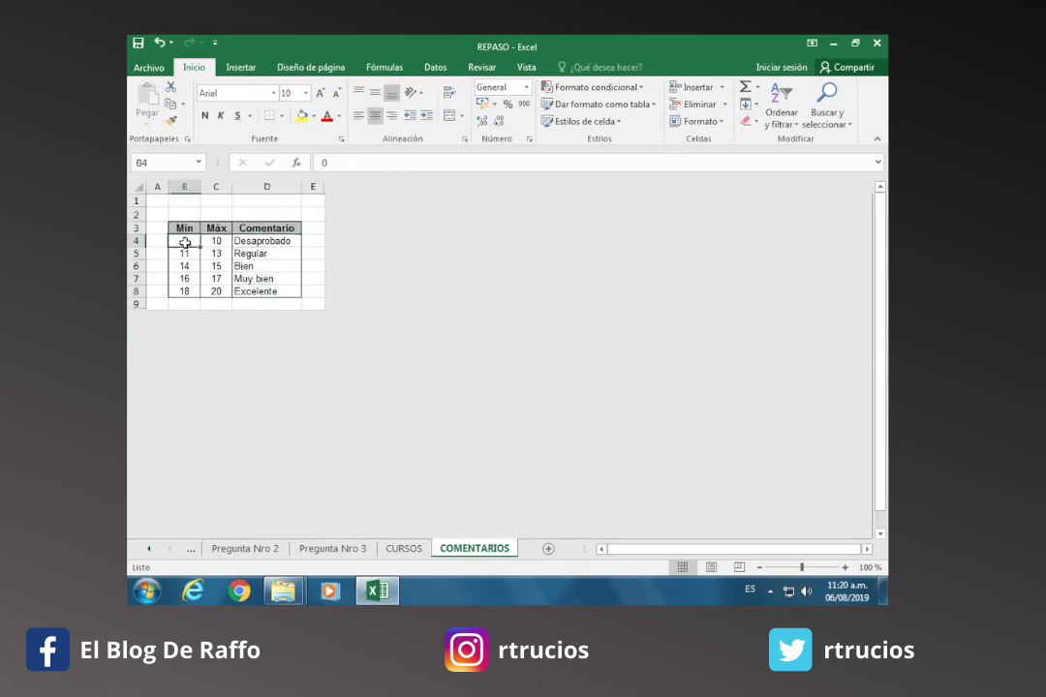
pyautogui.click(276, 242)
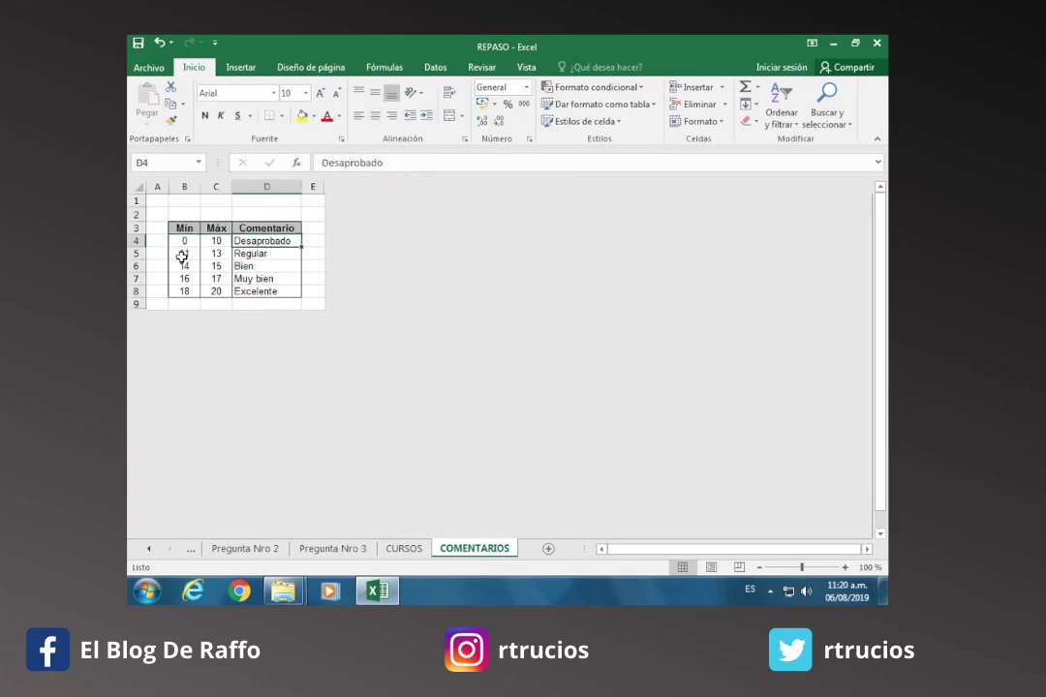
pyautogui.moveTo(178, 254); pyautogui.dragTo(215, 255)
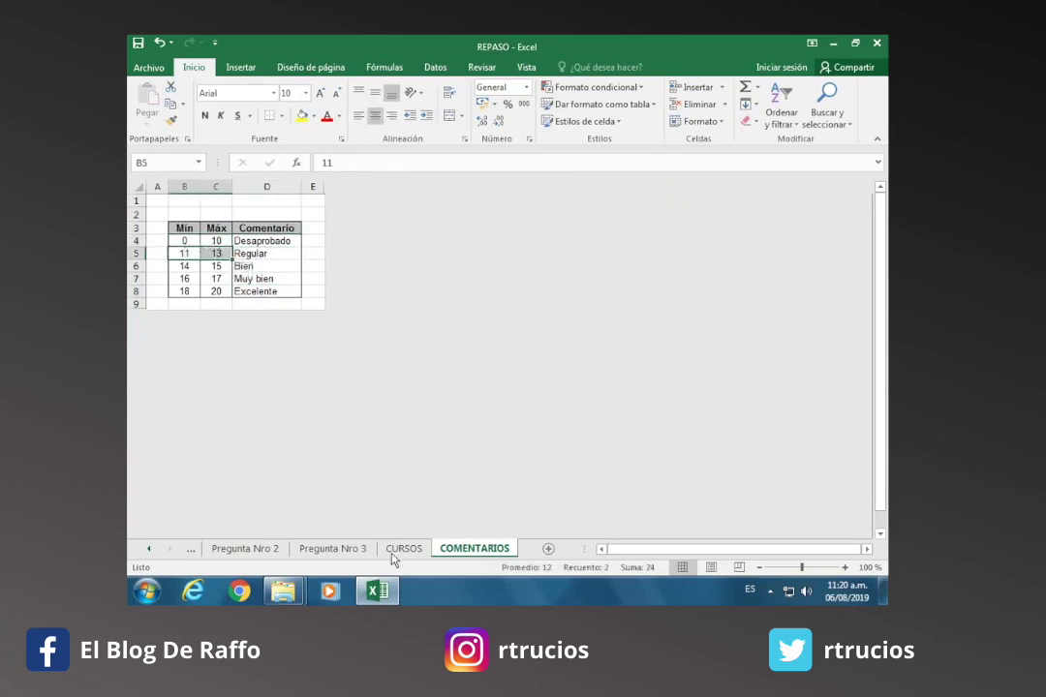
pyautogui.click(361, 549)
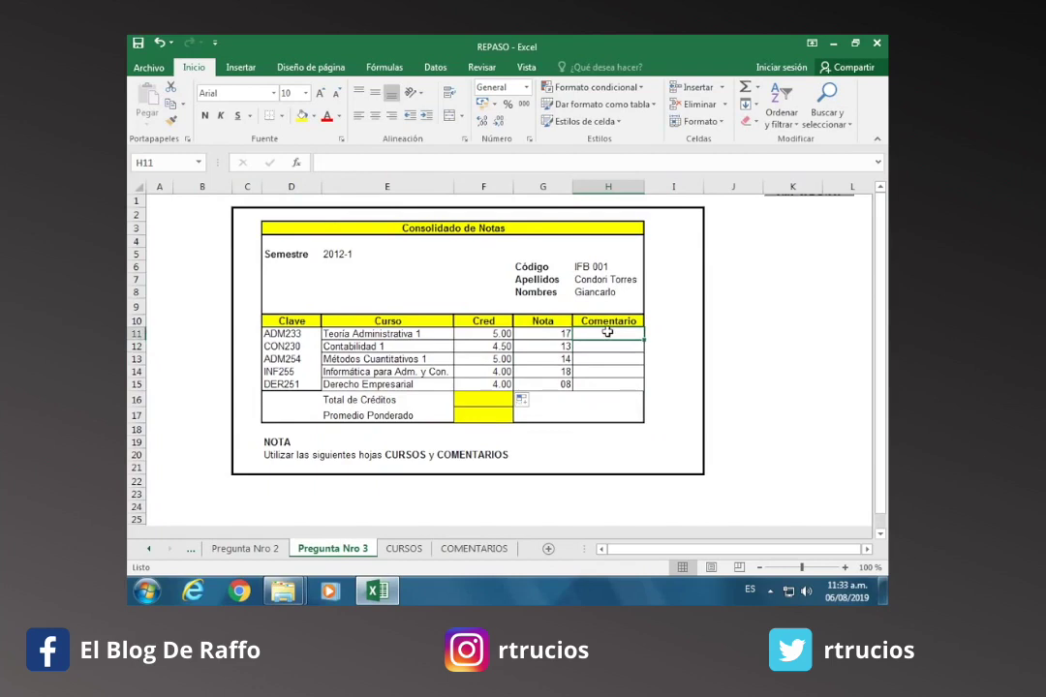
# - Back on COMENTARIOS, select the whole grade table B3:D8
pyautogui.click(470, 549)
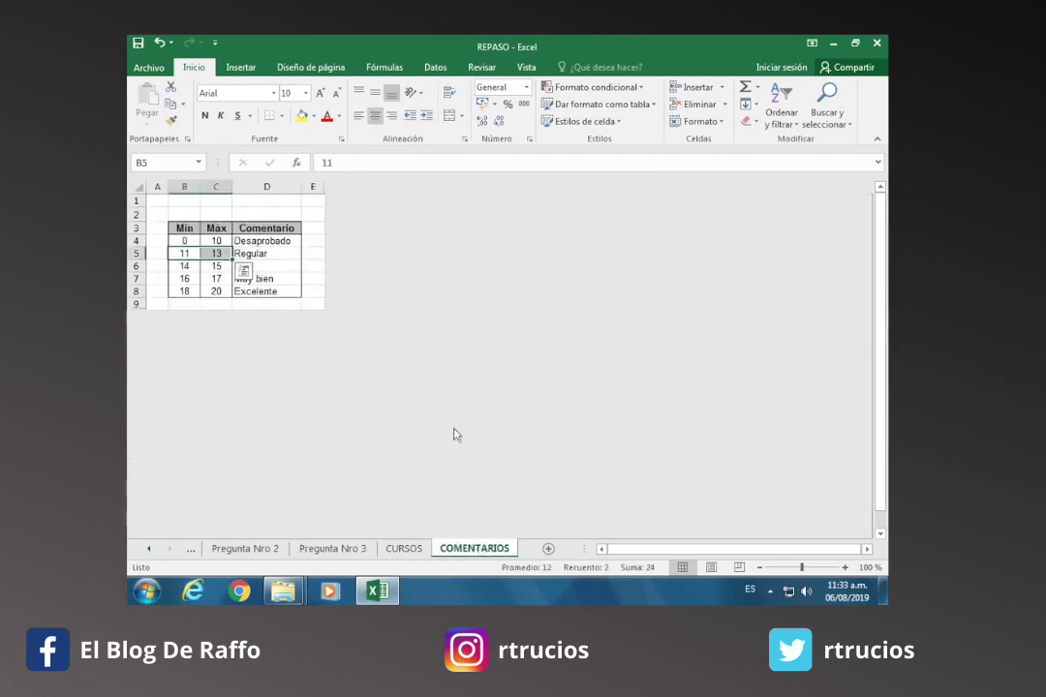
pyautogui.click(275, 290)
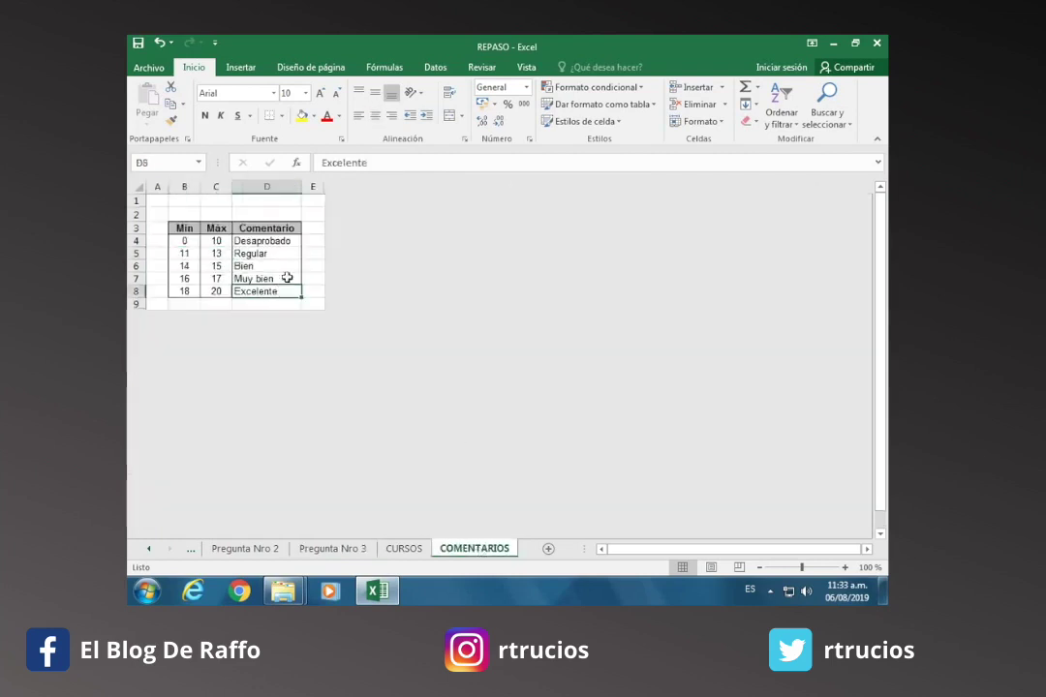
pyautogui.click(219, 254)
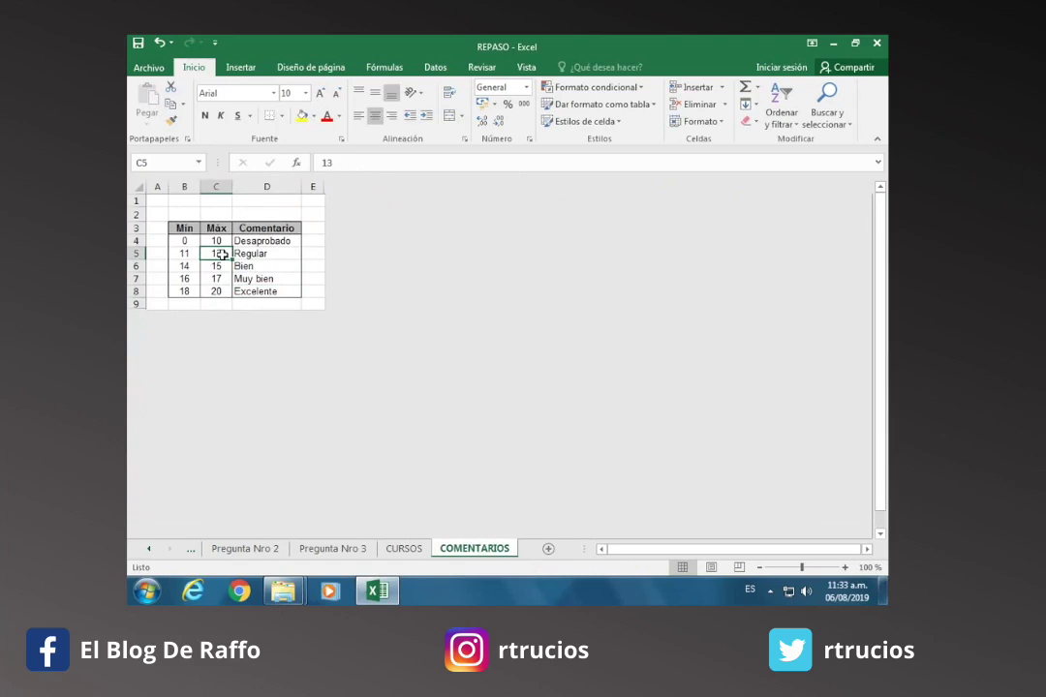
pyautogui.hotkey('ctrl', 'a')
# - Name the grade table COMENTARIO and compare it with the Nota 17 in G11
pyautogui.click(177, 164)
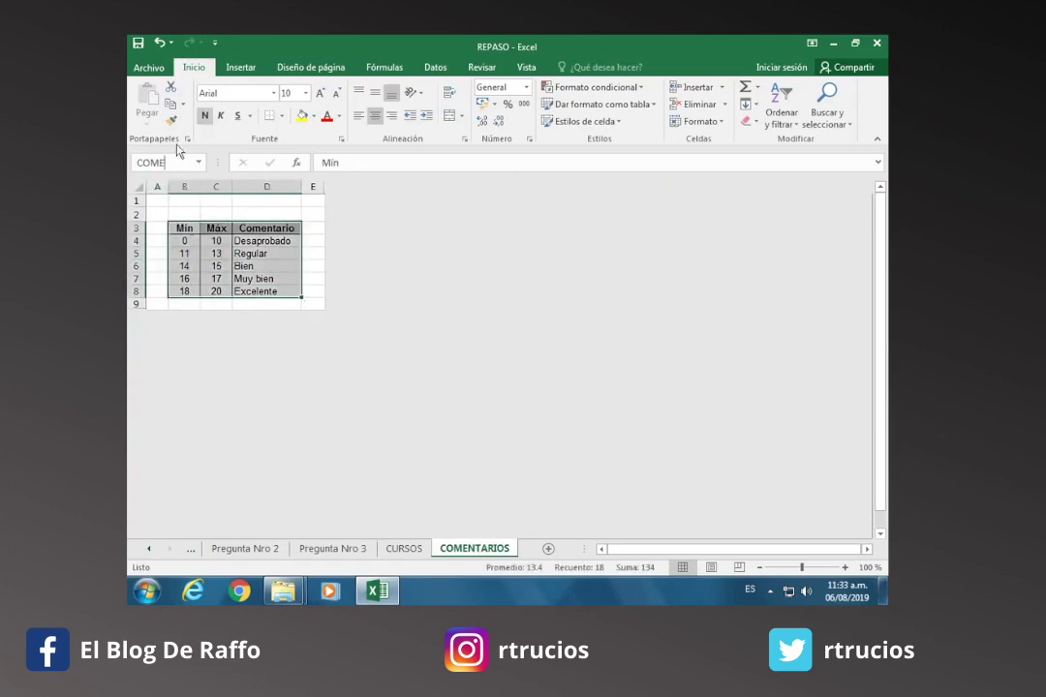
pyautogui.write('TARIOS')
pyautogui.press('Return')
pyautogui.click(406, 549)
pyautogui.click(339, 549)
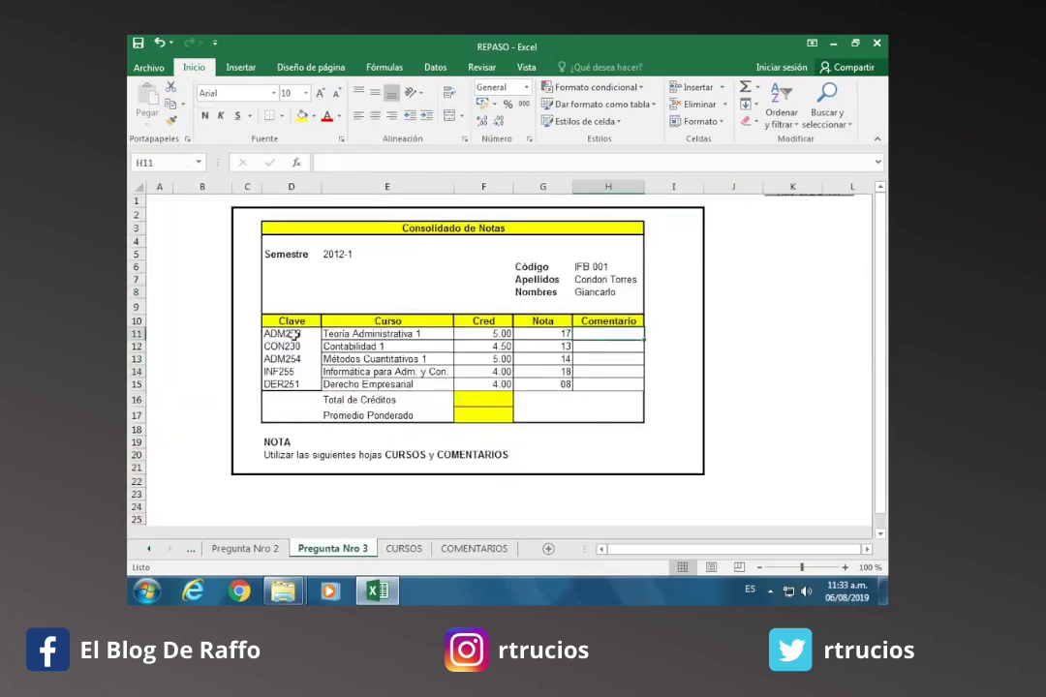
pyautogui.click(480, 549)
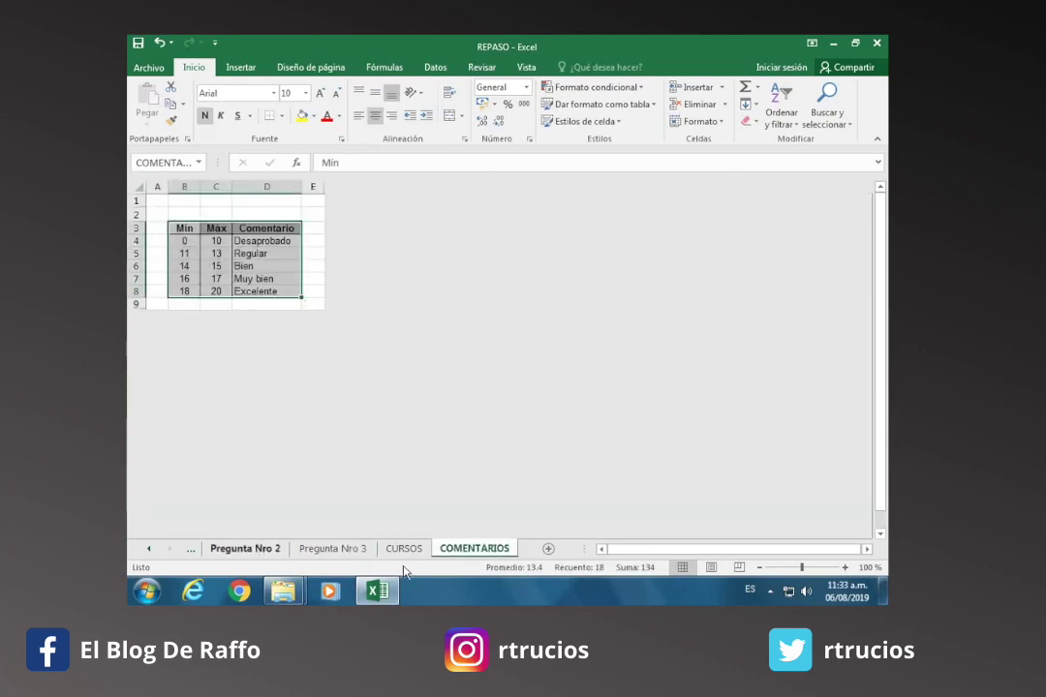
pyautogui.click(339, 549)
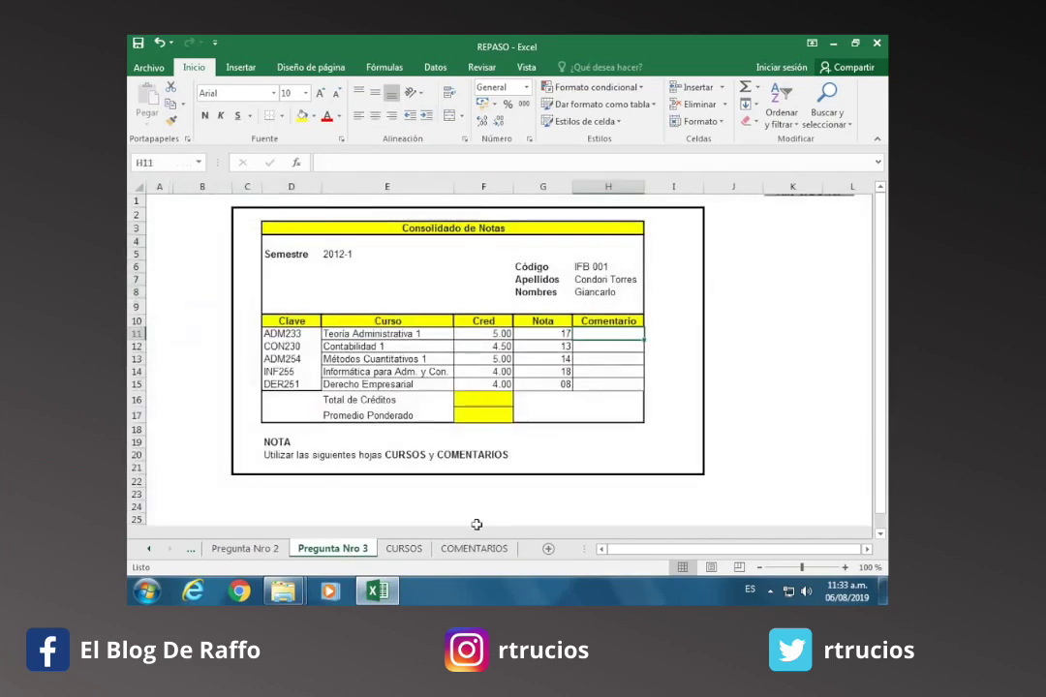
pyautogui.click(563, 334)
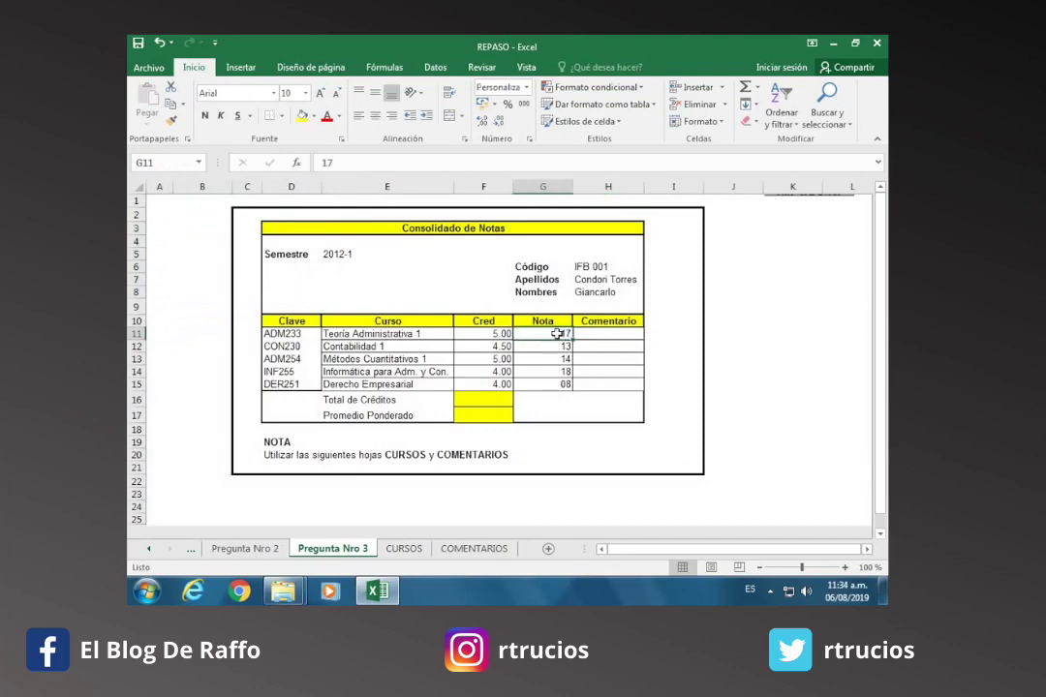
pyautogui.click(473, 548)
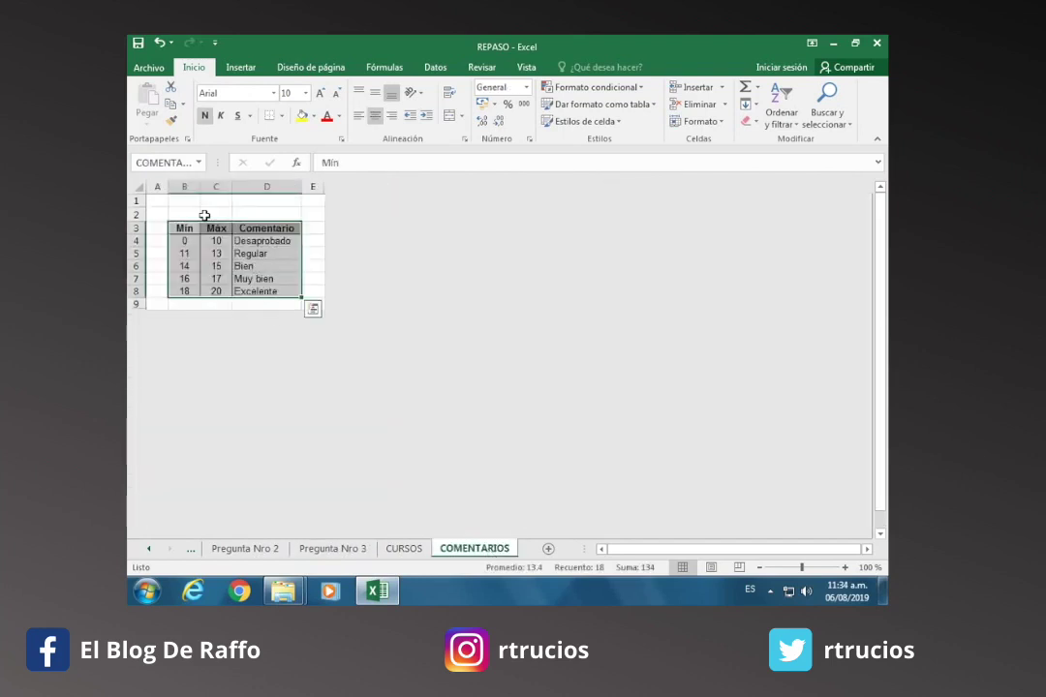
pyautogui.click(353, 550)
# - Enter =BUSCARV(G11,COMENTARIO,3,0) in H11, which returns #N/A
pyautogui.click(592, 334)
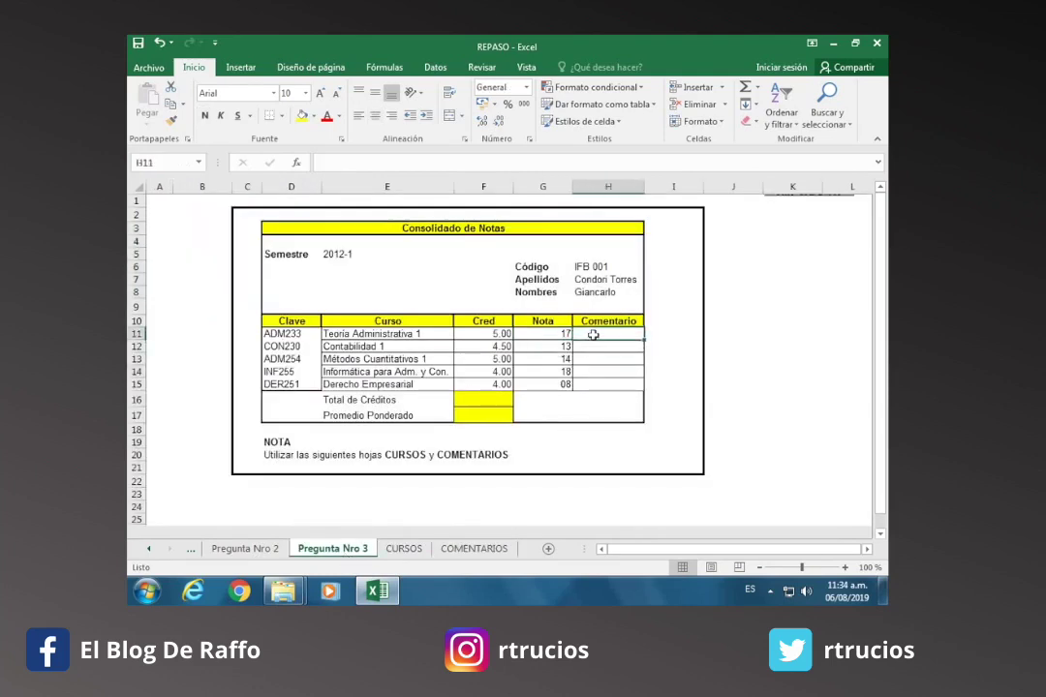
pyautogui.write('=')
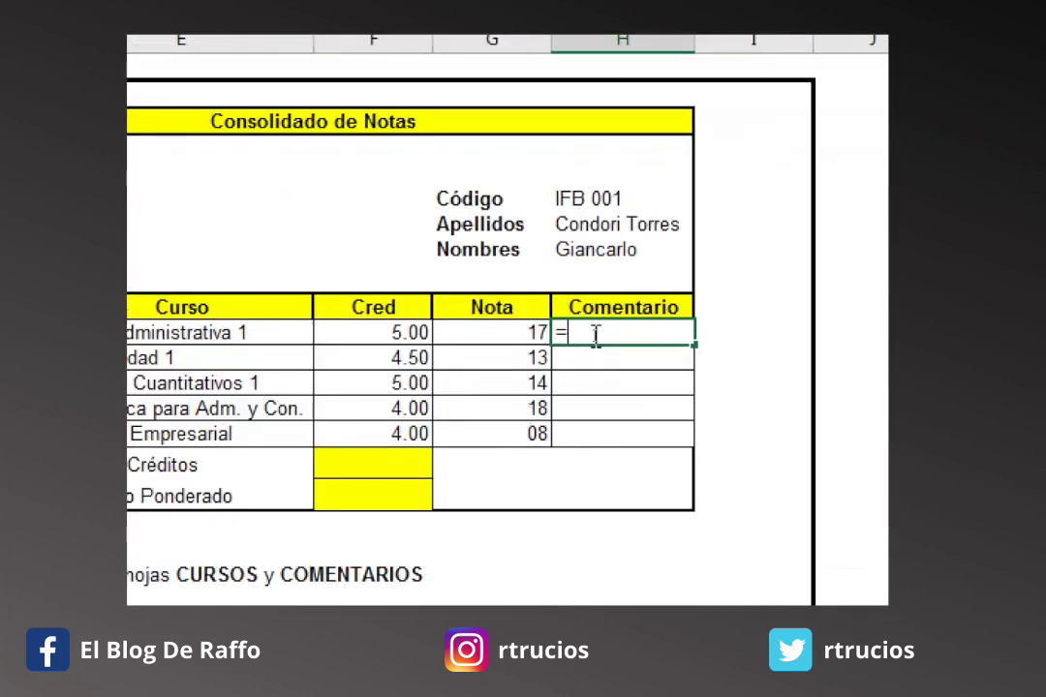
pyautogui.write('BUSC')
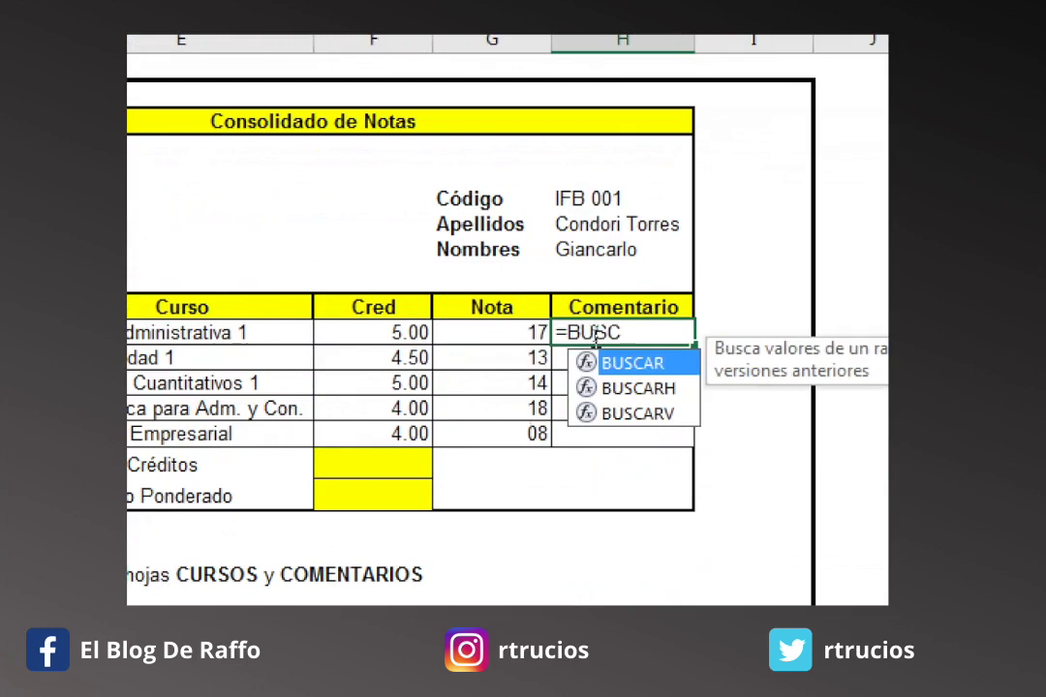
pyautogui.write('ARV(')
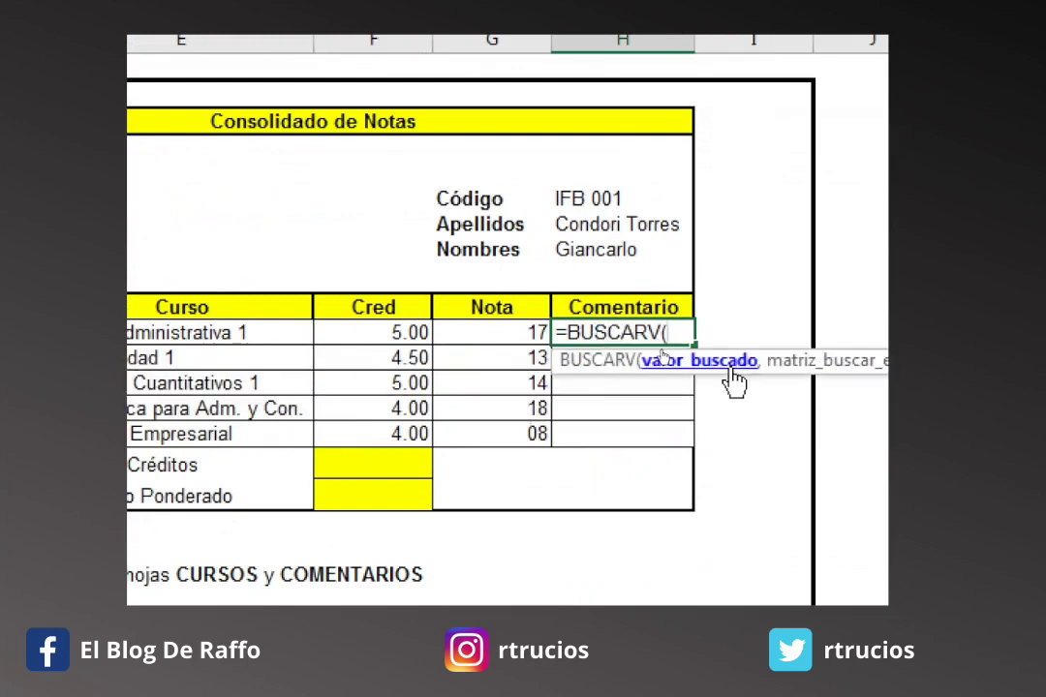
pyautogui.click(537, 329)
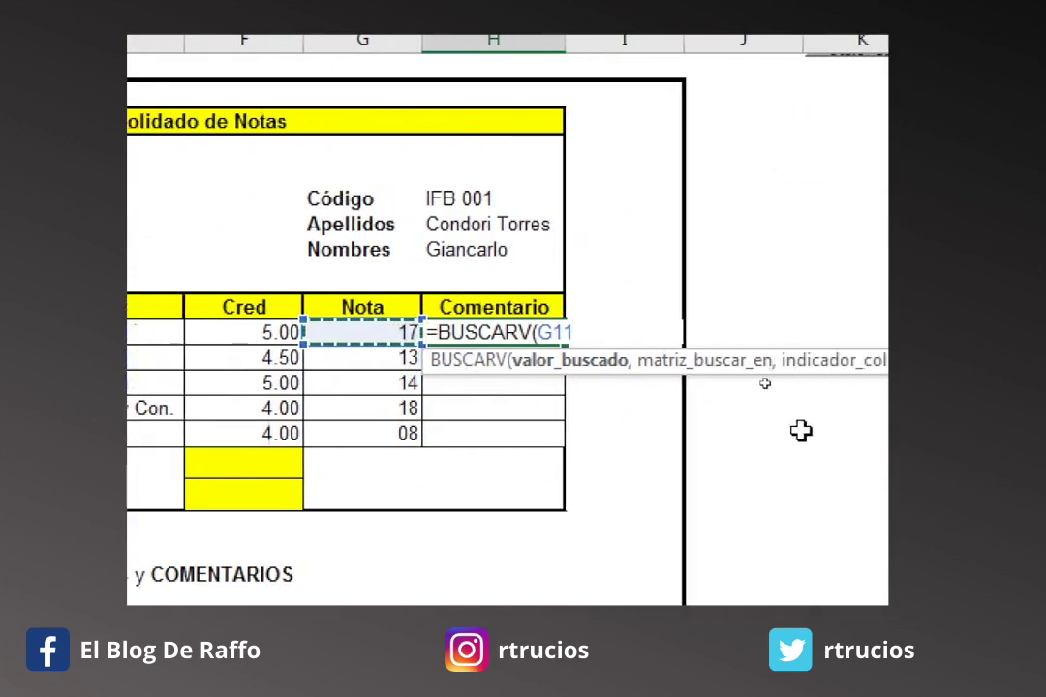
pyautogui.write(',')
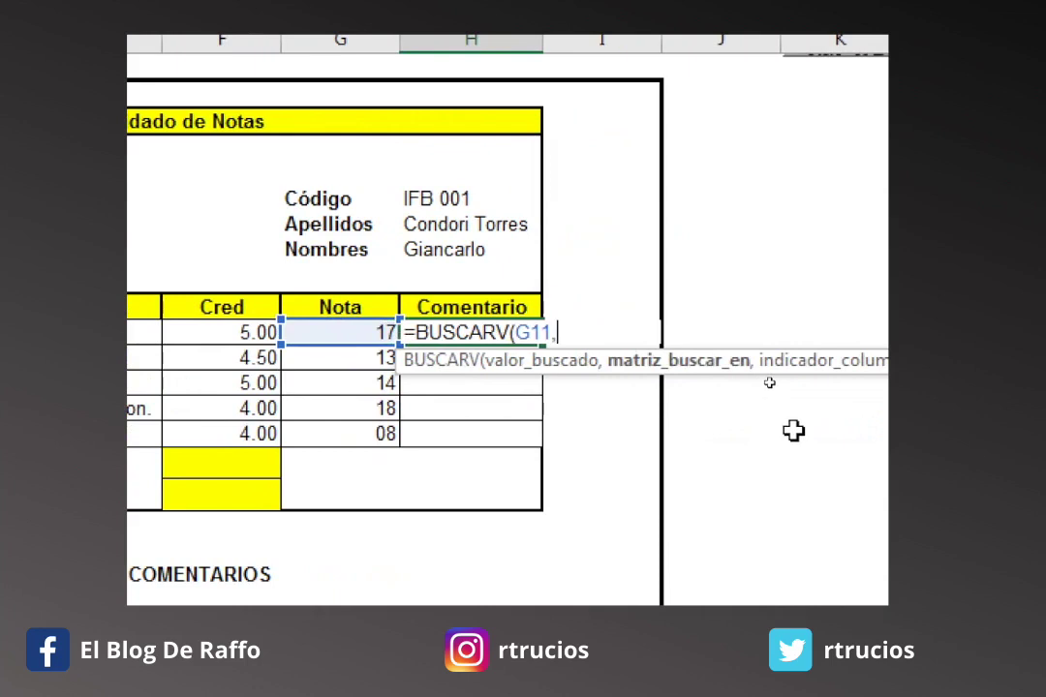
pyautogui.write('C')
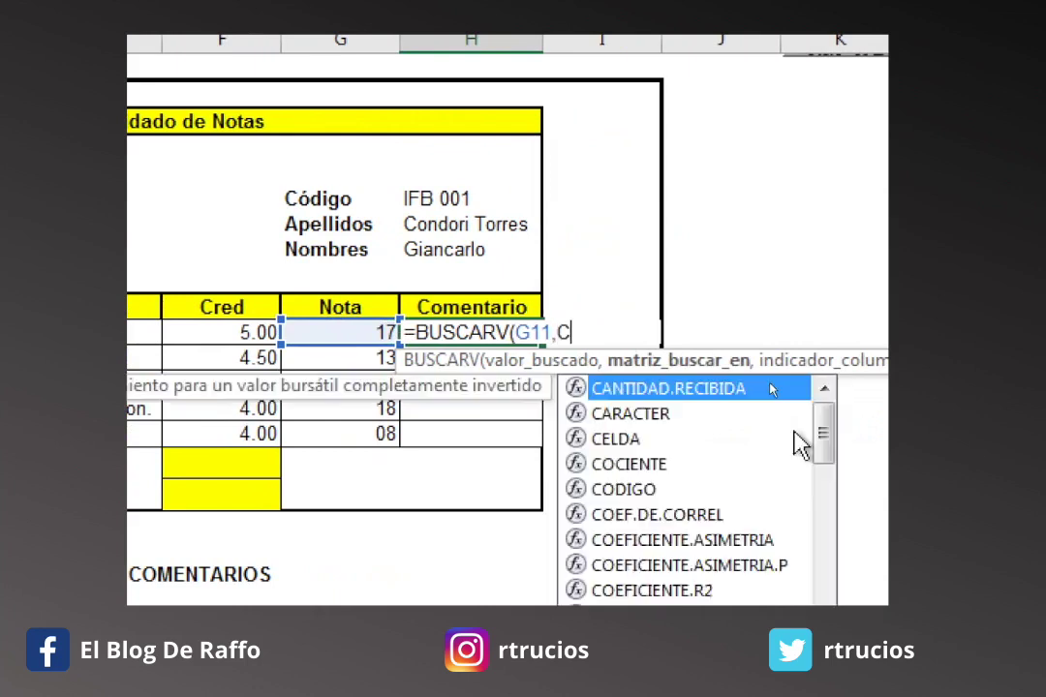
pyautogui.write('OM')
pyautogui.press('Down')
pyautogui.press('Down')
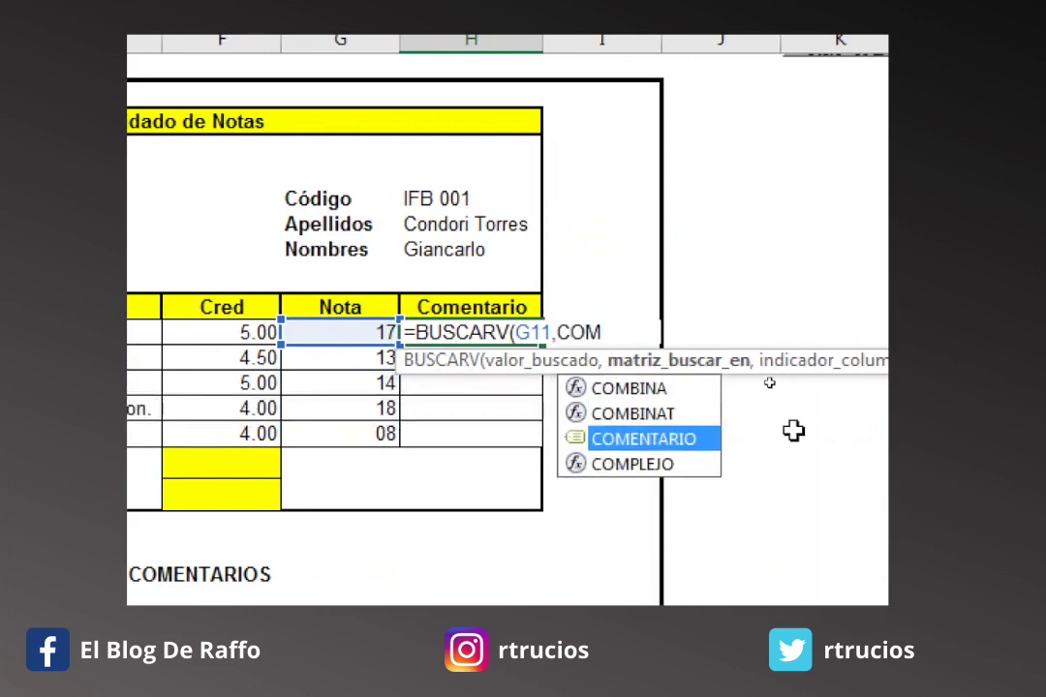
pyautogui.press('Tab')
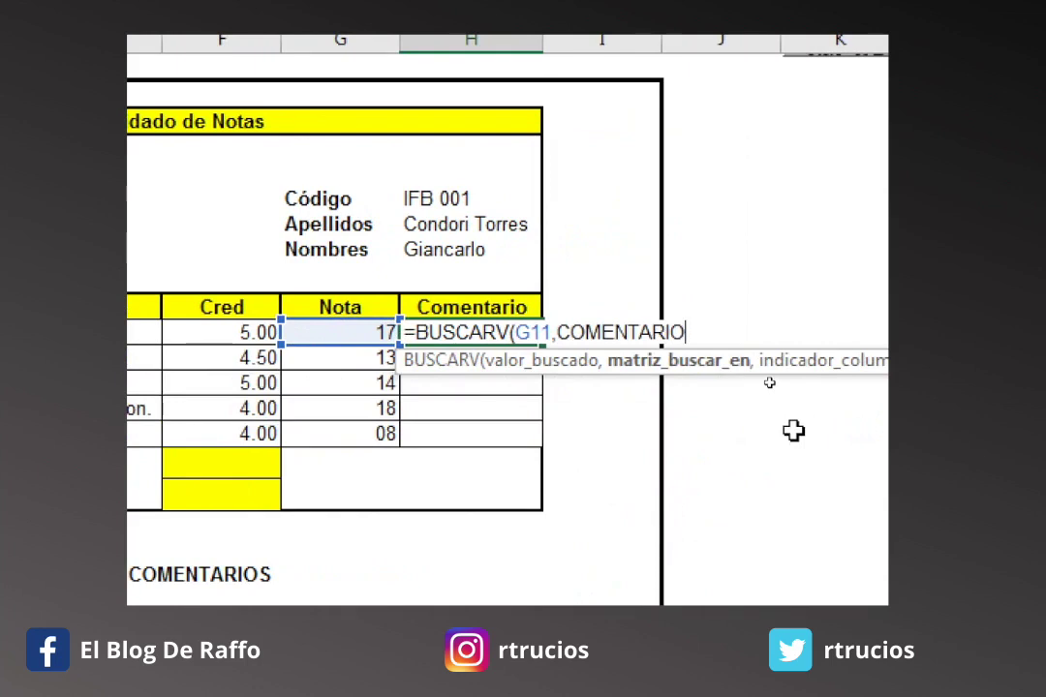
pyautogui.write(',')
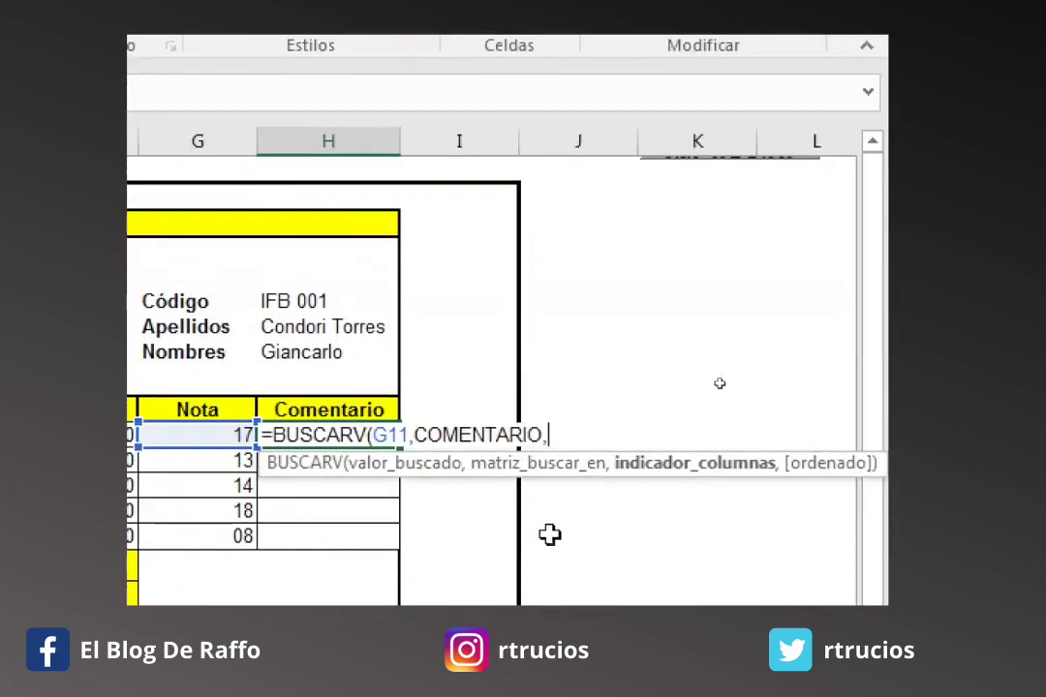
pyautogui.write('3')
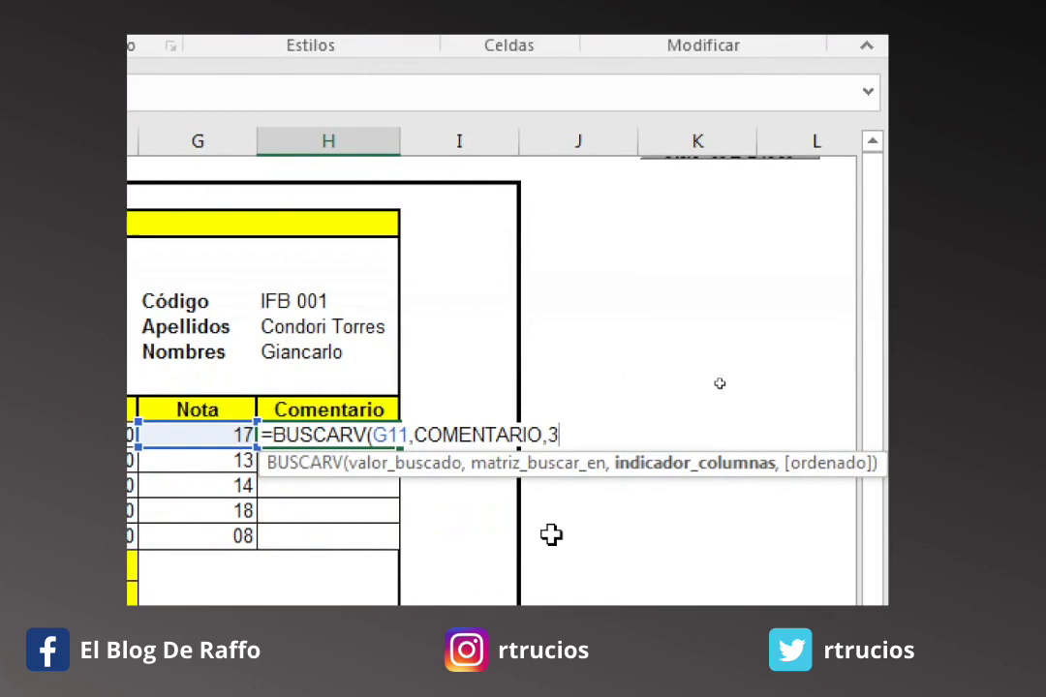
pyautogui.write(',0')
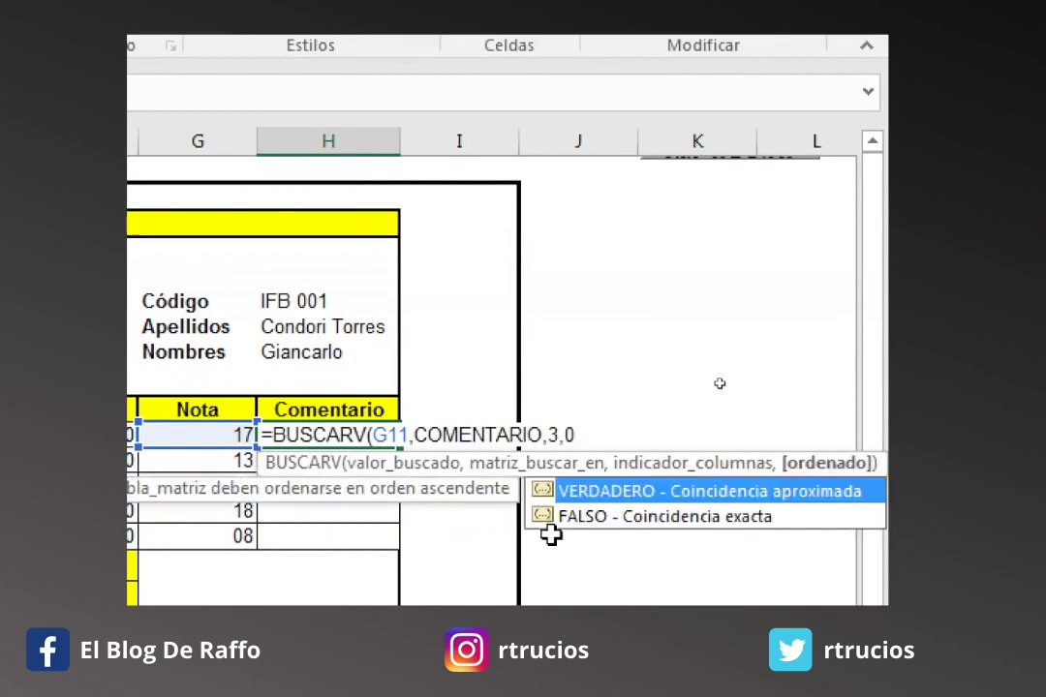
pyautogui.write(')')
pyautogui.press('Return')
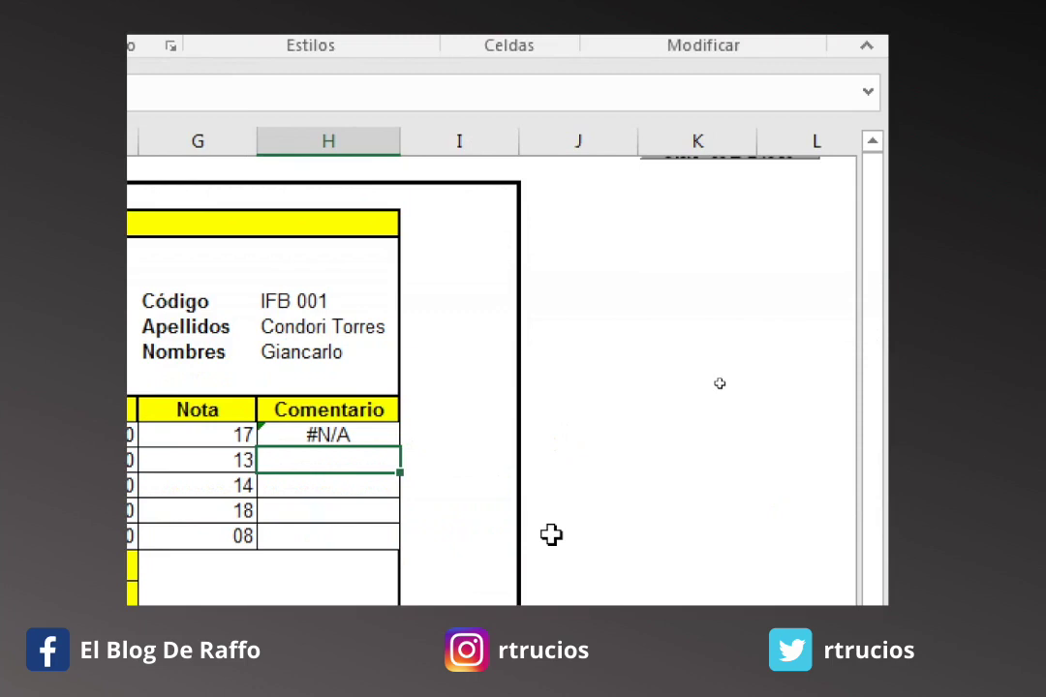
# - Change the H11 lookup to approximate match: =BUSCARV(G11,COMENTARIO,3,1)
pyautogui.hscroll(-2, 411, 525)
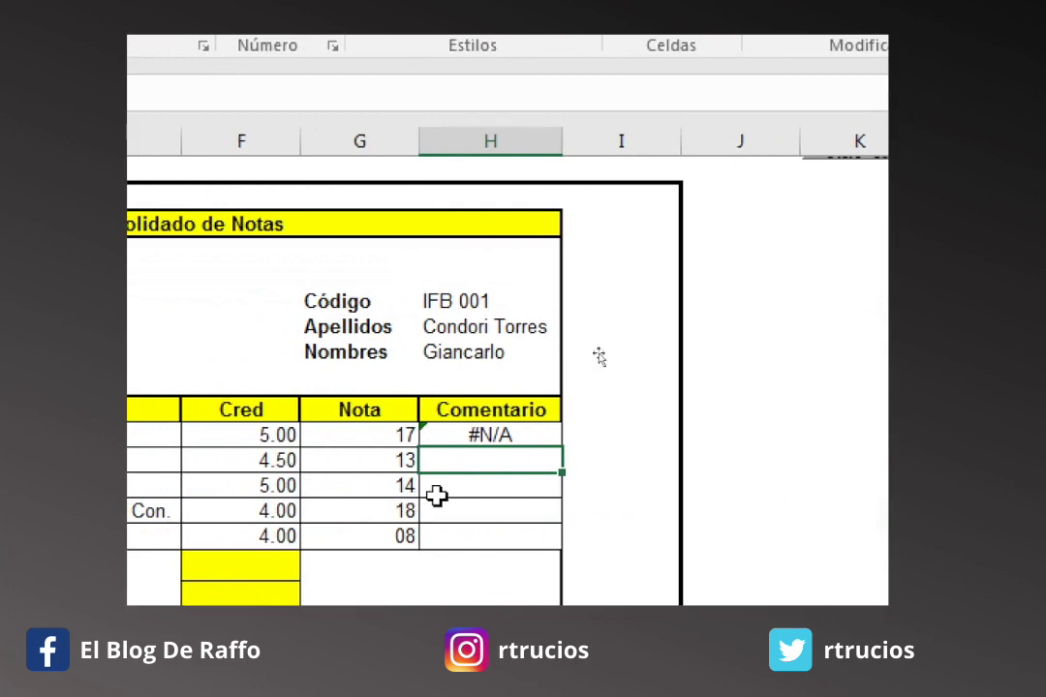
pyautogui.doubleClick(521, 435)
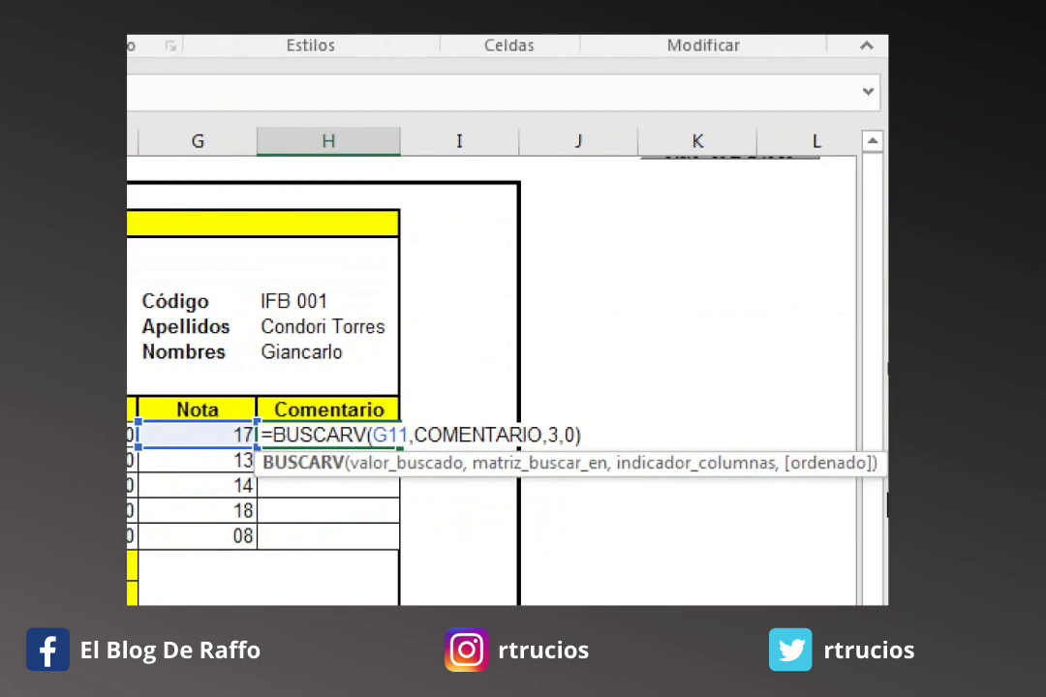
pyautogui.click(573, 435)
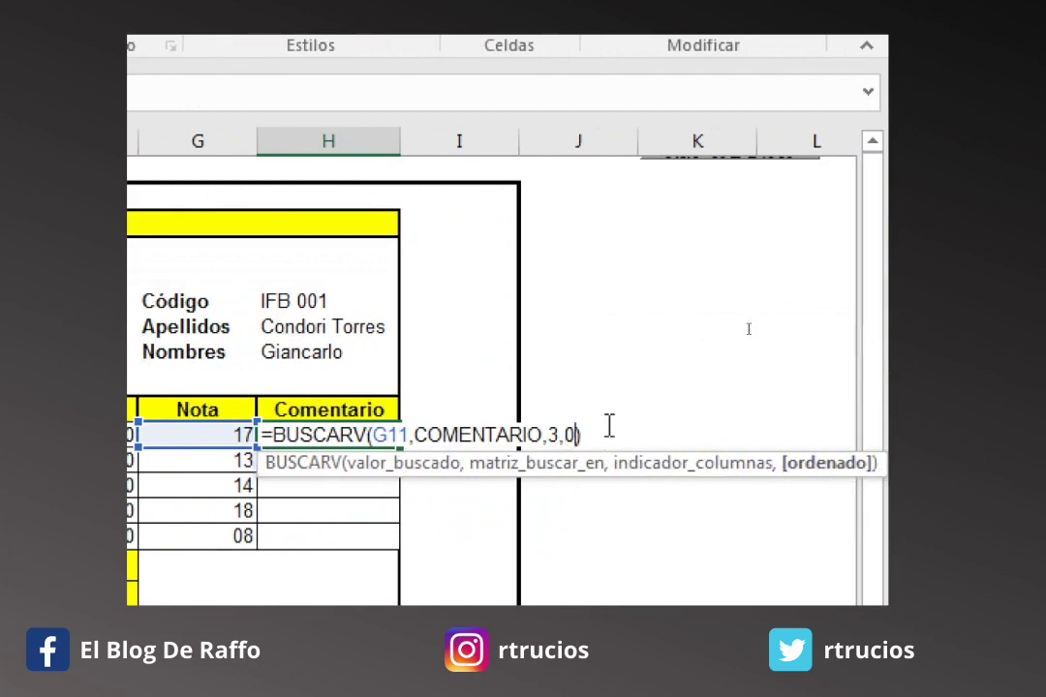
pyautogui.press('BackSpace')
pyautogui.write('1')
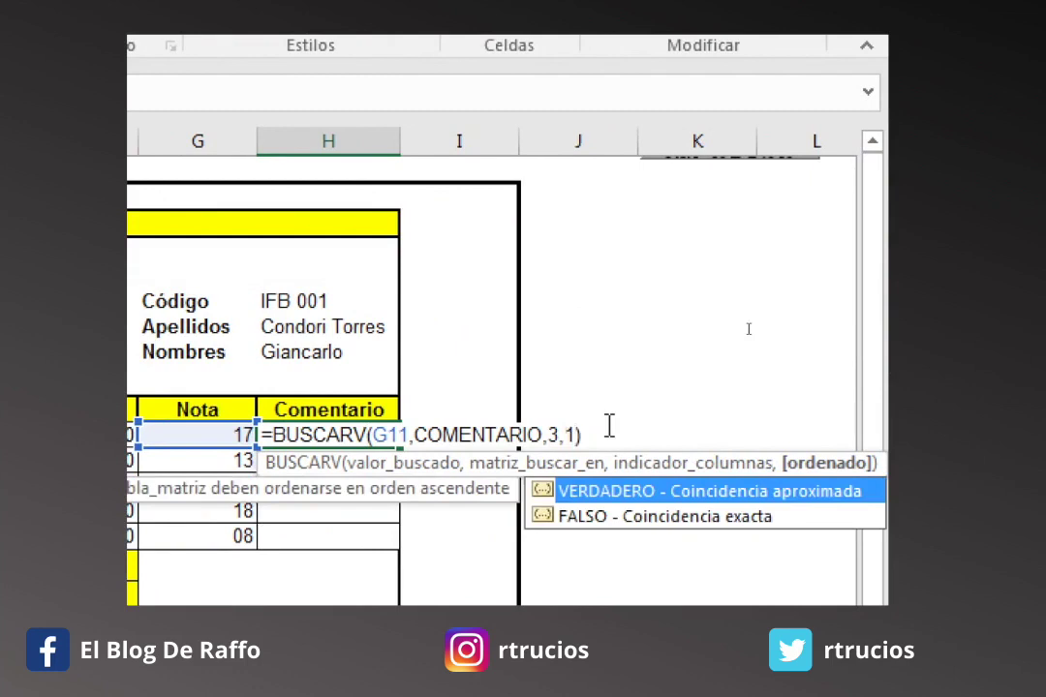
pyautogui.press('Return')
pyautogui.press('Up')
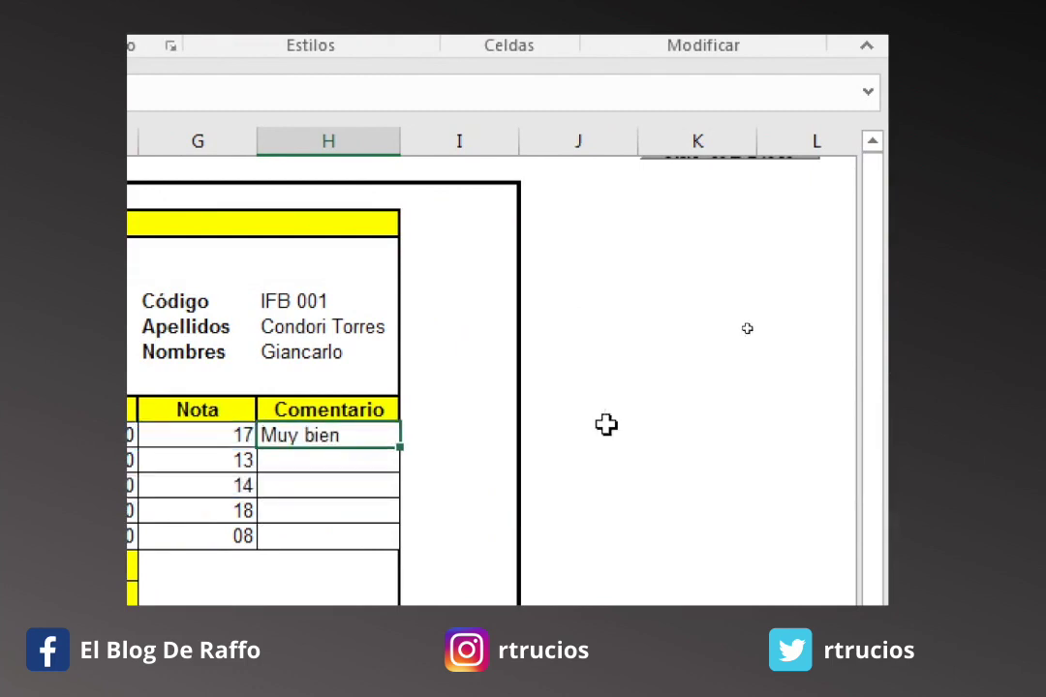
# - Copy the comment lookup down to H15, giving Muy bien, Regular, Bien, Excelente, Desaprobado
pyautogui.doubleClick(400, 447)
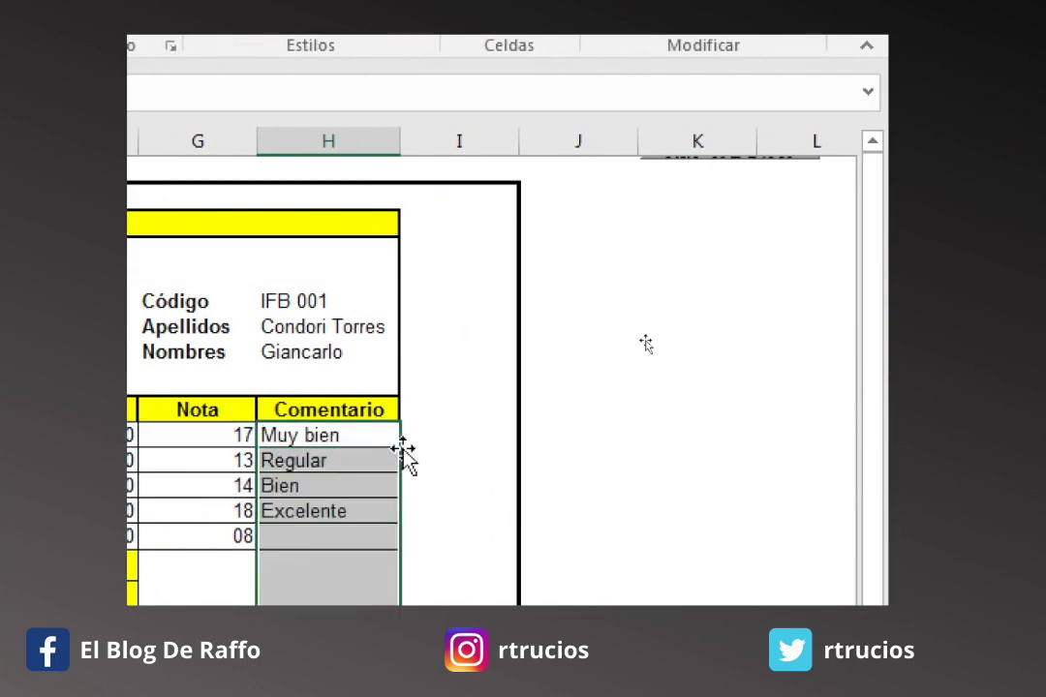
pyautogui.hotkey('ctrl', 'z')
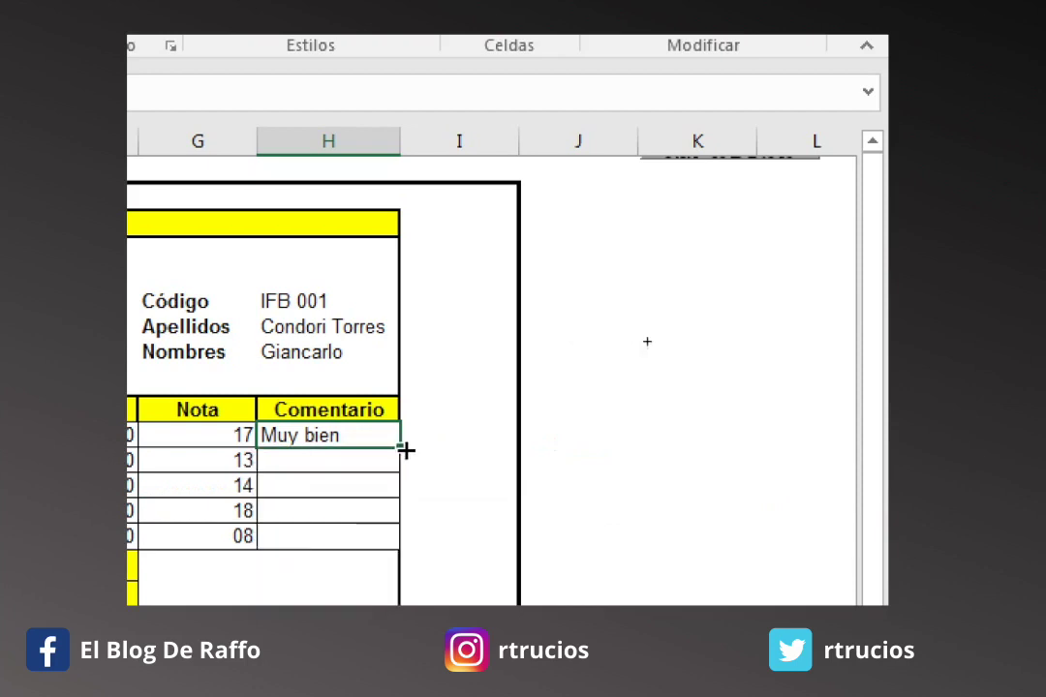
pyautogui.moveTo(405, 450); pyautogui.dragTo(406, 536)
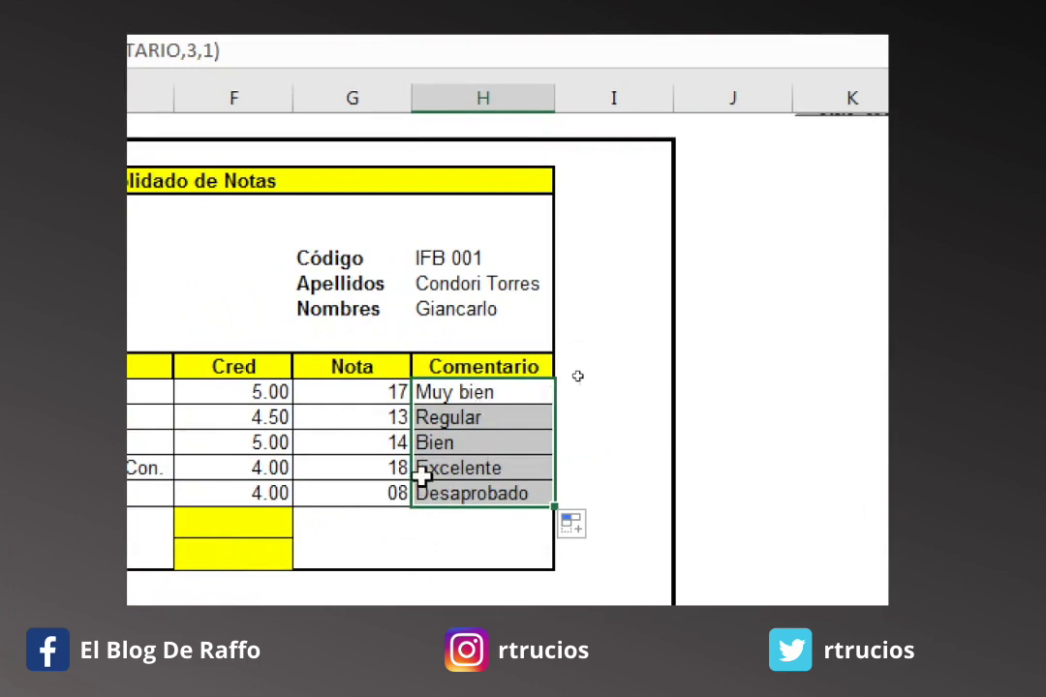
pyautogui.hotkey('shift', 'Up')
pyautogui.doubleClick(485, 395)
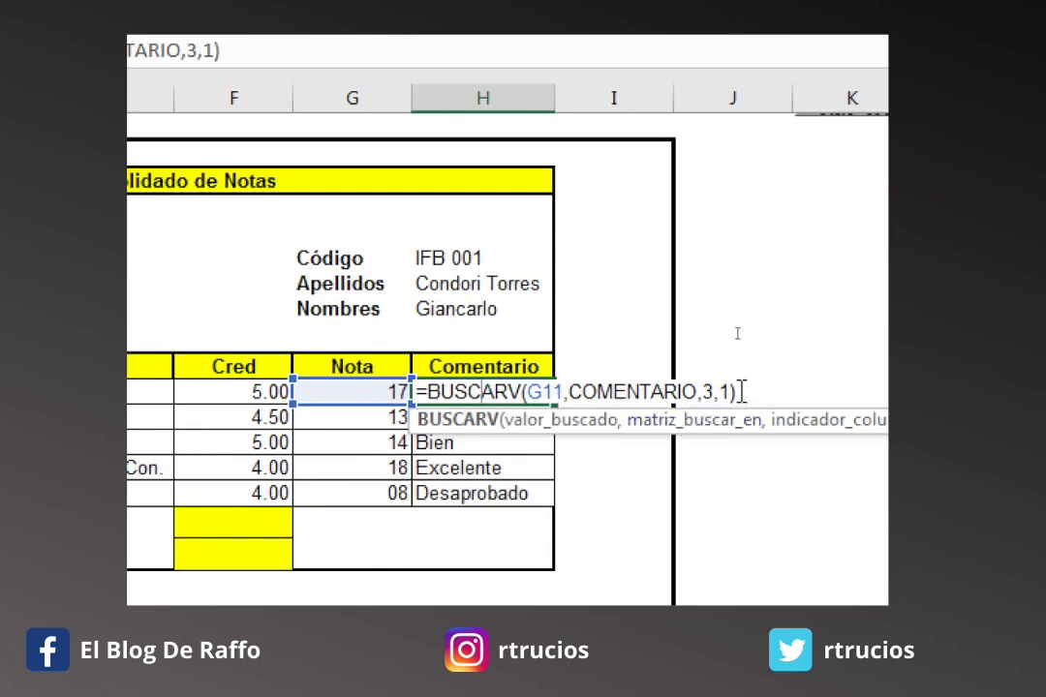
pyautogui.hotkey('ctrl', 'Return')
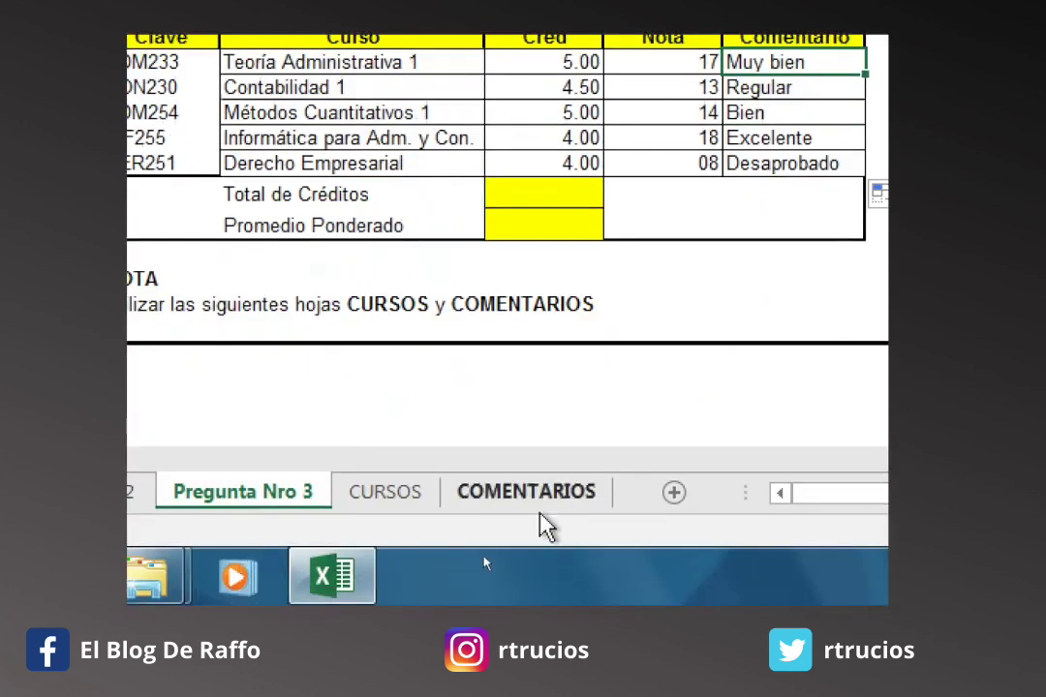
pyautogui.click(531, 496)
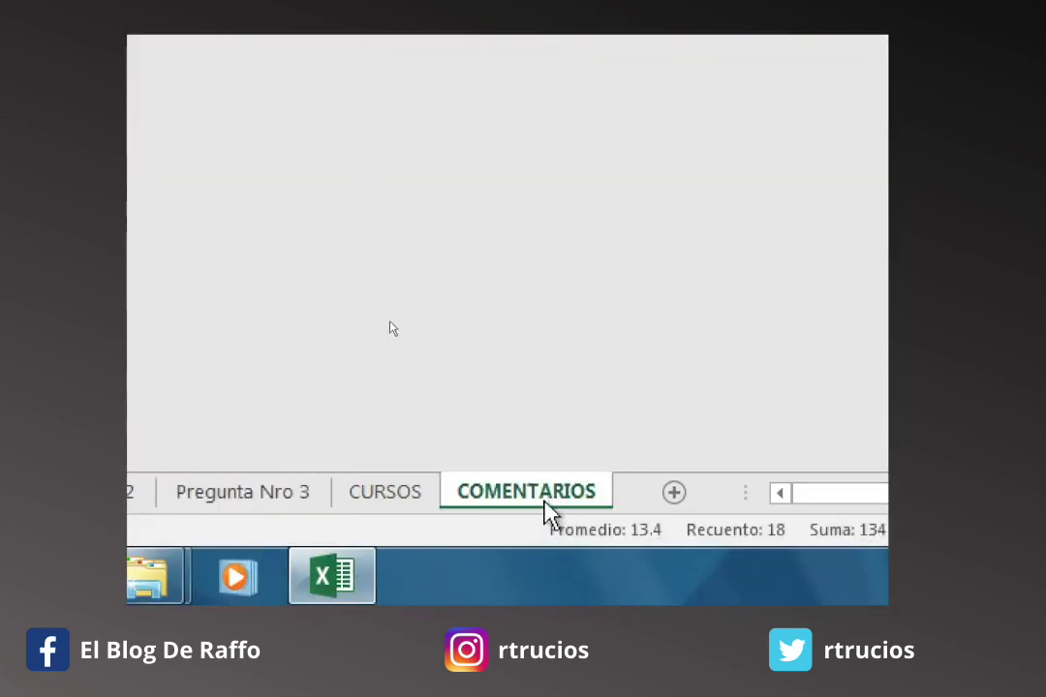
# - Check the Desaprobado range on COMENTARIOS: Mín 0 to Máx 10
pyautogui.click(279, 174)
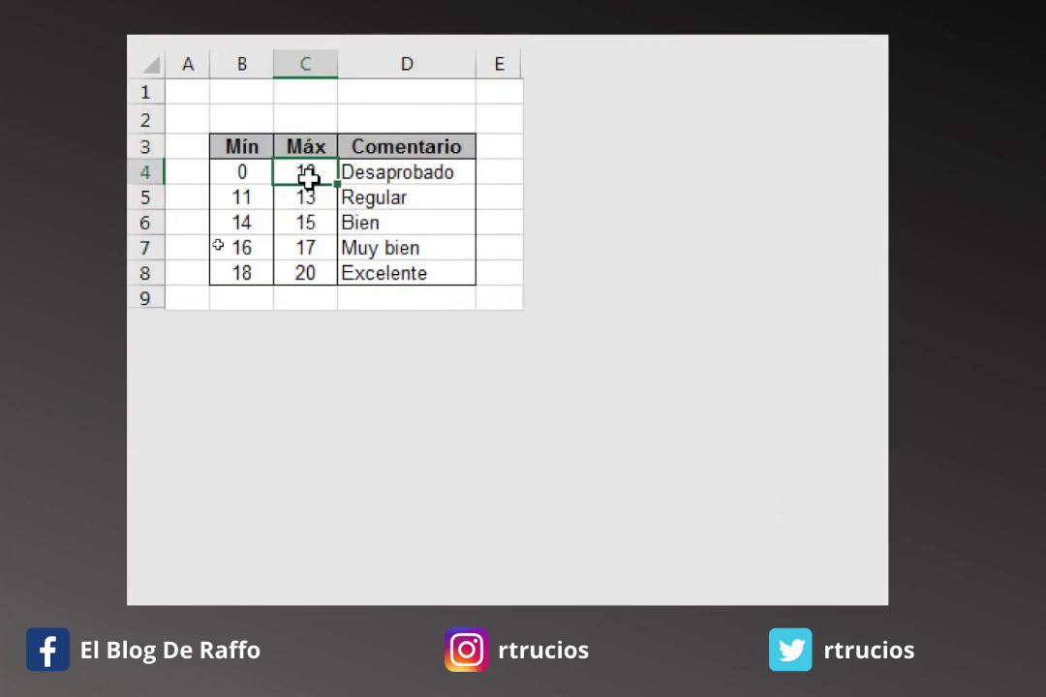
pyautogui.moveTo(250, 172); pyautogui.dragTo(289, 172)
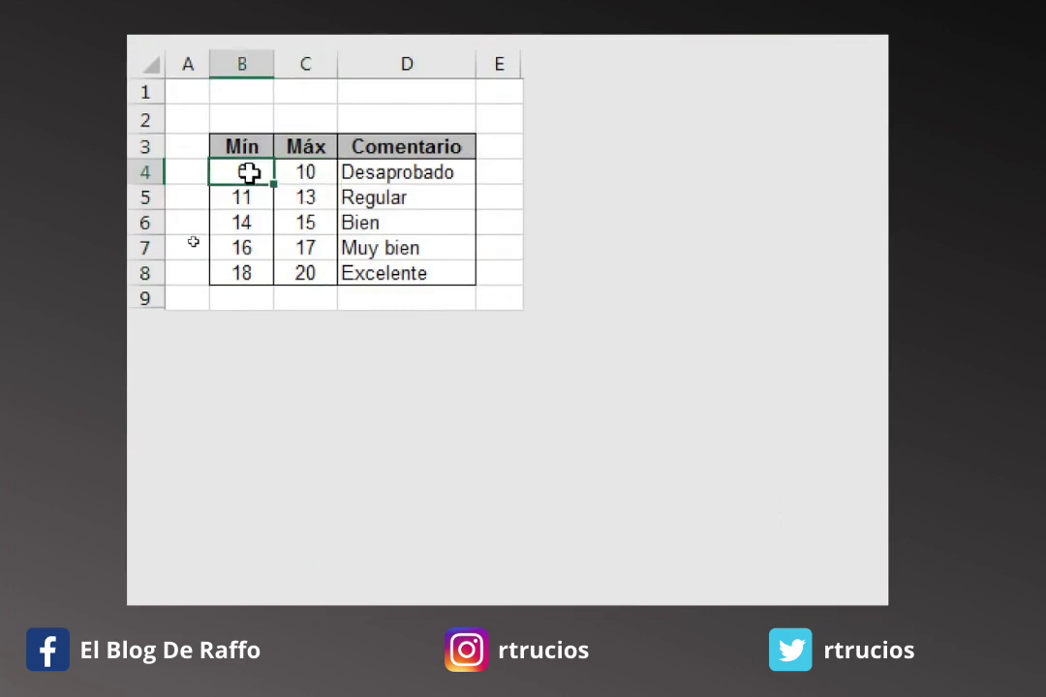
pyautogui.click(290, 172)
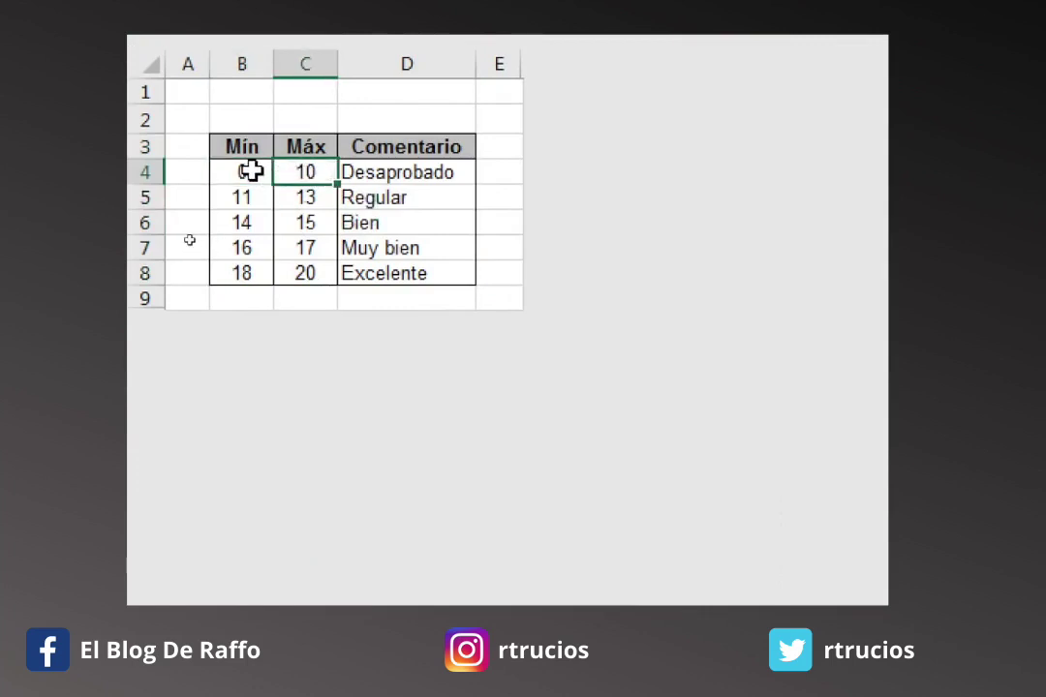
pyautogui.click(259, 171)
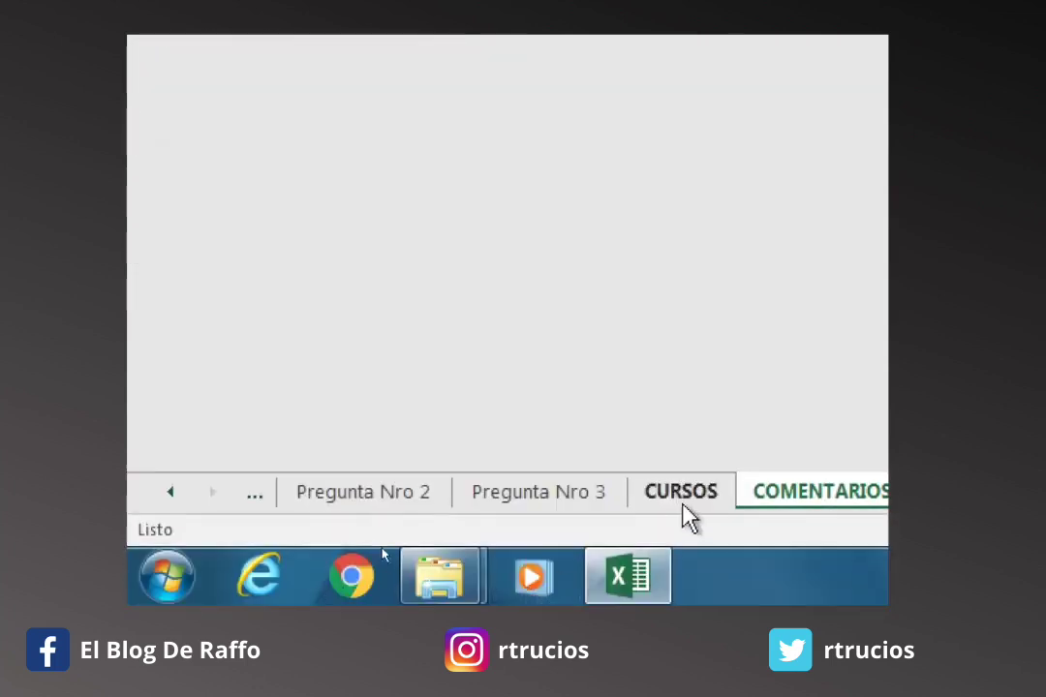
# - Back on Pregunta Nro 3, keep H11's comment lookup approximate by re-entering match type 1
pyautogui.click(557, 494)
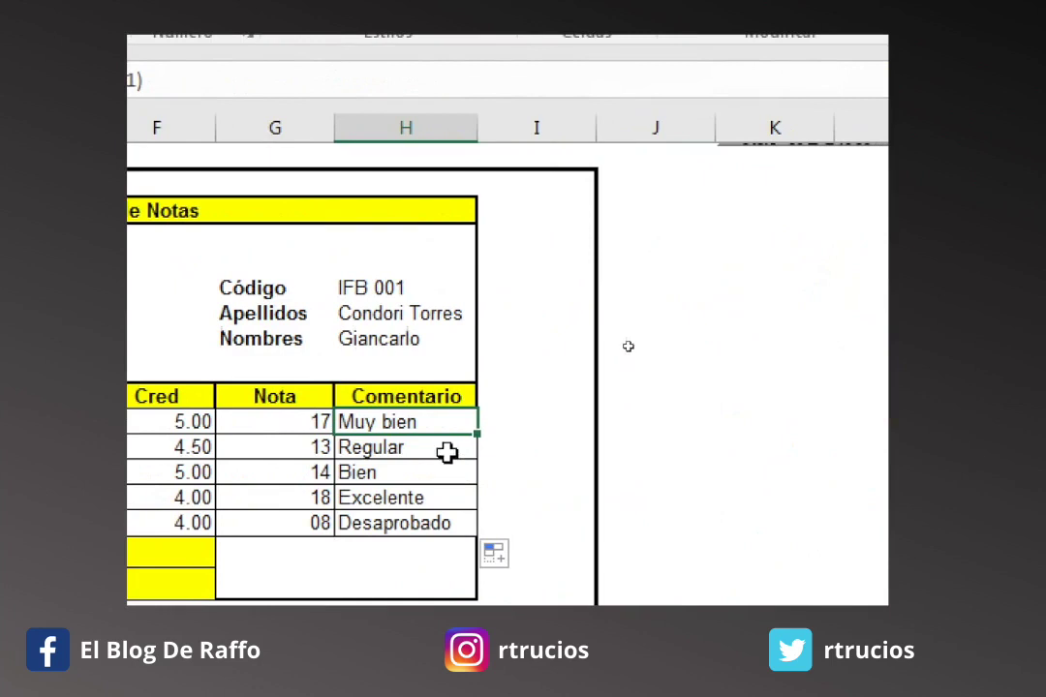
pyautogui.doubleClick(444, 429)
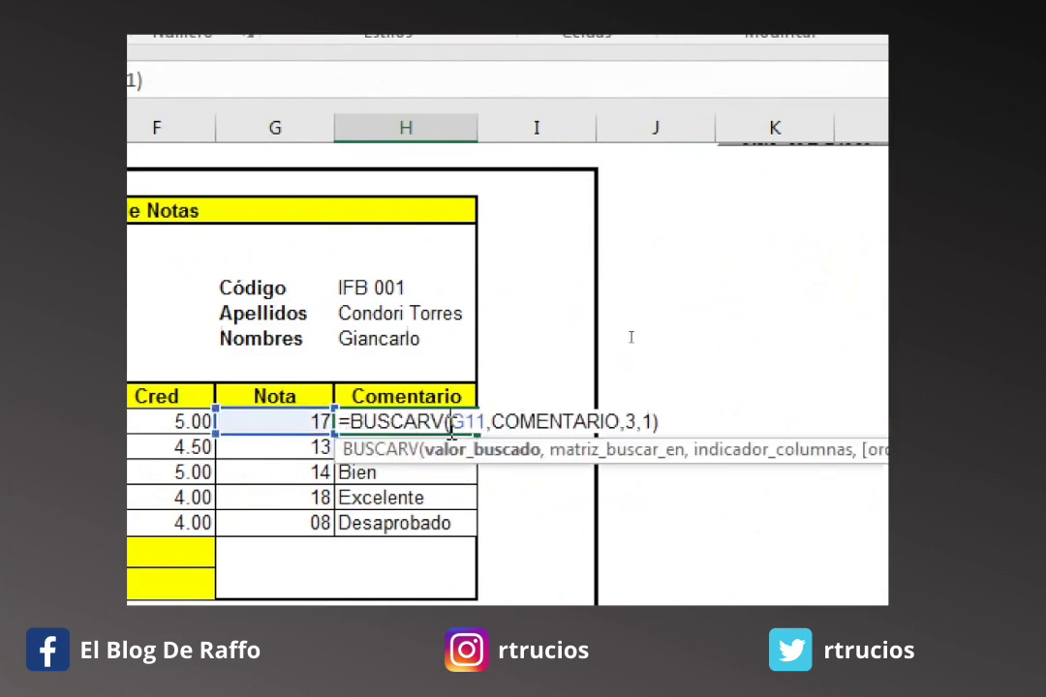
pyautogui.click(644, 421)
pyautogui.press('Delete')
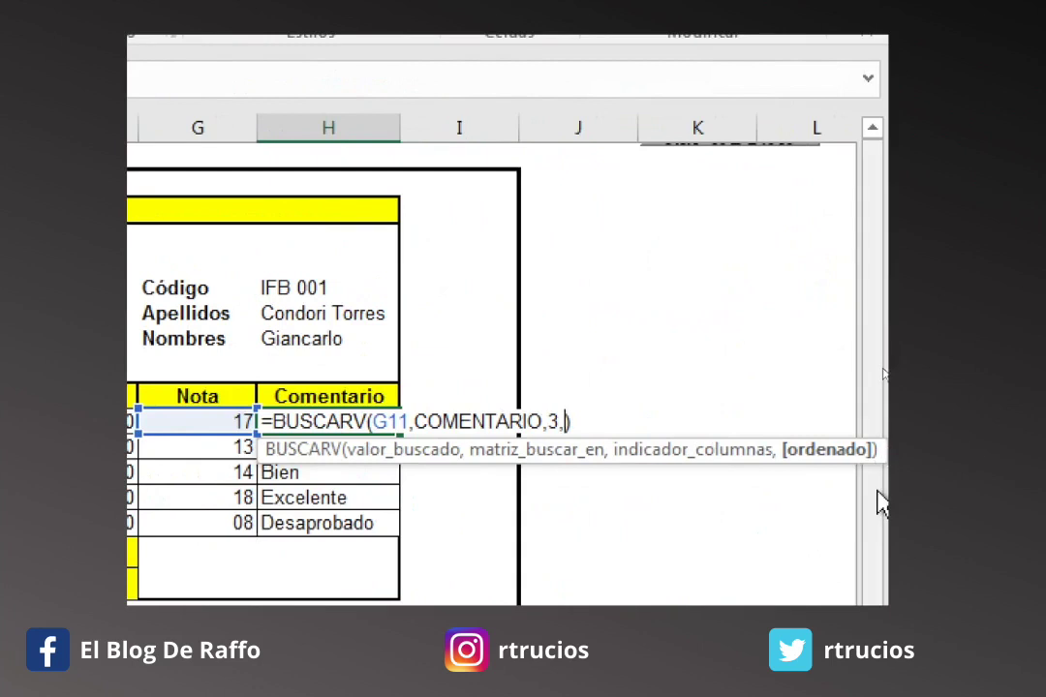
pyautogui.press('BackSpace')
pyautogui.write(',')
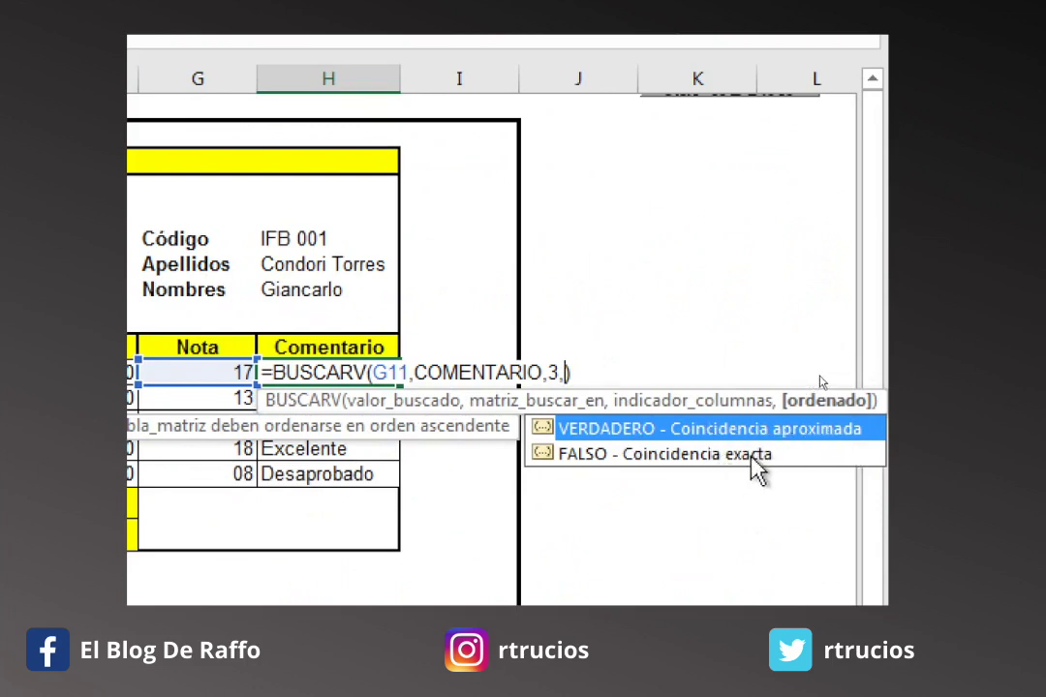
pyautogui.write('1')
pyautogui.press('Return')
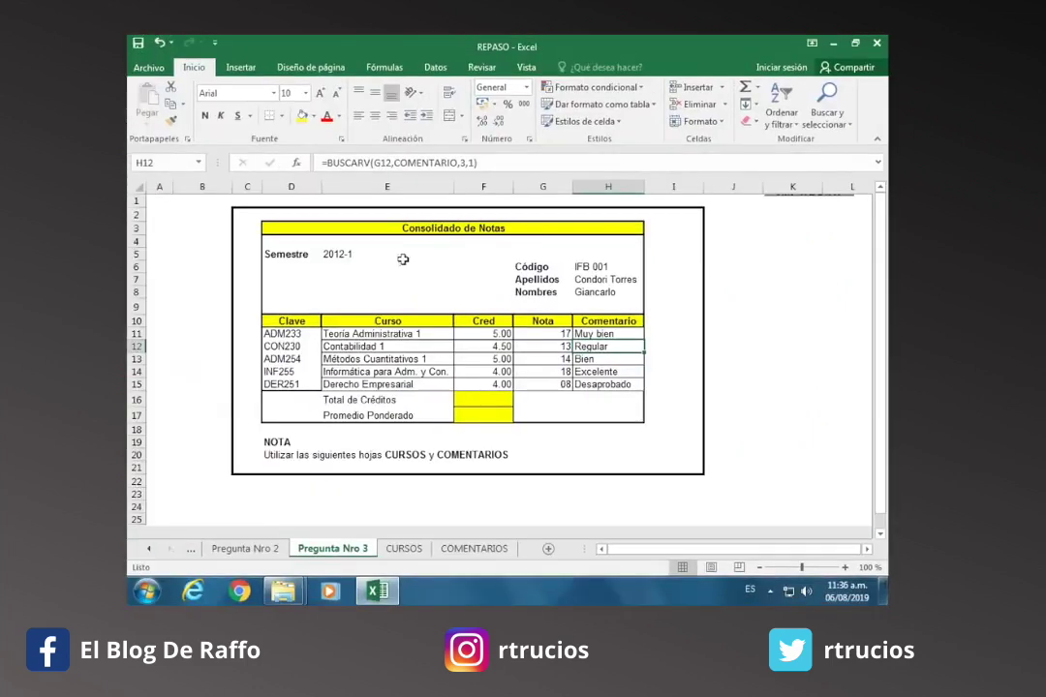
# - Total the credits in F16 with =SUMA(F11:F15), giving 22.50
pyautogui.click(488, 401)
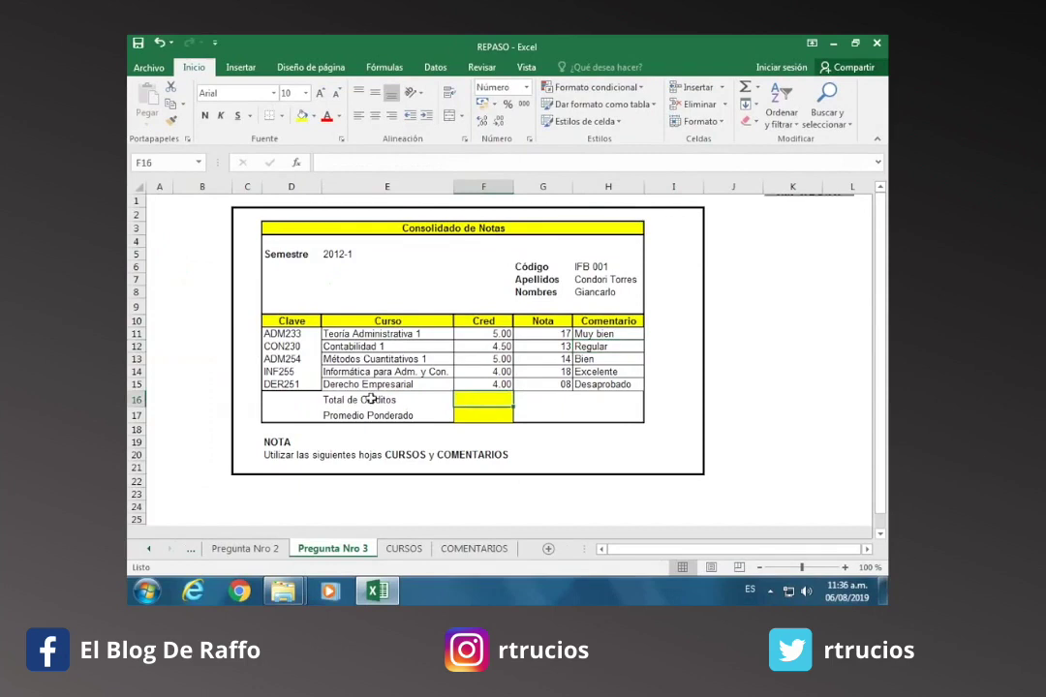
pyautogui.write('=')
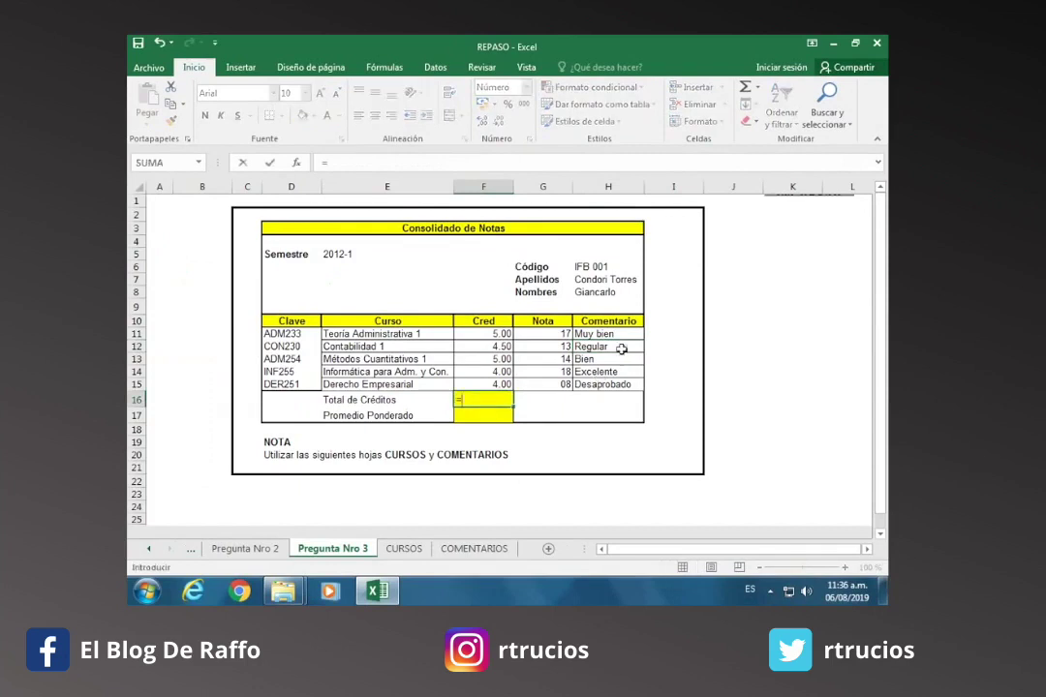
pyautogui.write('SUMA')
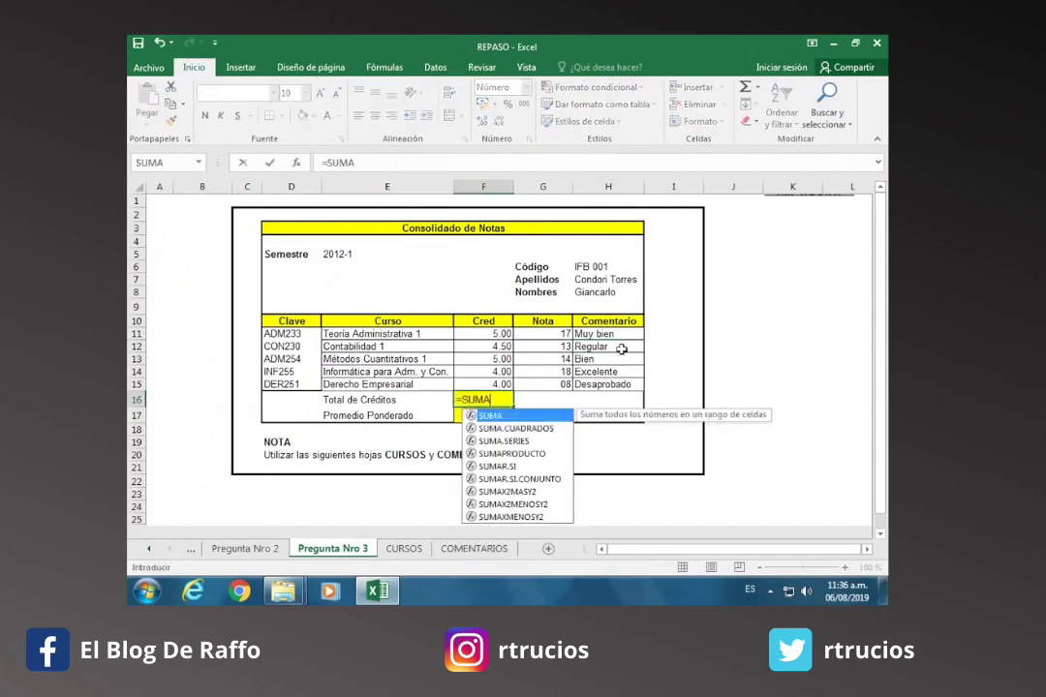
pyautogui.write('(')
pyautogui.moveTo(506, 334)
pyautogui.mouseDown()
pyautogui.moveTo(505, 361)
pyautogui.moveTo(521, 375)
pyautogui.mouseUp()
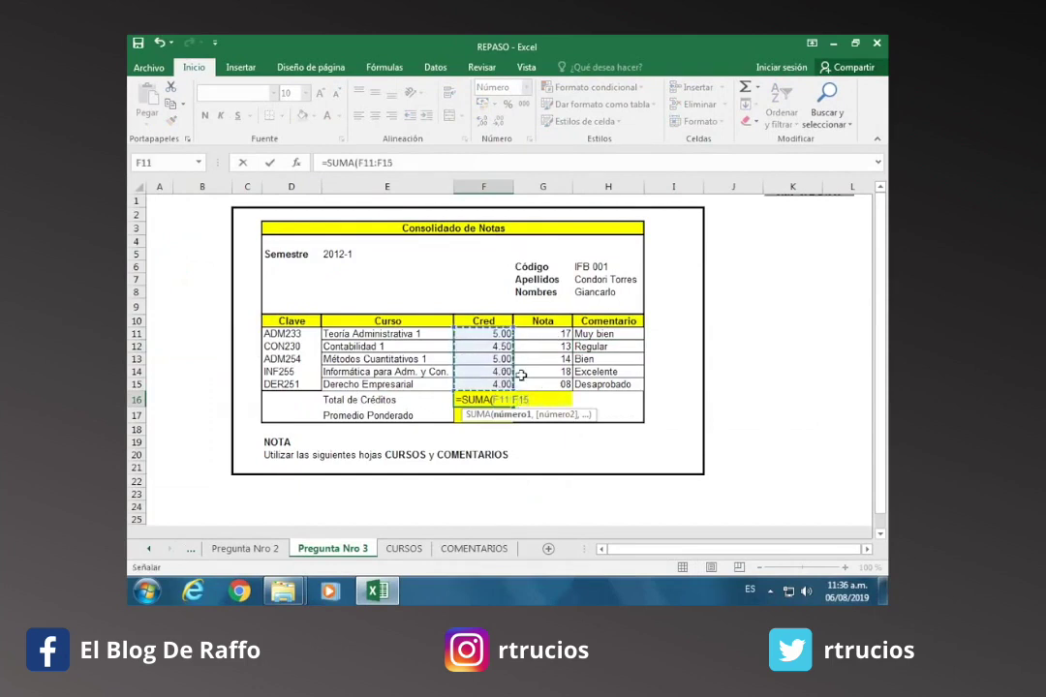
pyautogui.press('Return')
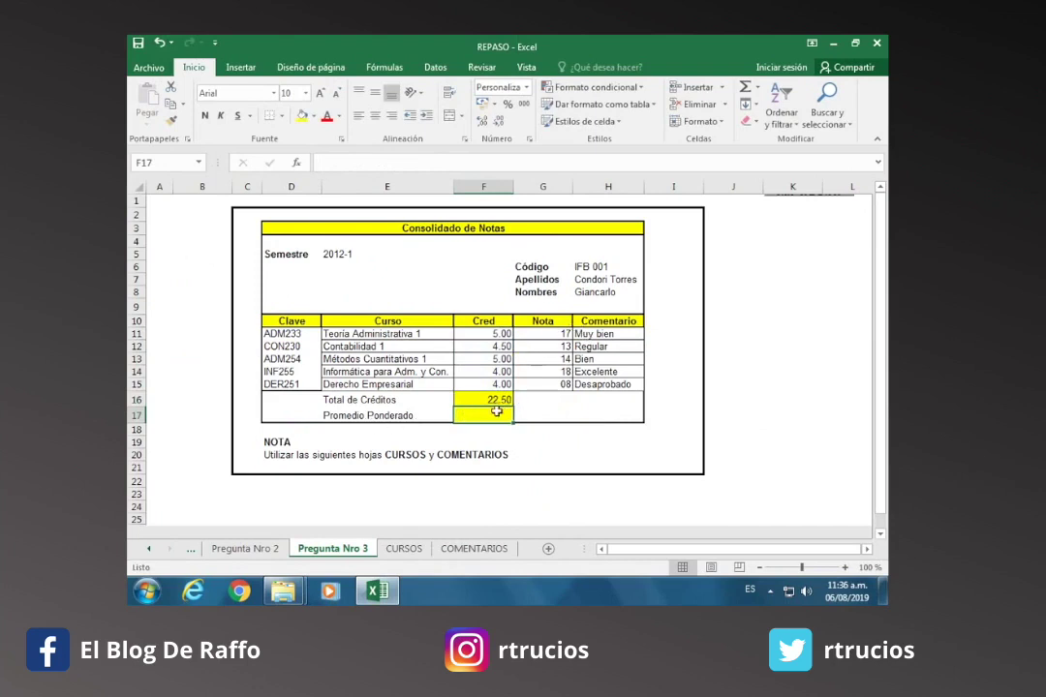
# - Enter =PROMEDIO(G11:G15) in F17 for a Promedio Ponderado of 14.00
pyautogui.write('=')
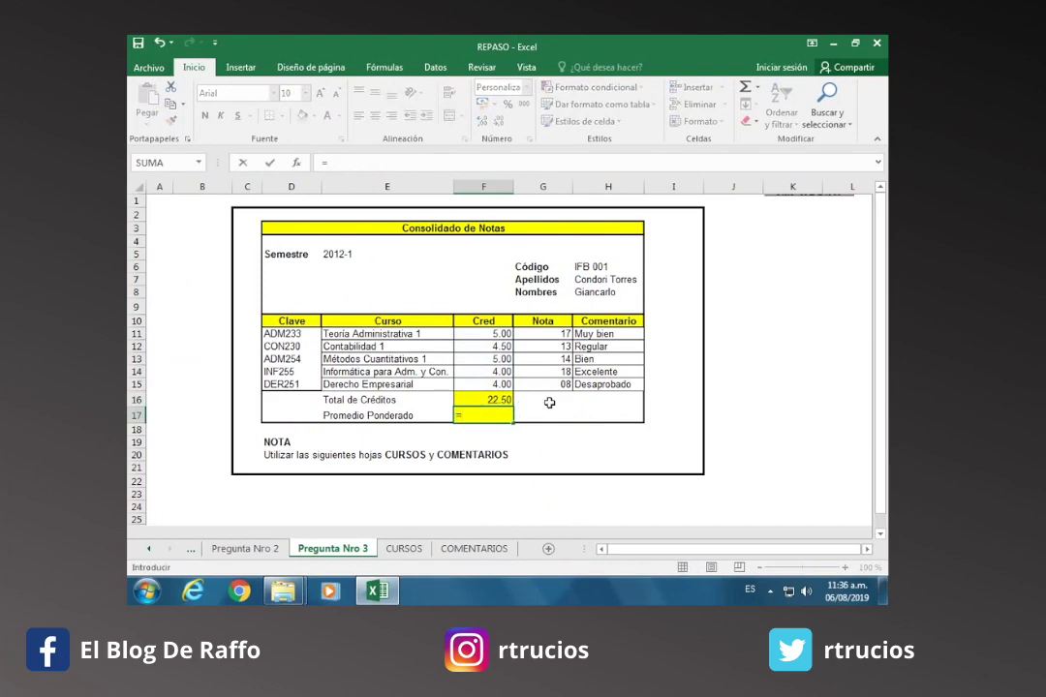
pyautogui.write('PROME')
pyautogui.press('Down')
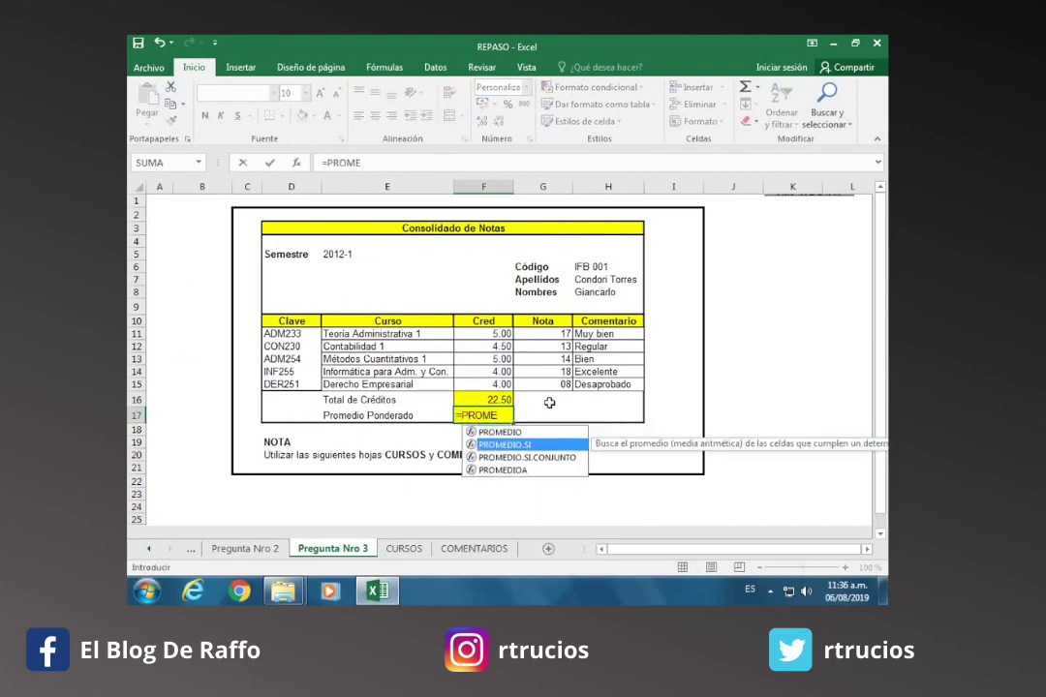
pyautogui.write('DIO(')
pyautogui.moveTo(546, 334); pyautogui.dragTo(547, 385)
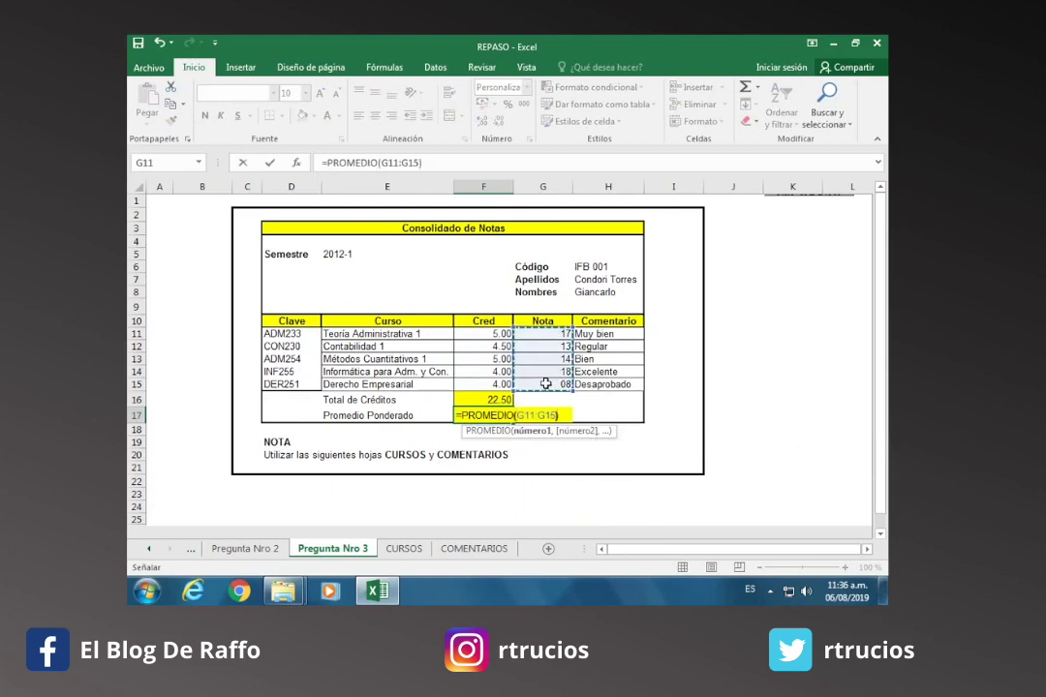
pyautogui.press('Return')
pyautogui.press('Up')
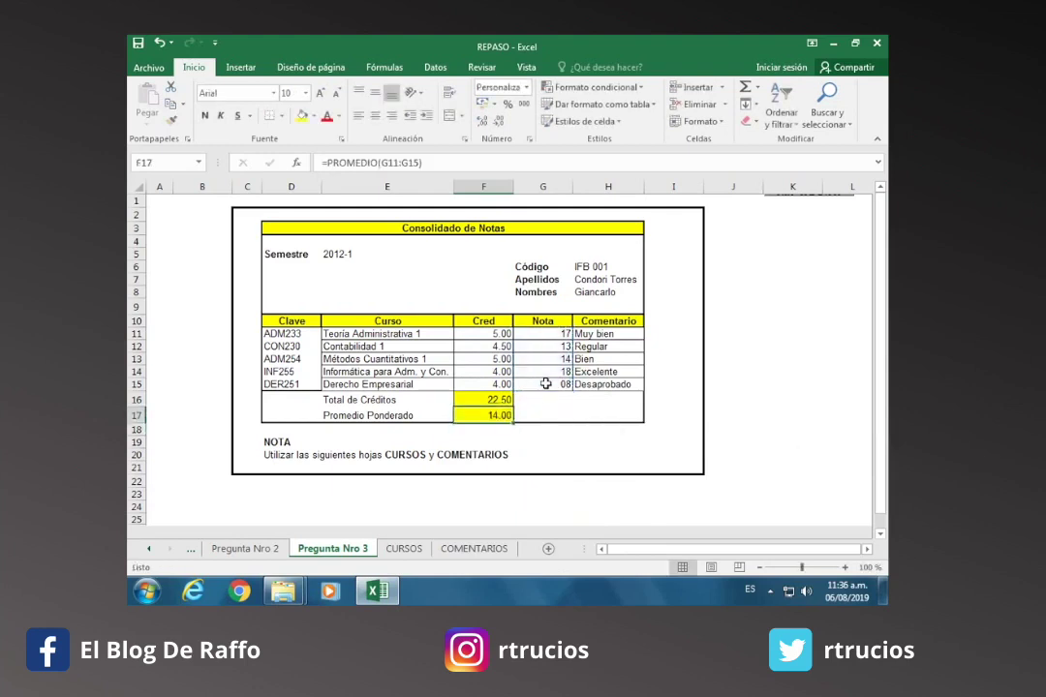